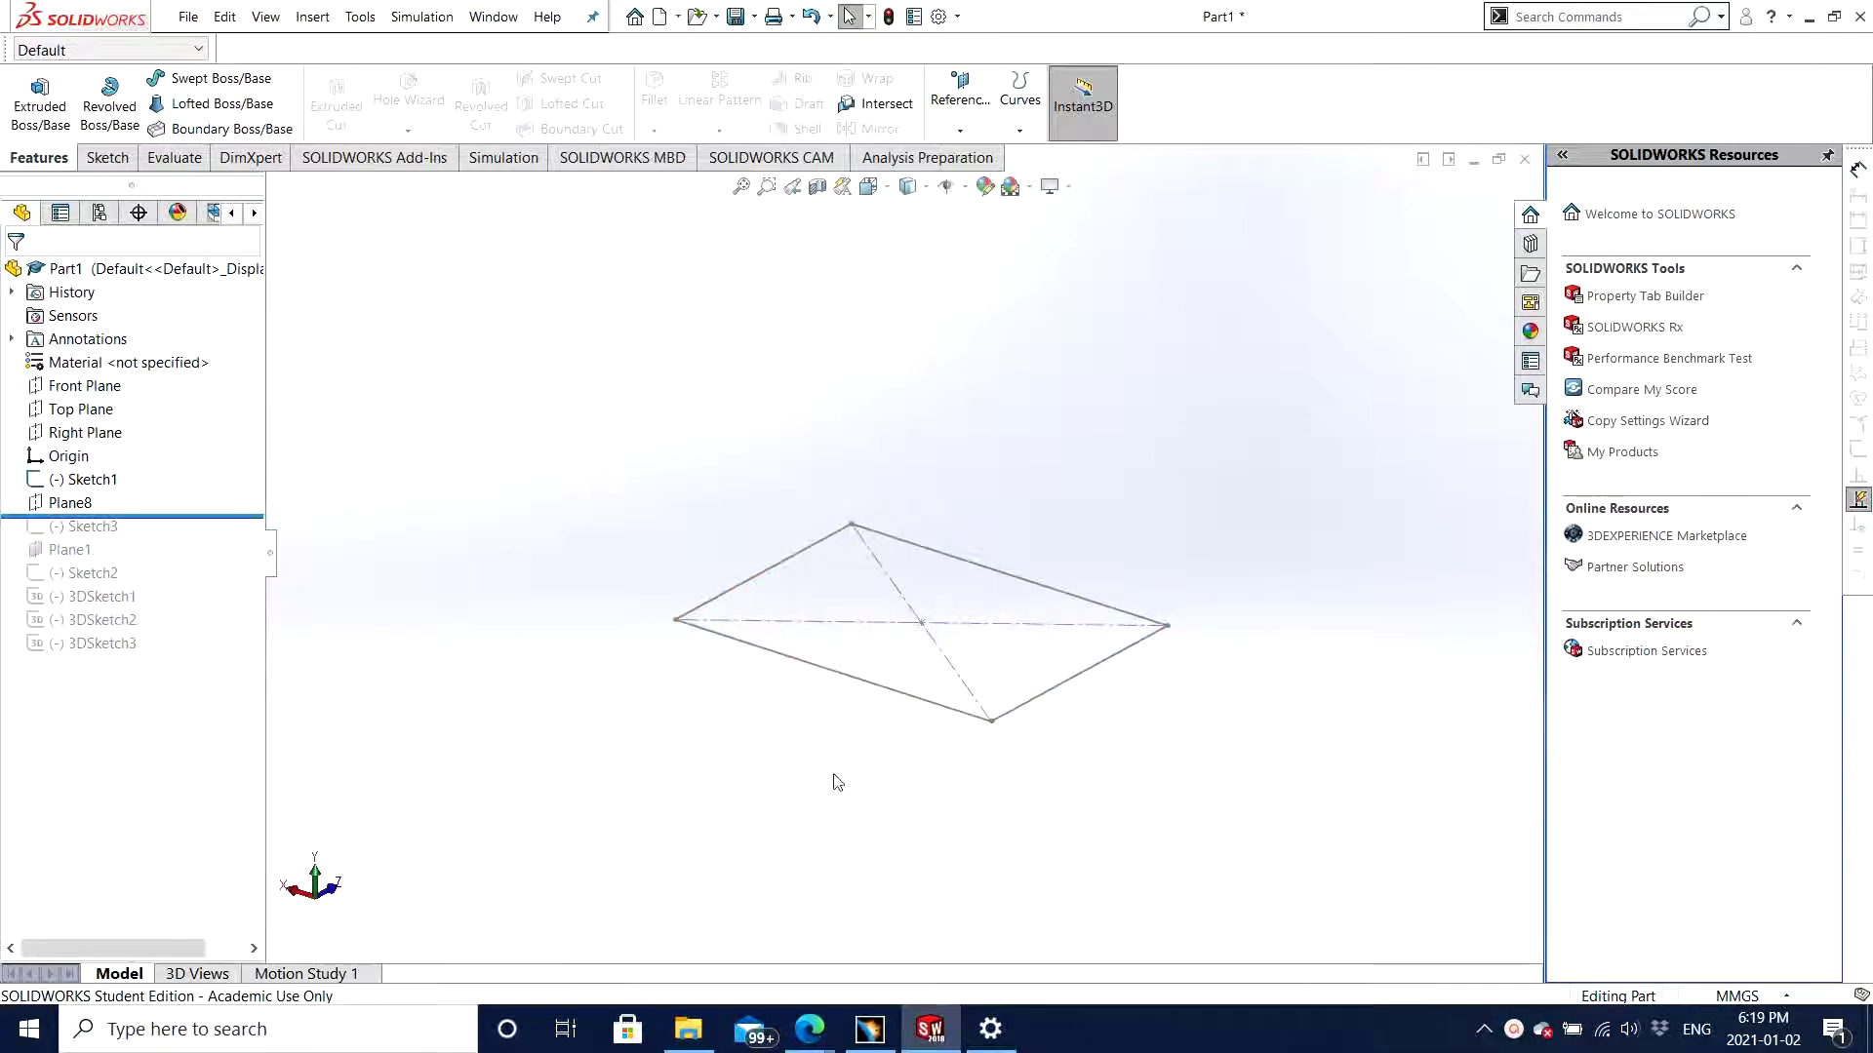
Step: Start a reference plane using the Top Plane as first reference with a 110 mm offset
{"action": "middle_click_drag", "start_coordinate": [882, 794], "coordinate": [885, 773]}
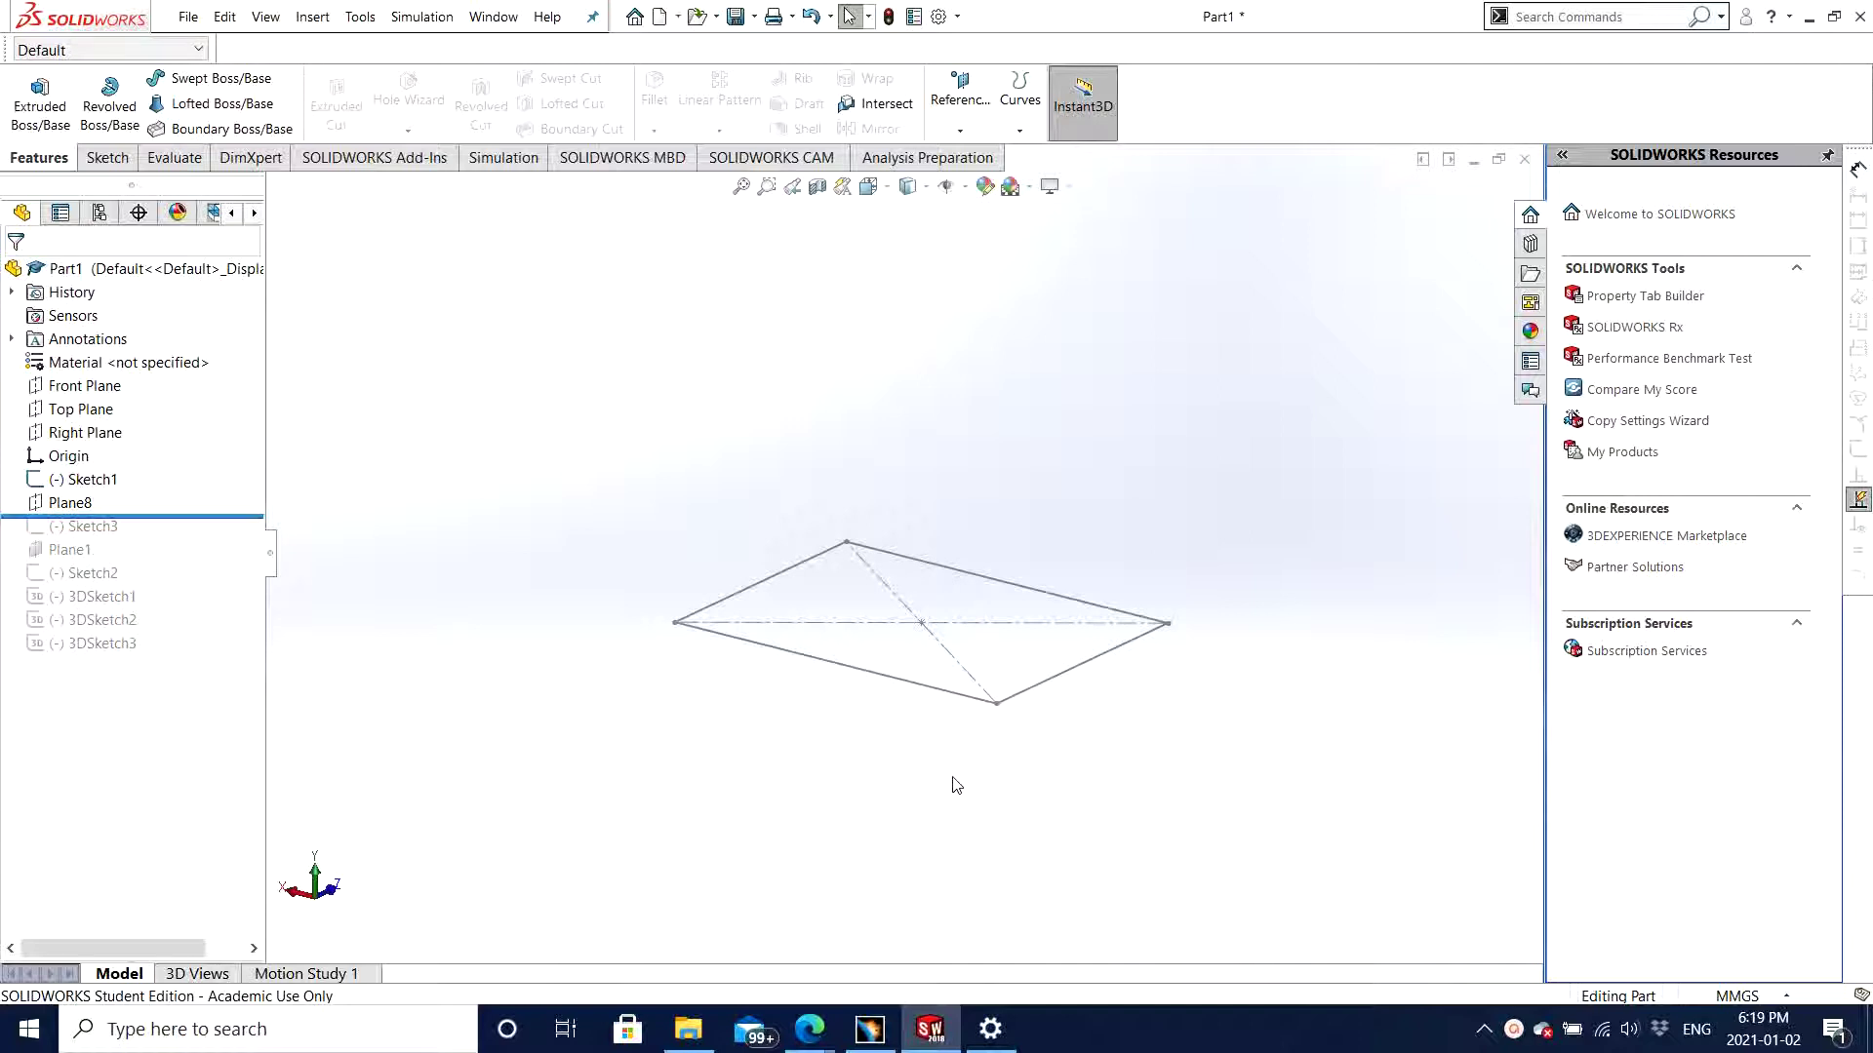
{"action": "left_click", "coordinate": [961, 131]}
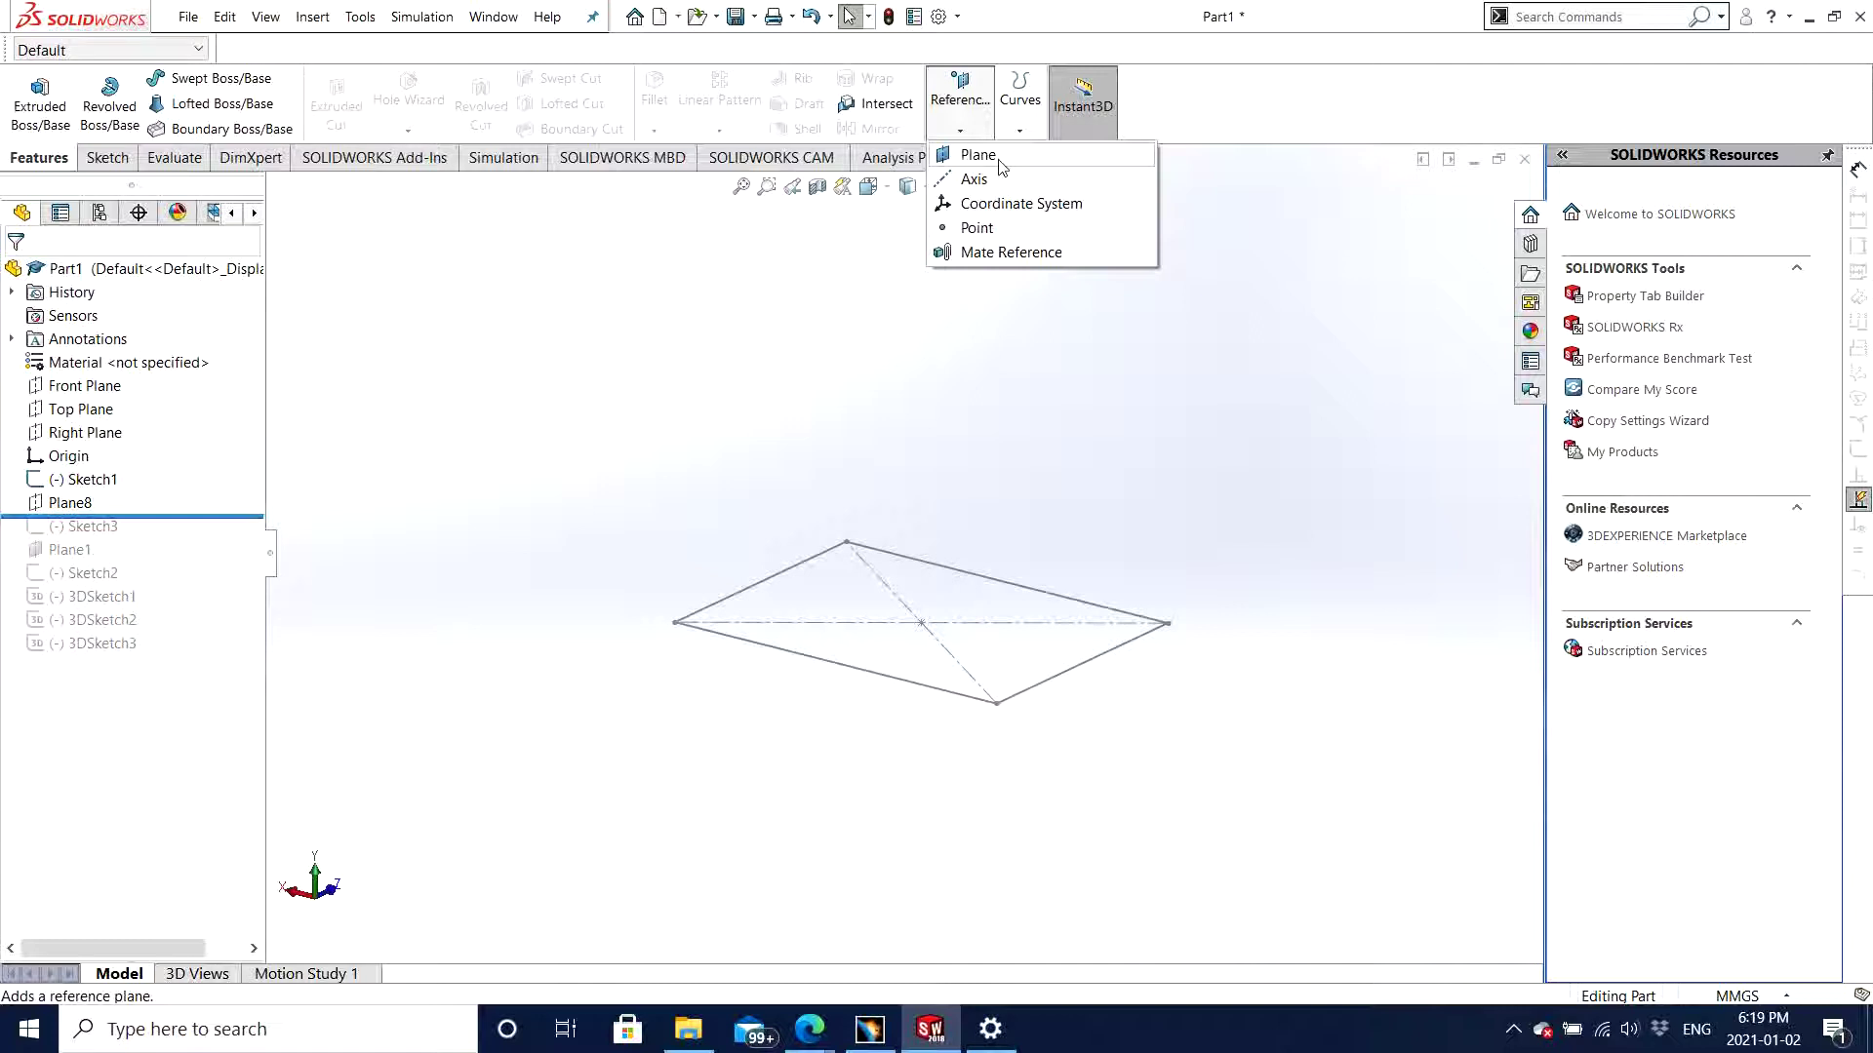
{"action": "left_click", "coordinate": [999, 162]}
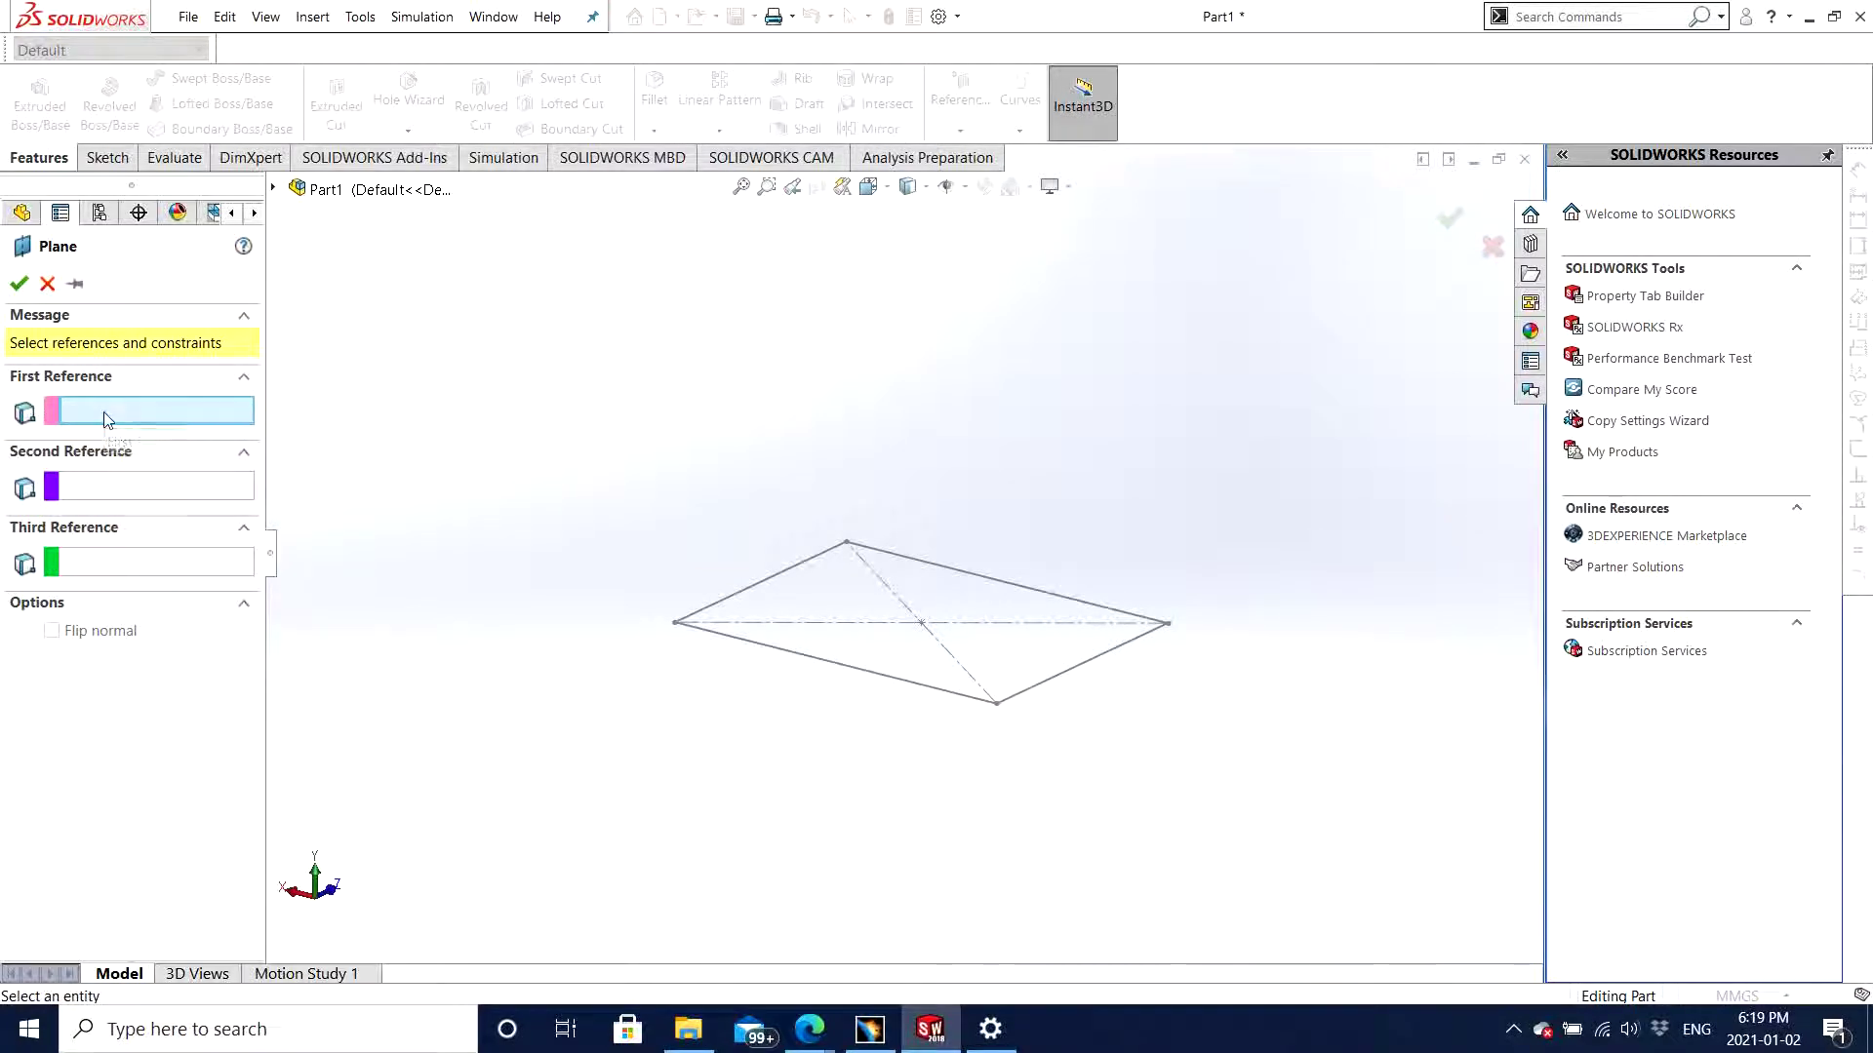
{"action": "middle_click_drag", "start_coordinate": [805, 571], "coordinate": [773, 556]}
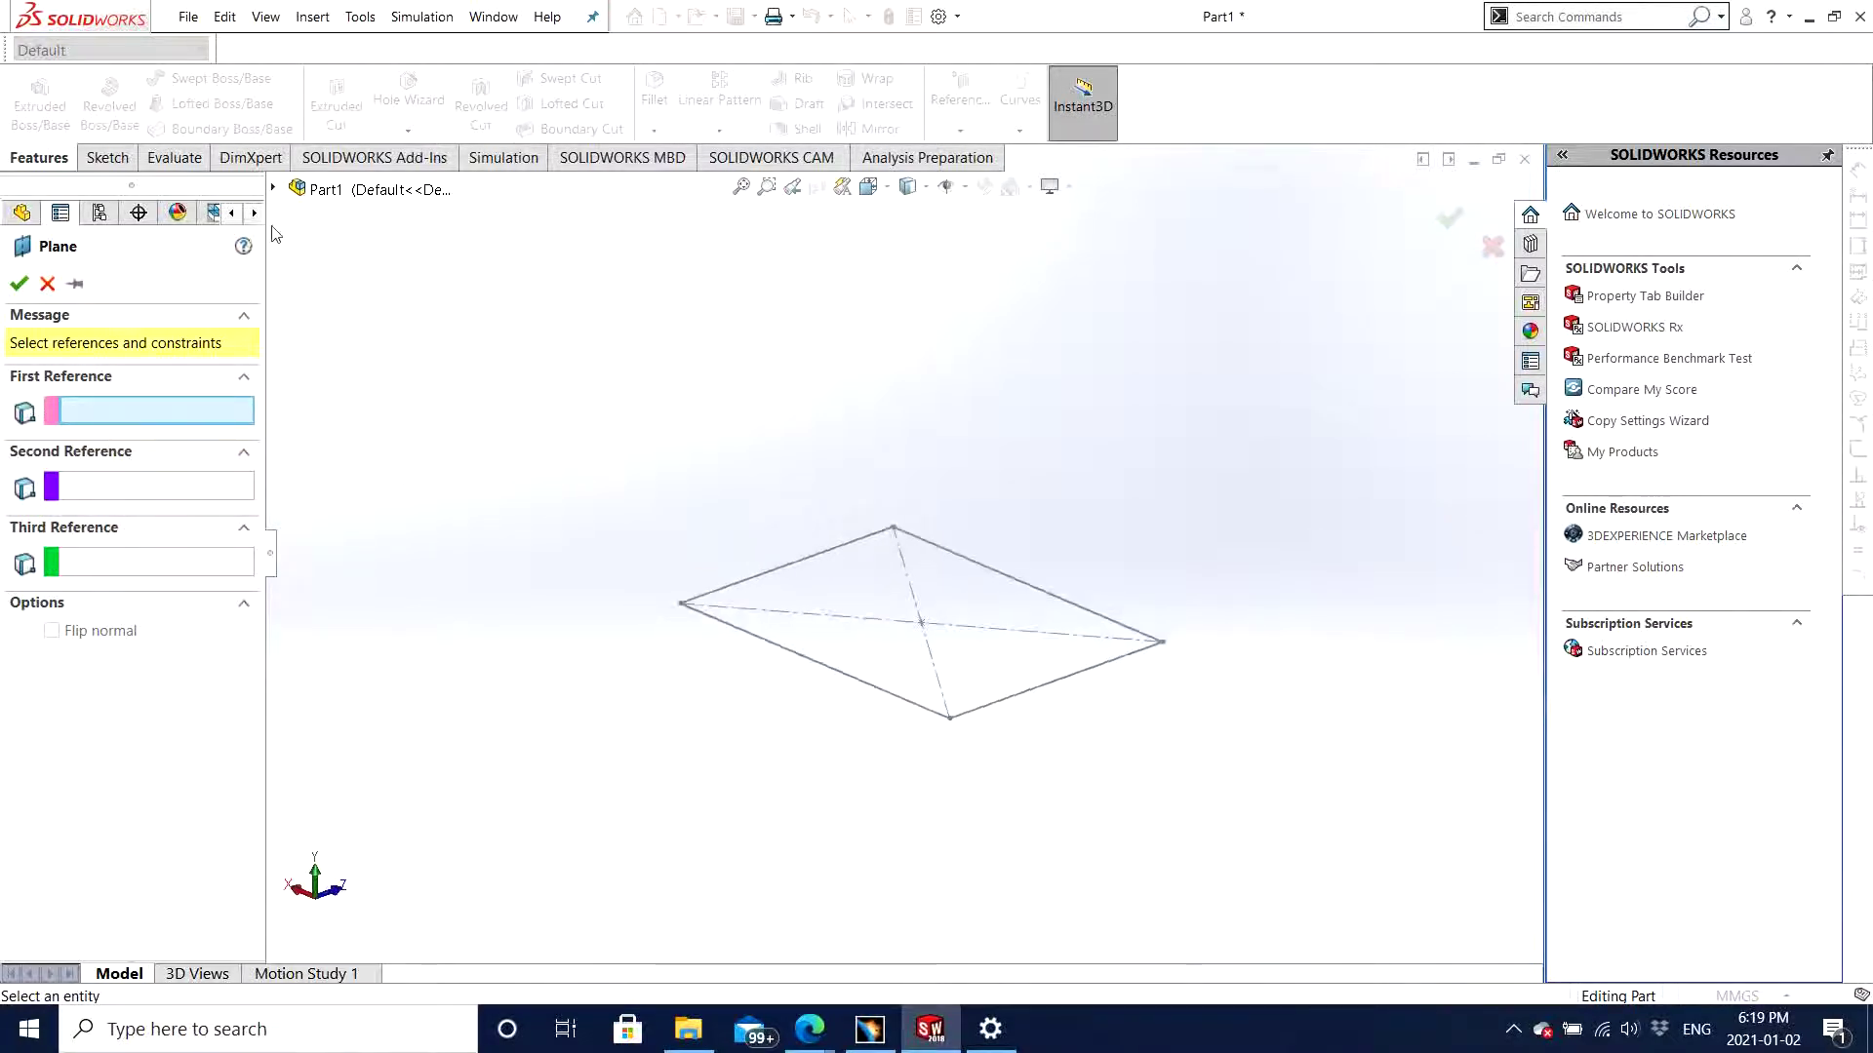
{"action": "left_click", "coordinate": [273, 188]}
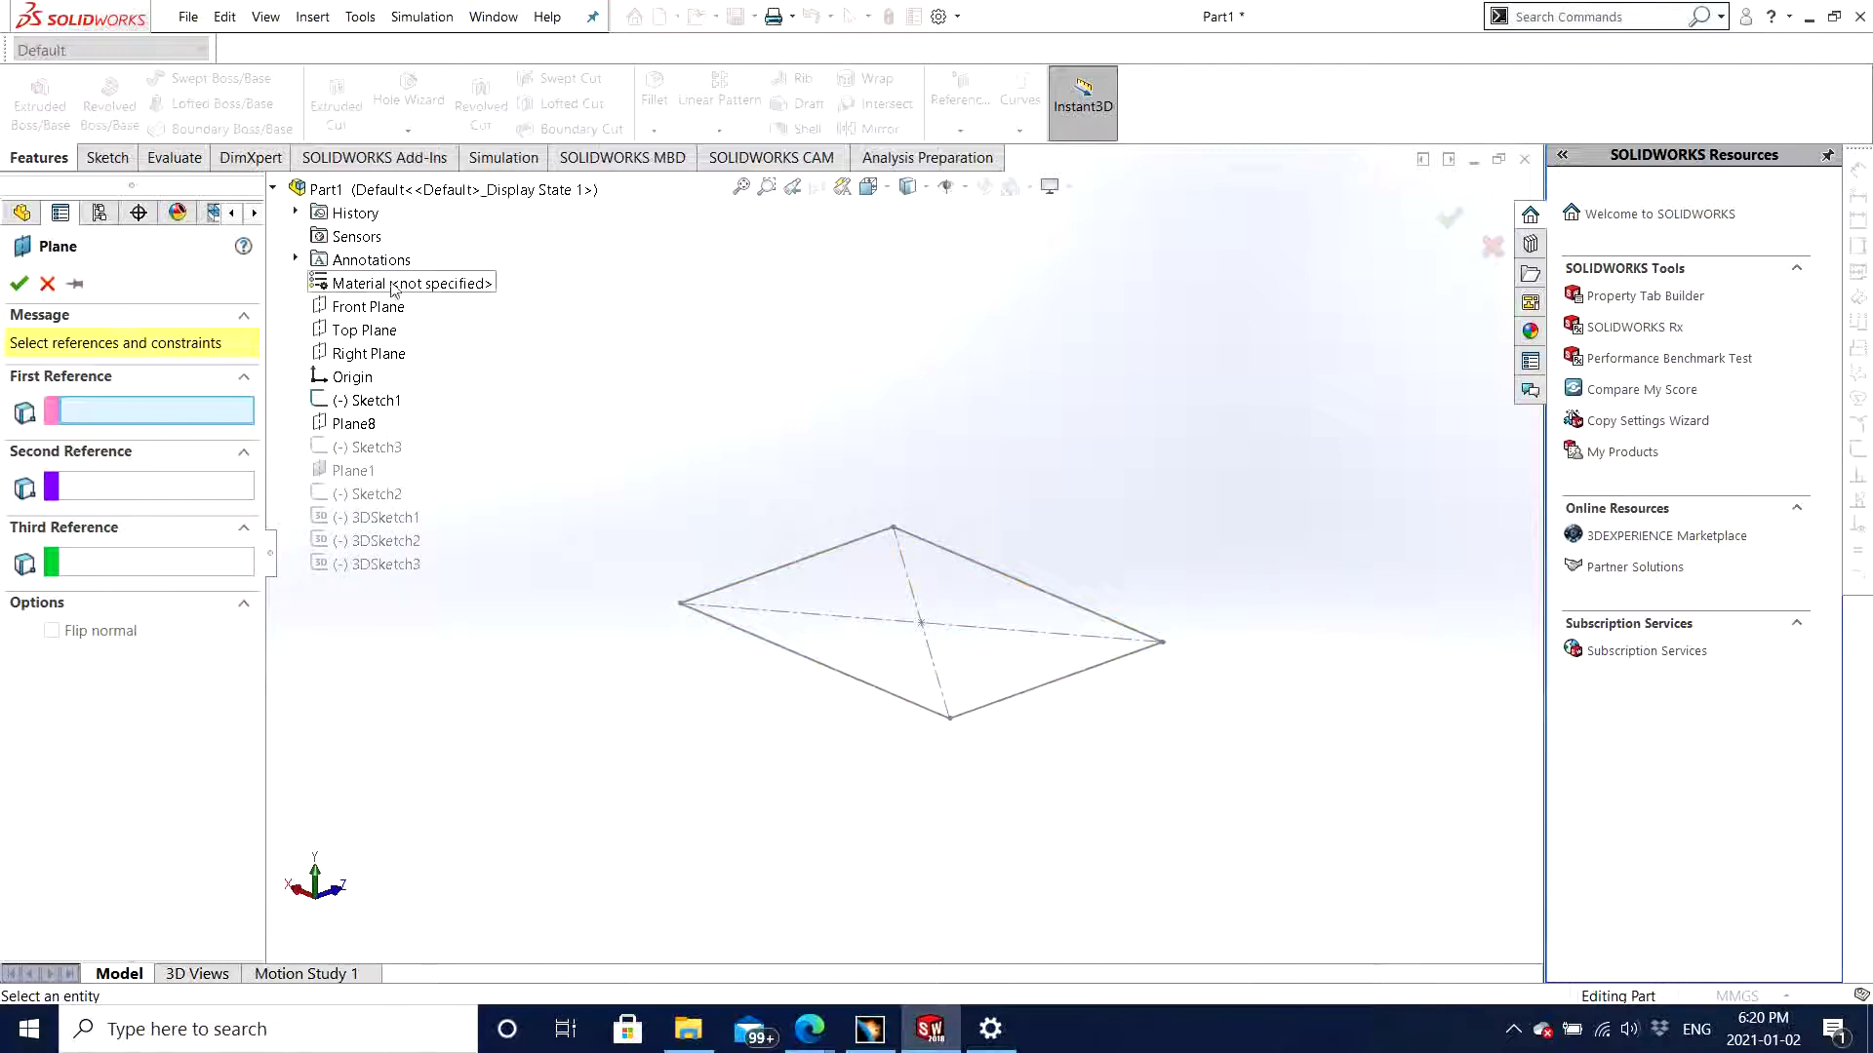
{"action": "left_click", "coordinate": [365, 331]}
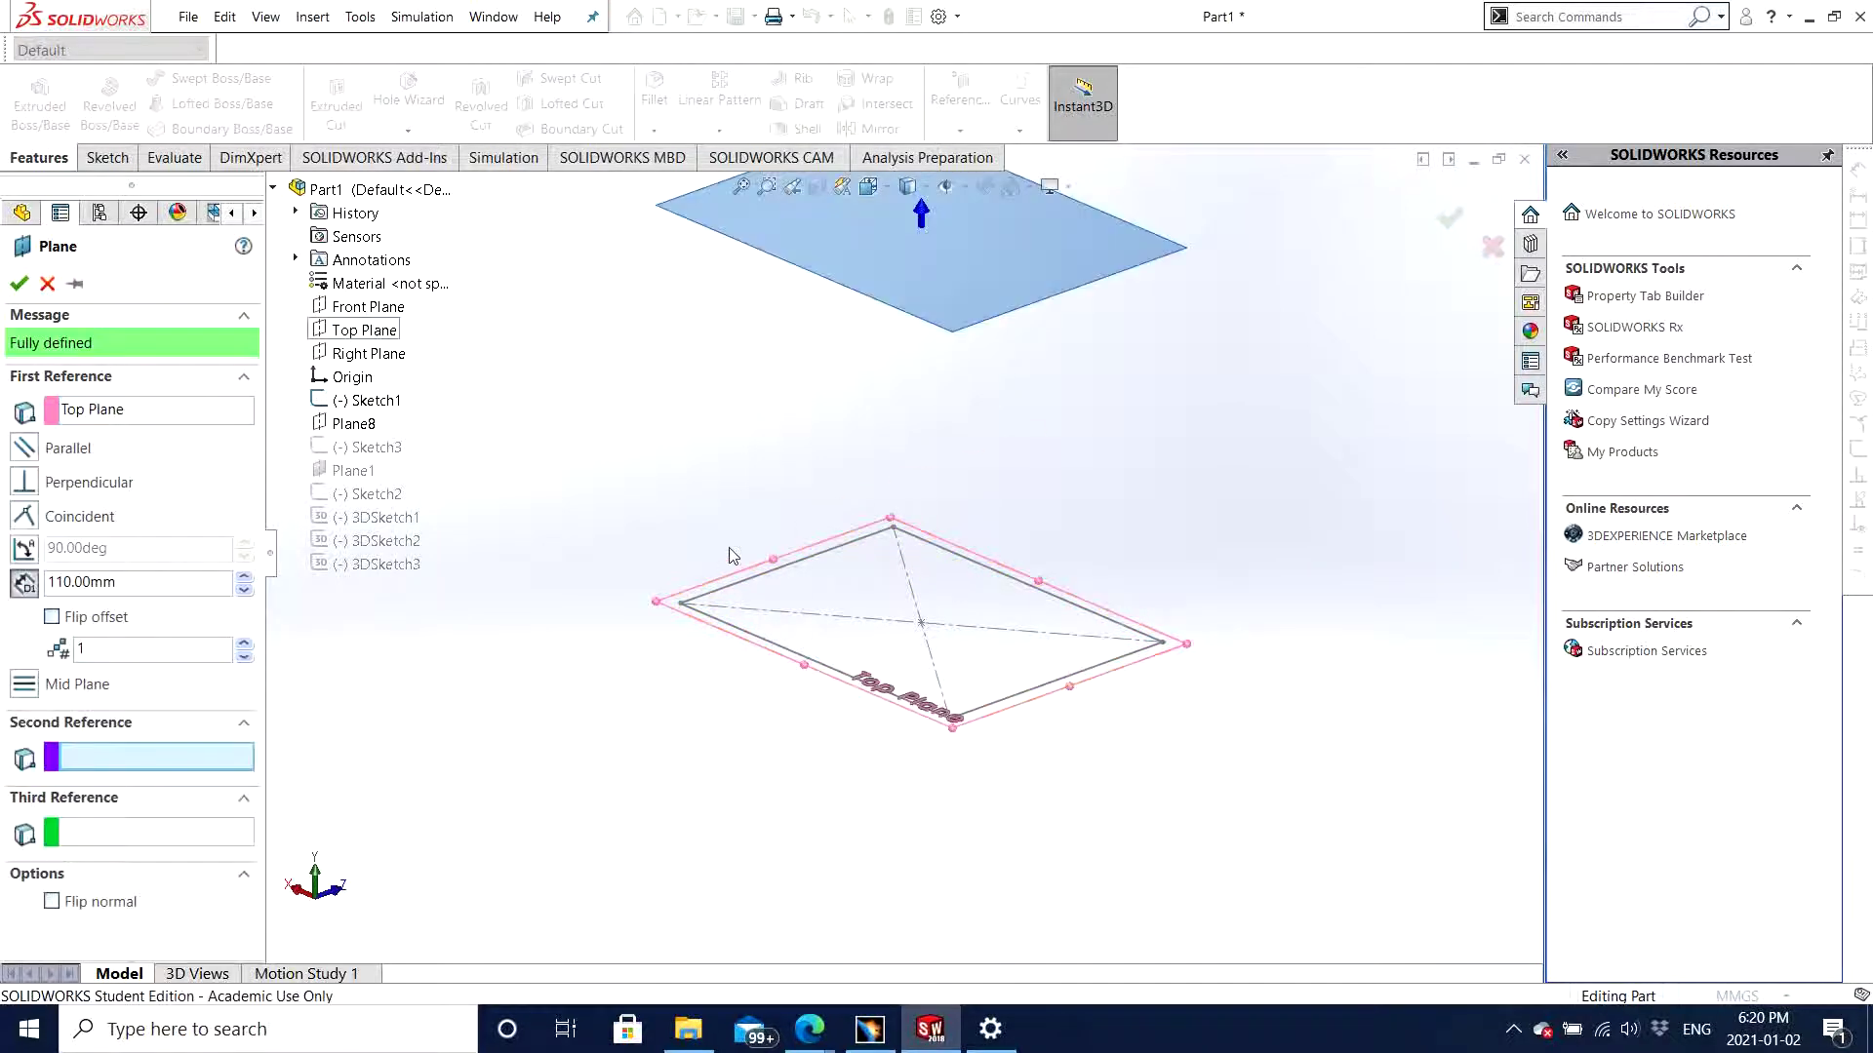
{"action": "scroll", "coordinate": [921, 482], "scroll_direction": "down", "scroll_amount": 2}
{"action": "scroll", "coordinate": [916, 492], "scroll_direction": "up", "scroll_amount": 3}
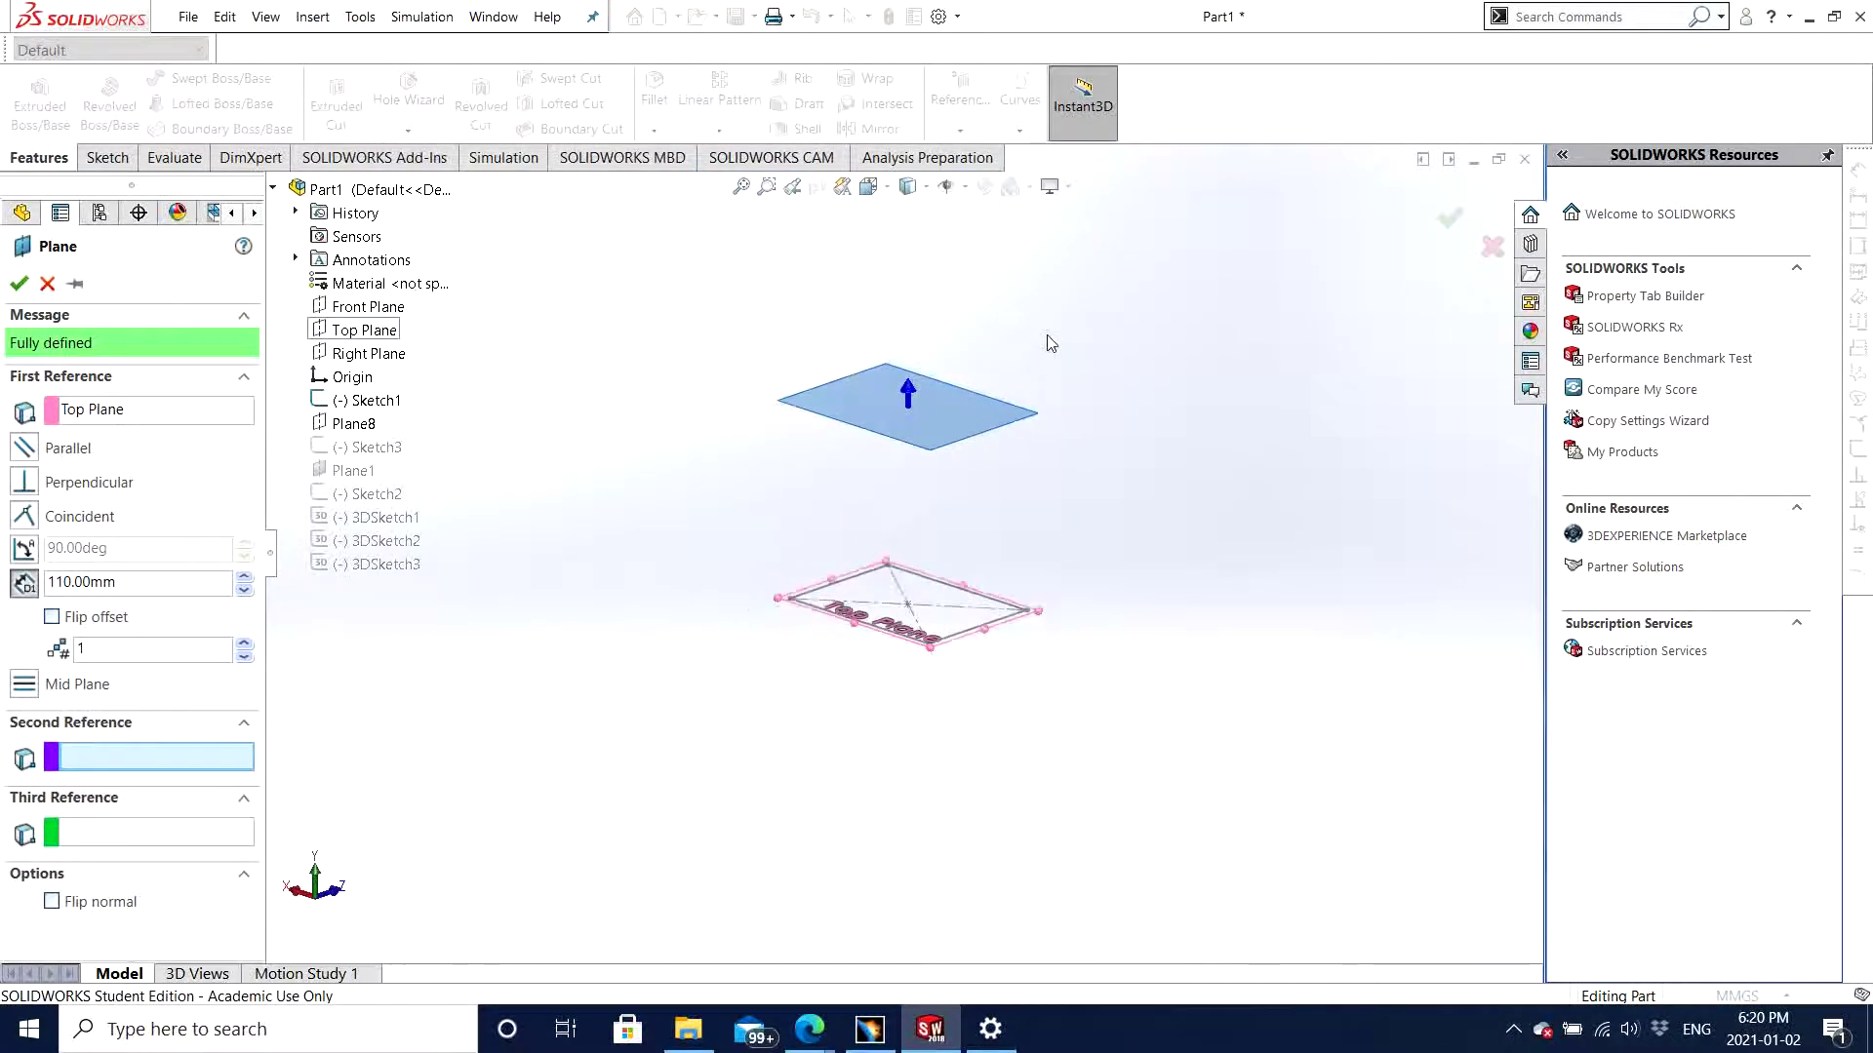
{"action": "scroll", "coordinate": [926, 310], "scroll_direction": "up", "scroll_amount": 2}
{"action": "scroll", "coordinate": [926, 310], "scroll_direction": "down", "scroll_amount": 2}
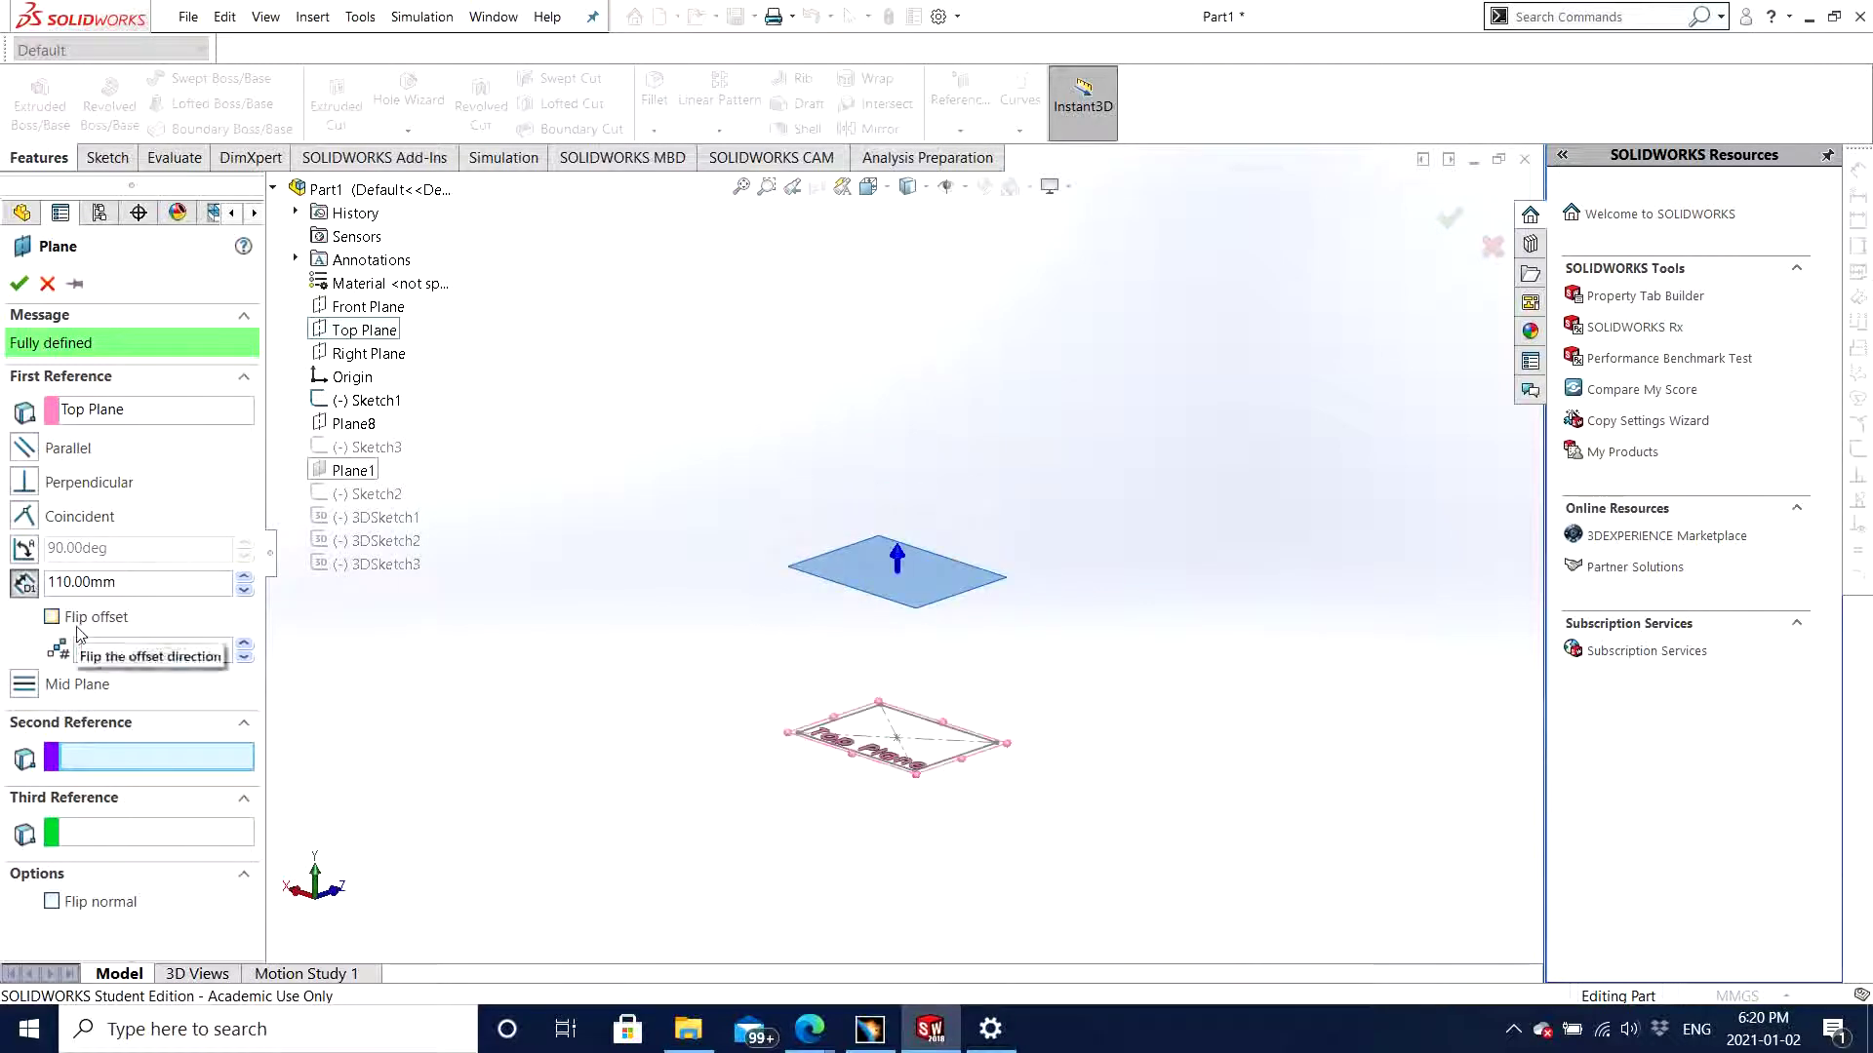
{"action": "middle_click_drag", "start_coordinate": [844, 698], "coordinate": [841, 651]}
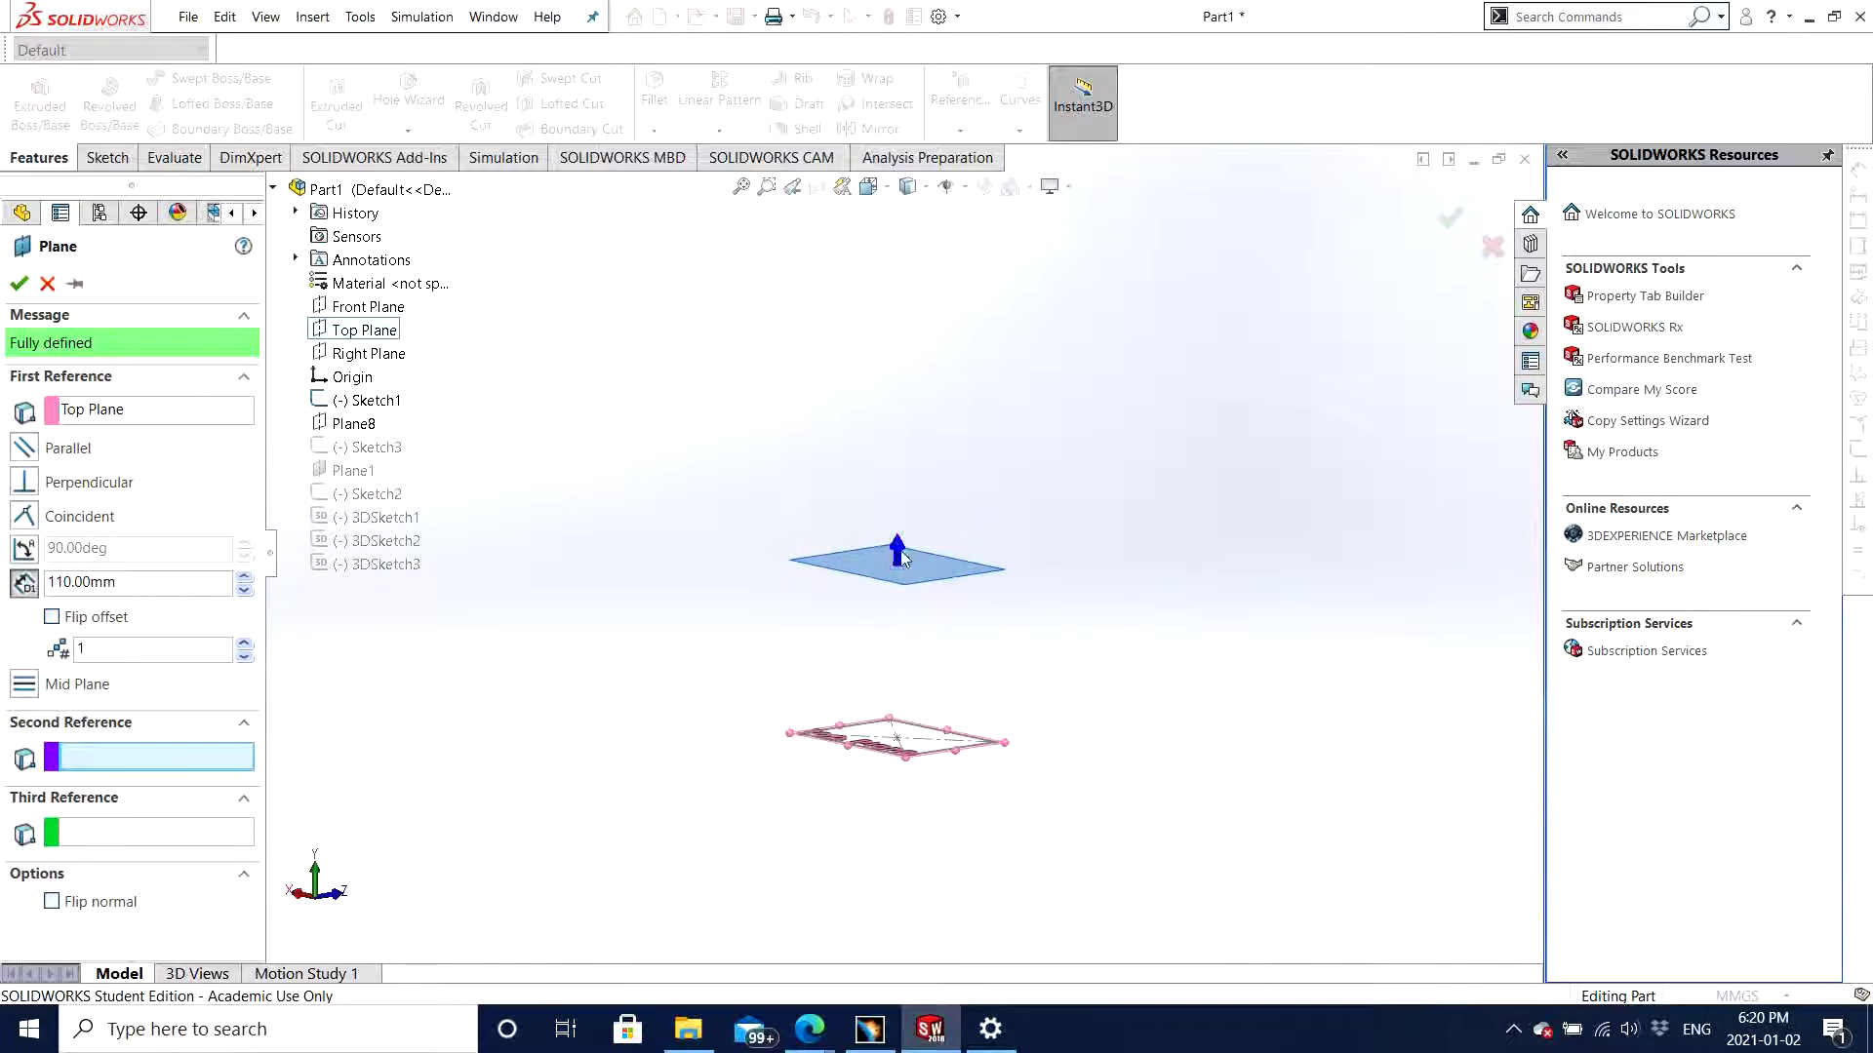
Step: Flip the plane's offset to the opposite side of the Top Plane, and switch the flip back off
{"action": "left_click", "coordinate": [78, 620]}
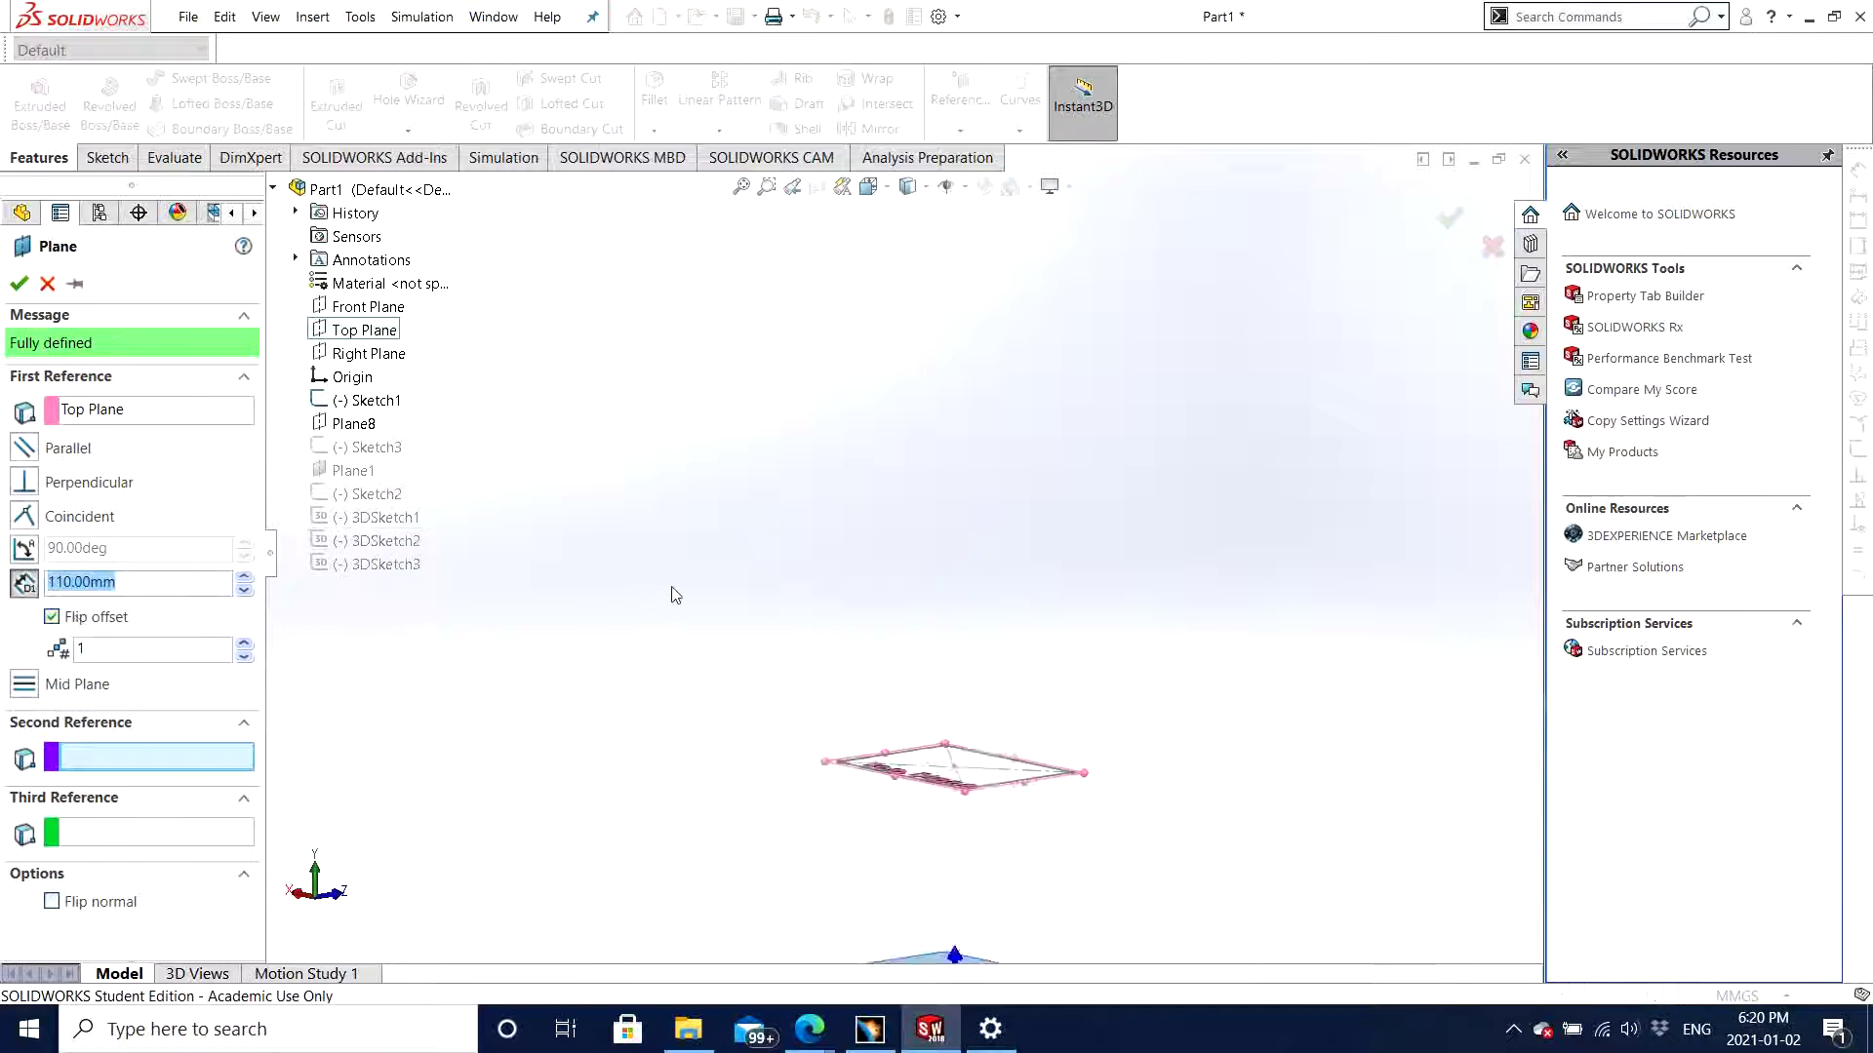
{"action": "scroll", "coordinate": [990, 899], "scroll_direction": "down", "scroll_amount": 4}
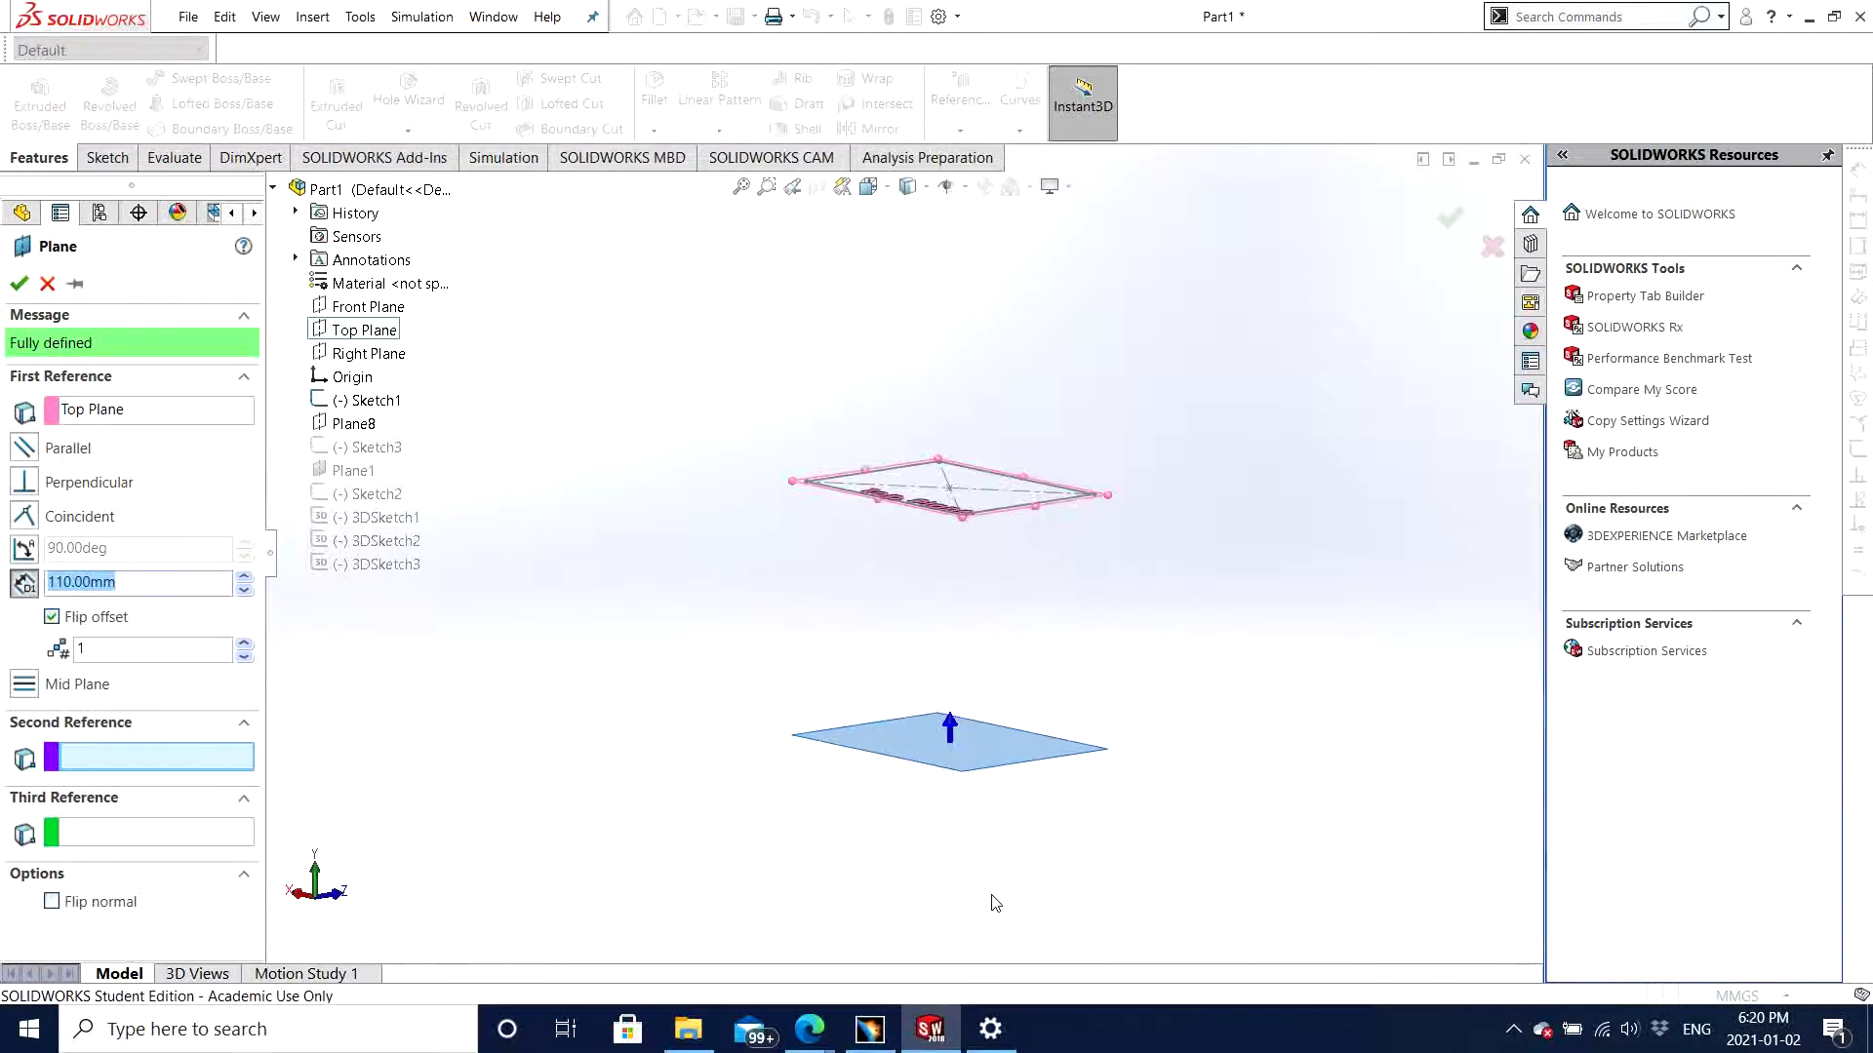
{"action": "left_click", "coordinate": [59, 621]}
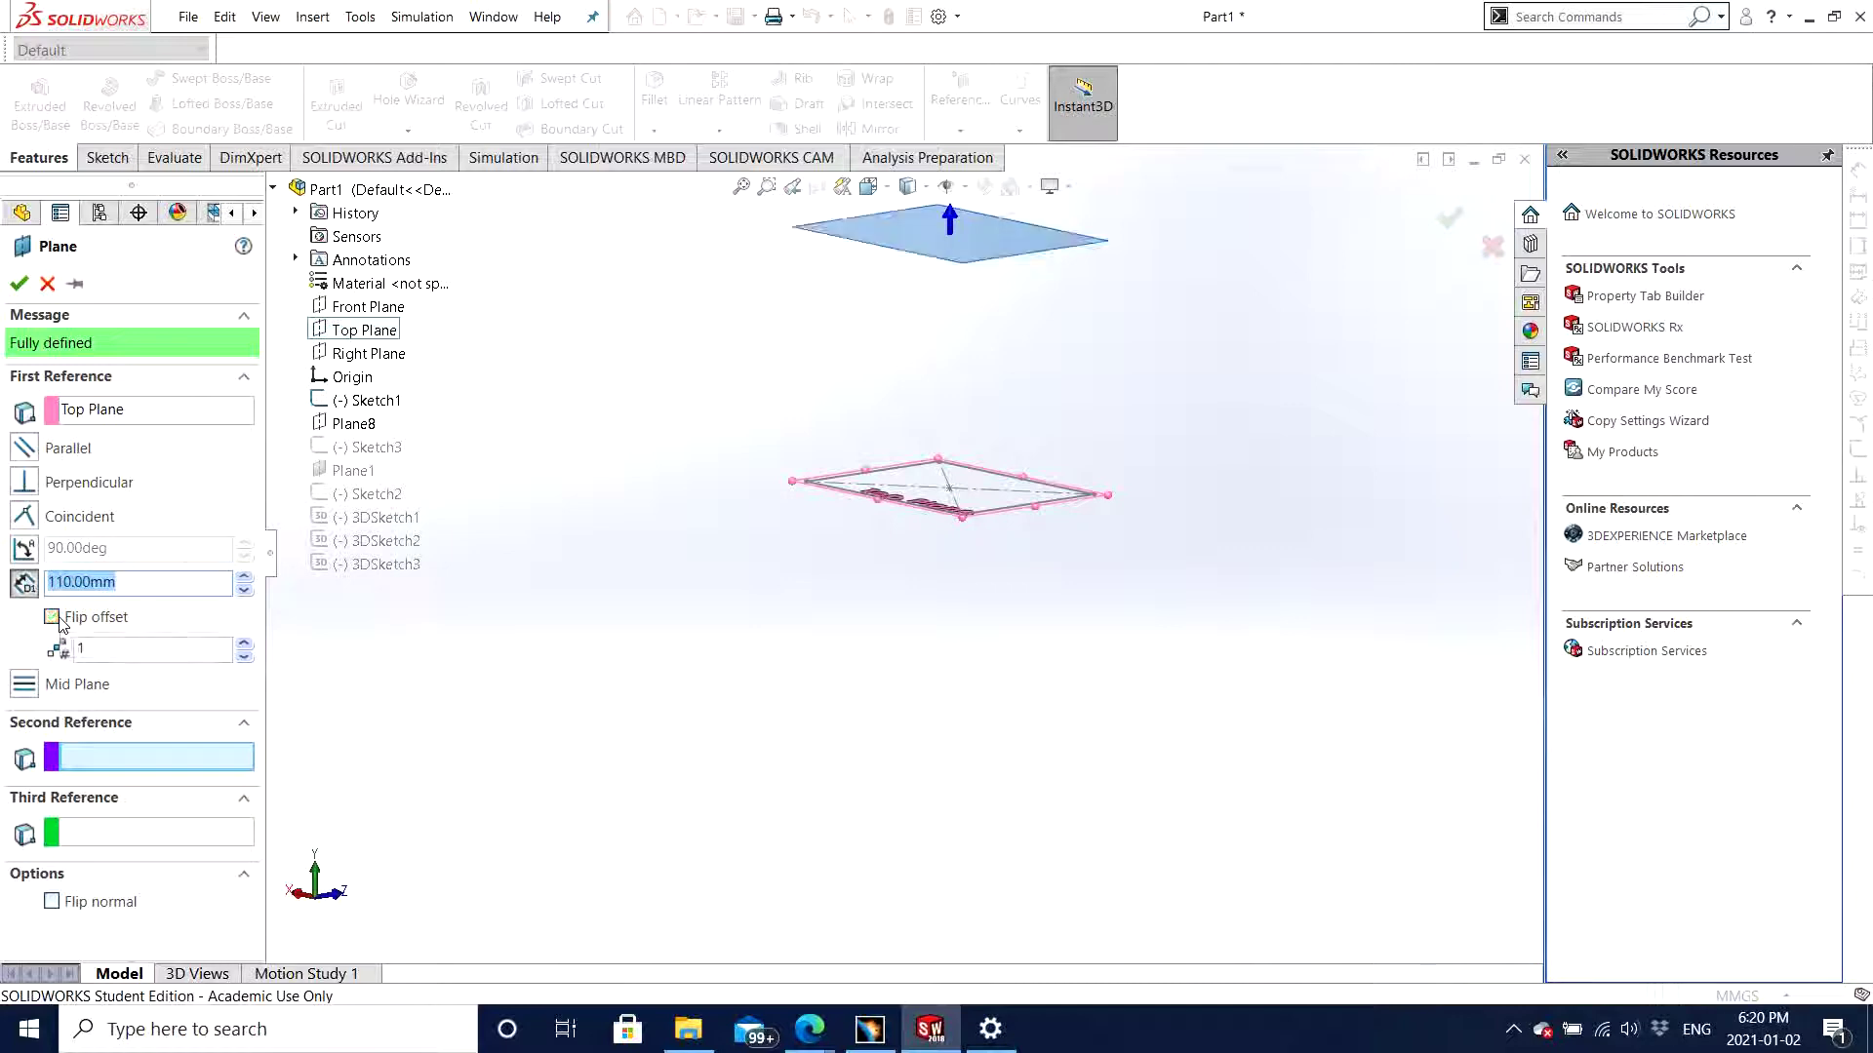
Step: Switch the plane to a Mid Plane constraint and add the Front Plane as second reference
{"action": "left_click", "coordinate": [24, 684]}
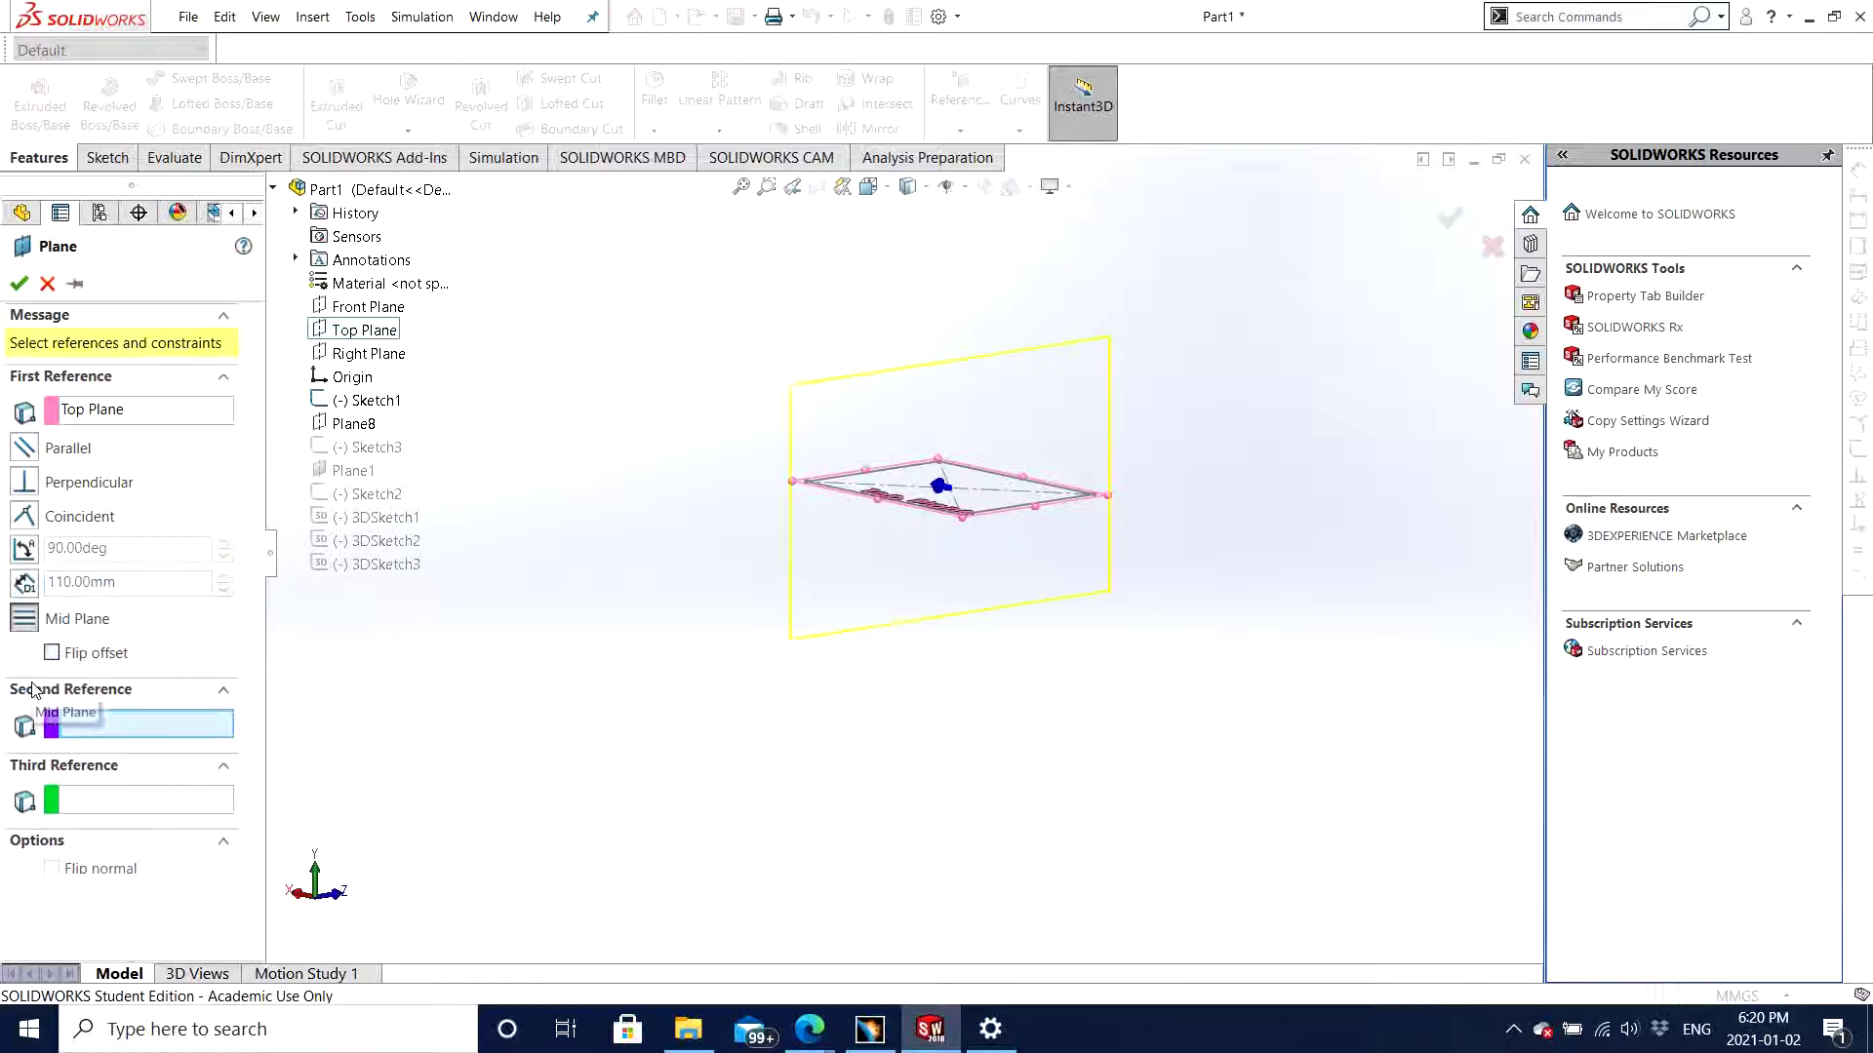
{"action": "mouse_move", "coordinate": [674, 636]}
{"action": "middle_mouse_down"}
{"action": "mouse_move", "coordinate": [740, 618]}
{"action": "mouse_move", "coordinate": [832, 631]}
{"action": "mouse_move", "coordinate": [643, 639]}
{"action": "mouse_move", "coordinate": [887, 629]}
{"action": "middle_mouse_up"}
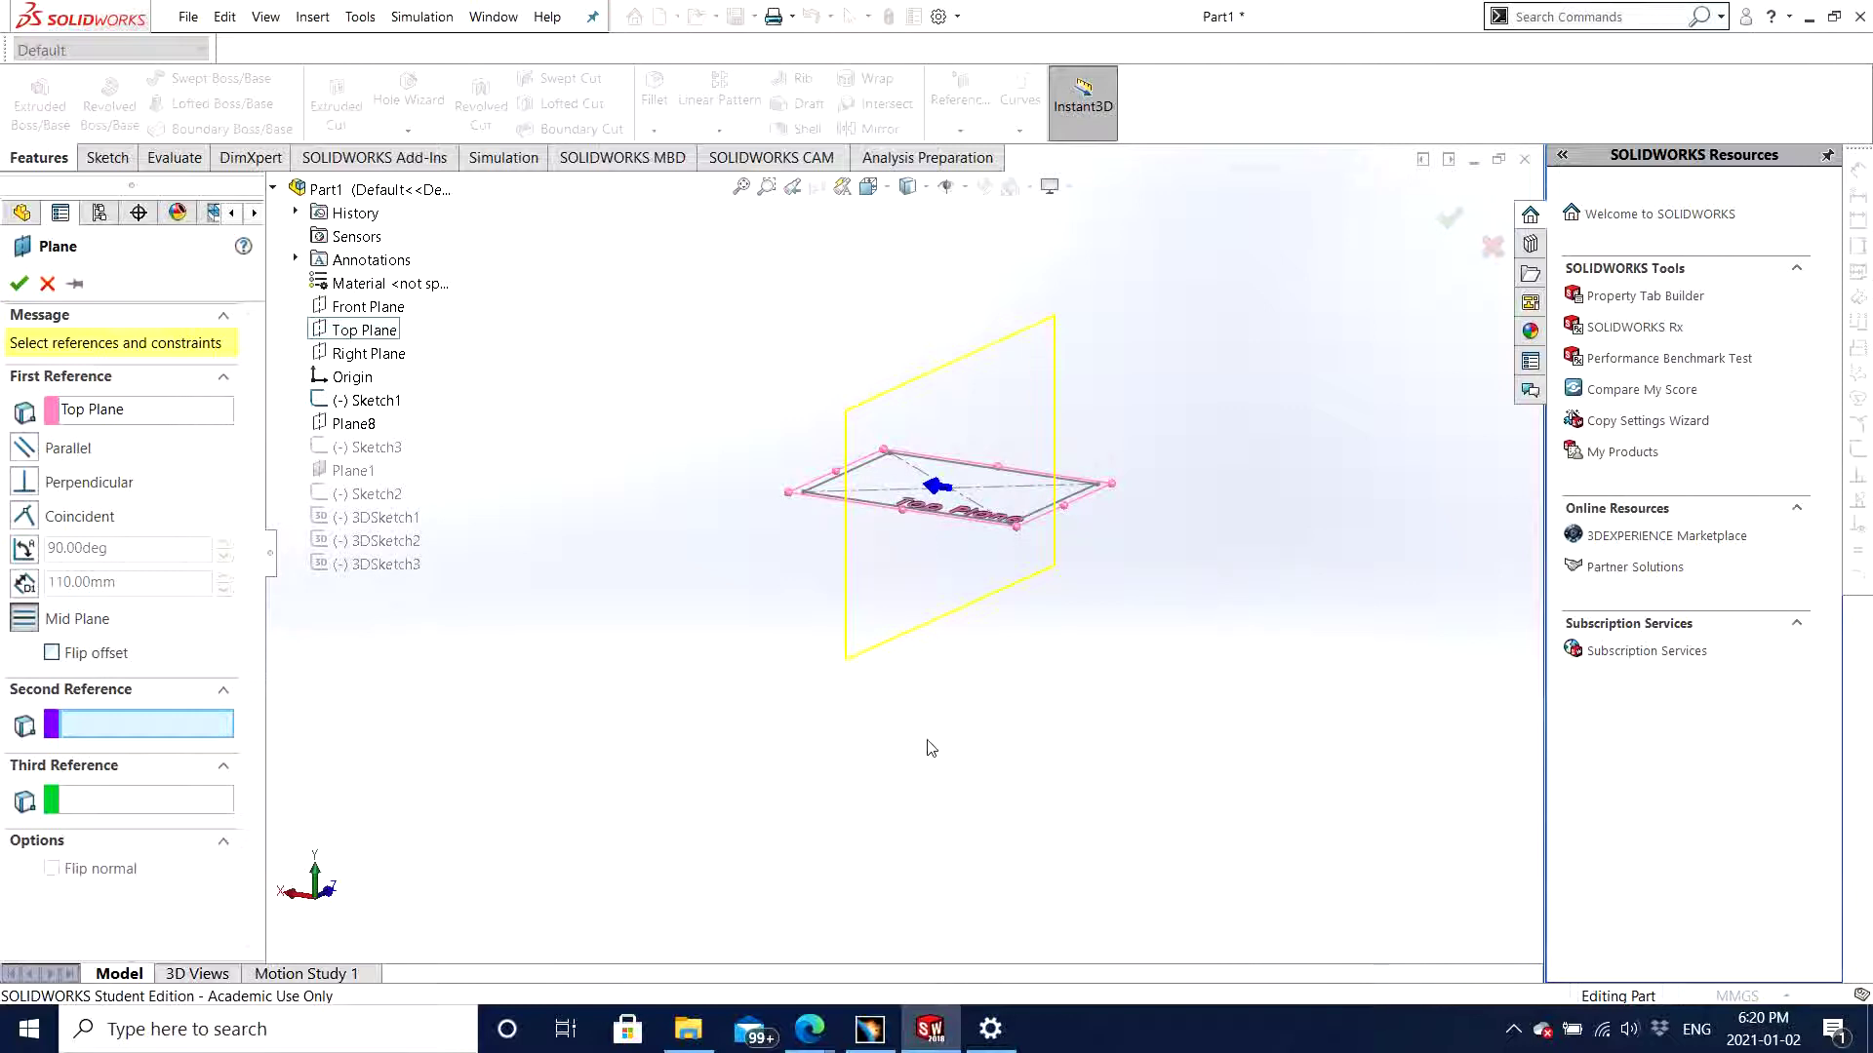
{"action": "mouse_move", "coordinate": [985, 655]}
{"action": "middle_mouse_down"}
{"action": "mouse_move", "coordinate": [941, 678]}
{"action": "mouse_move", "coordinate": [986, 677]}
{"action": "middle_mouse_up"}
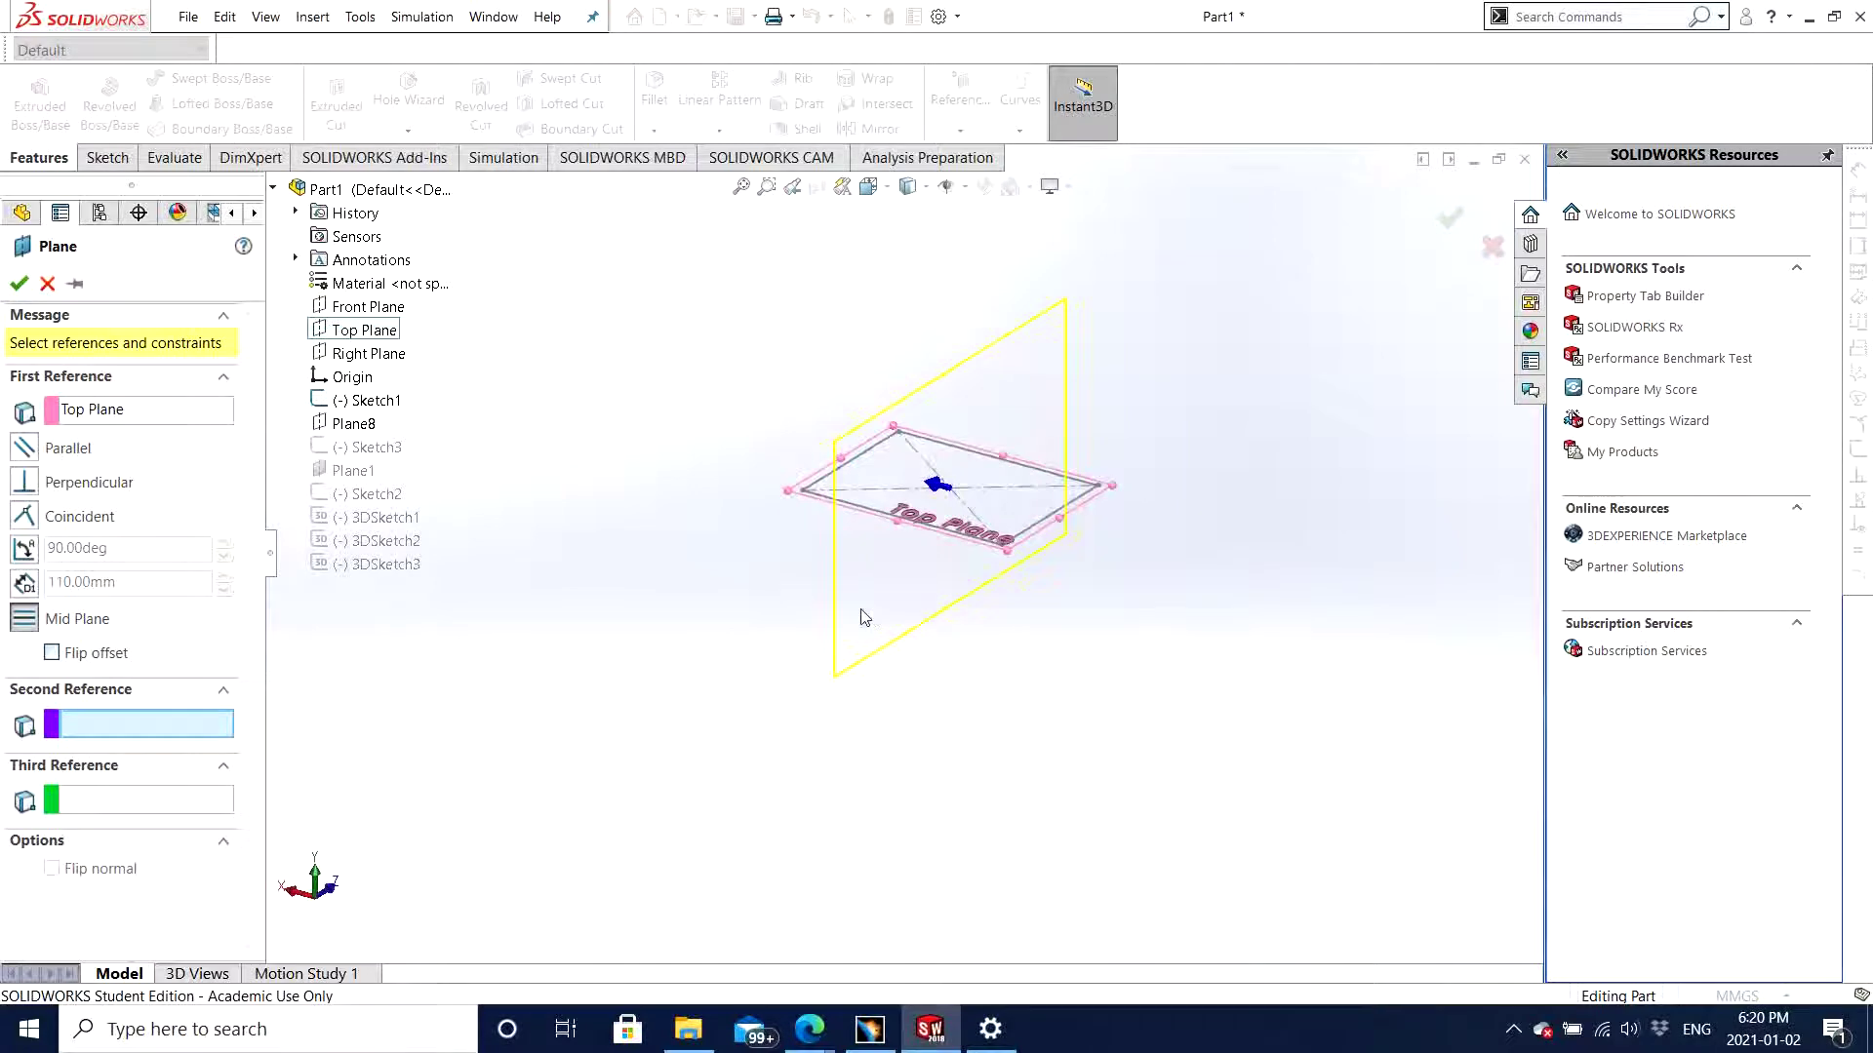
{"action": "mouse_move", "coordinate": [861, 615]}
{"action": "middle_mouse_down"}
{"action": "mouse_move", "coordinate": [978, 606]}
{"action": "mouse_move", "coordinate": [862, 631]}
{"action": "middle_mouse_up"}
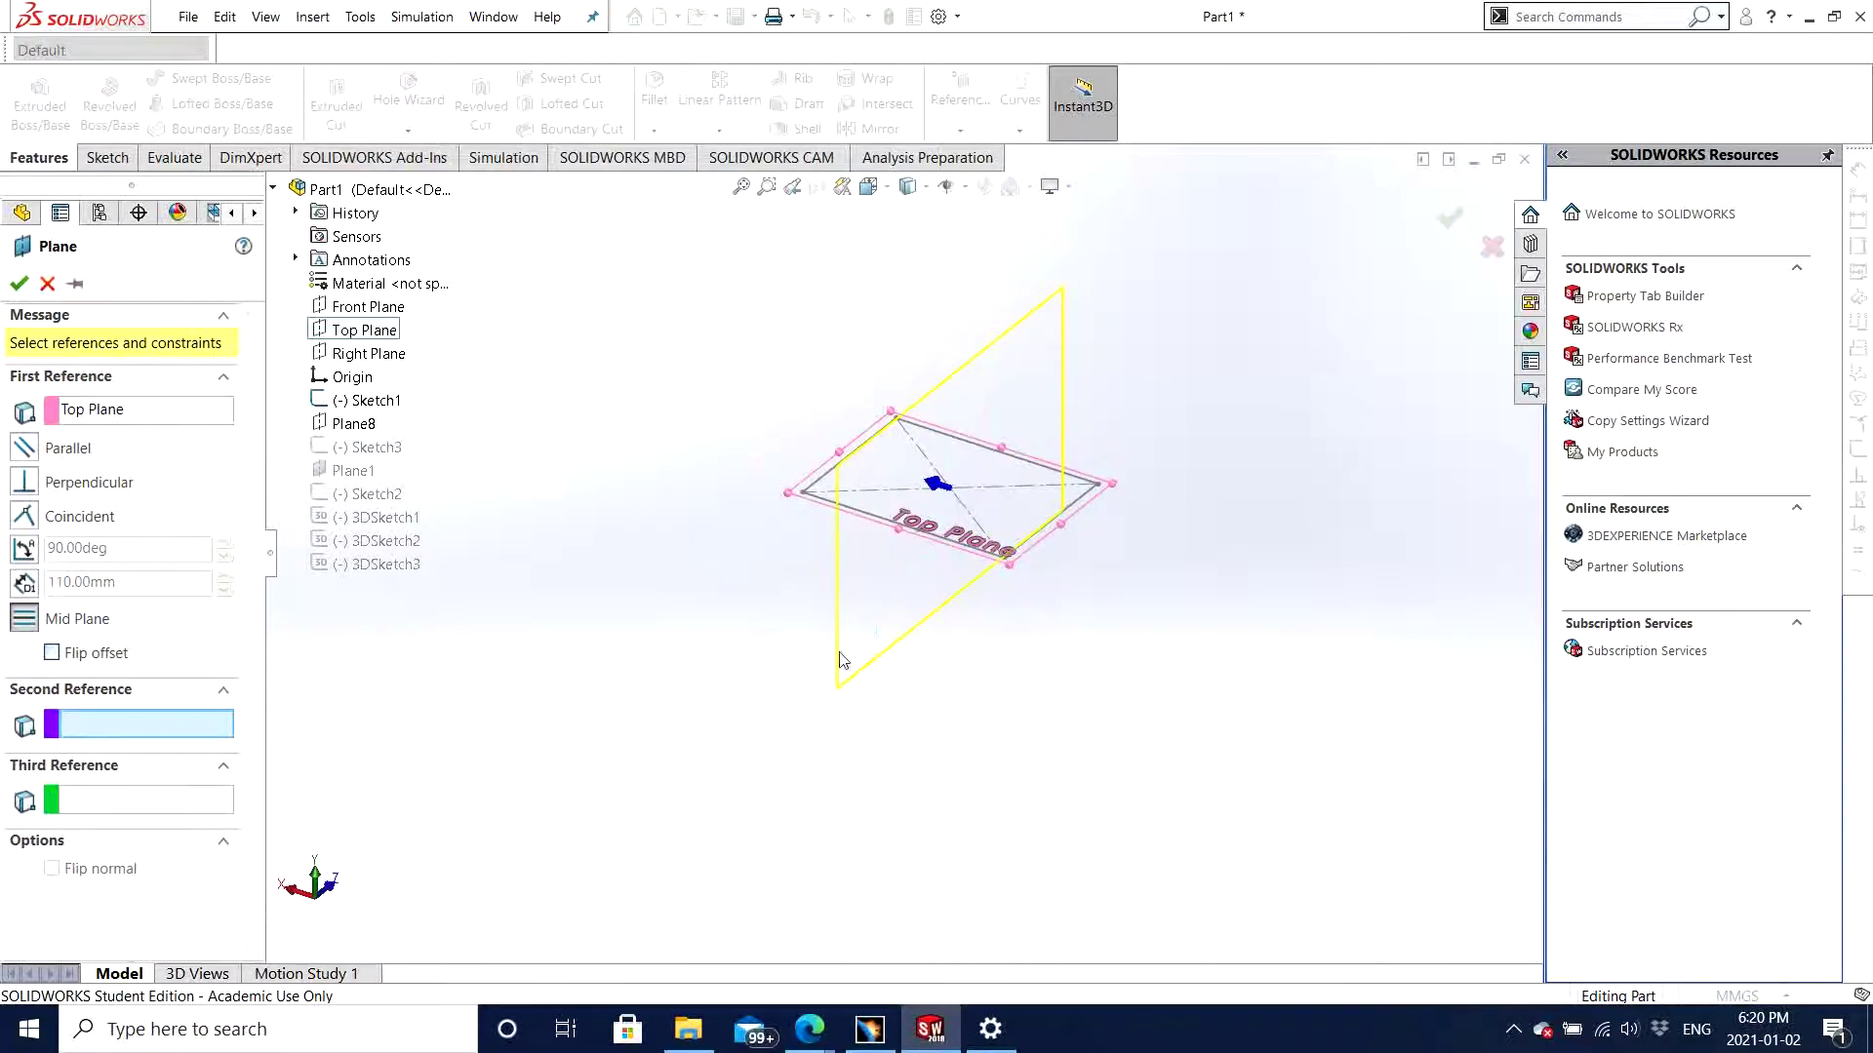
{"action": "left_click", "coordinate": [51, 652]}
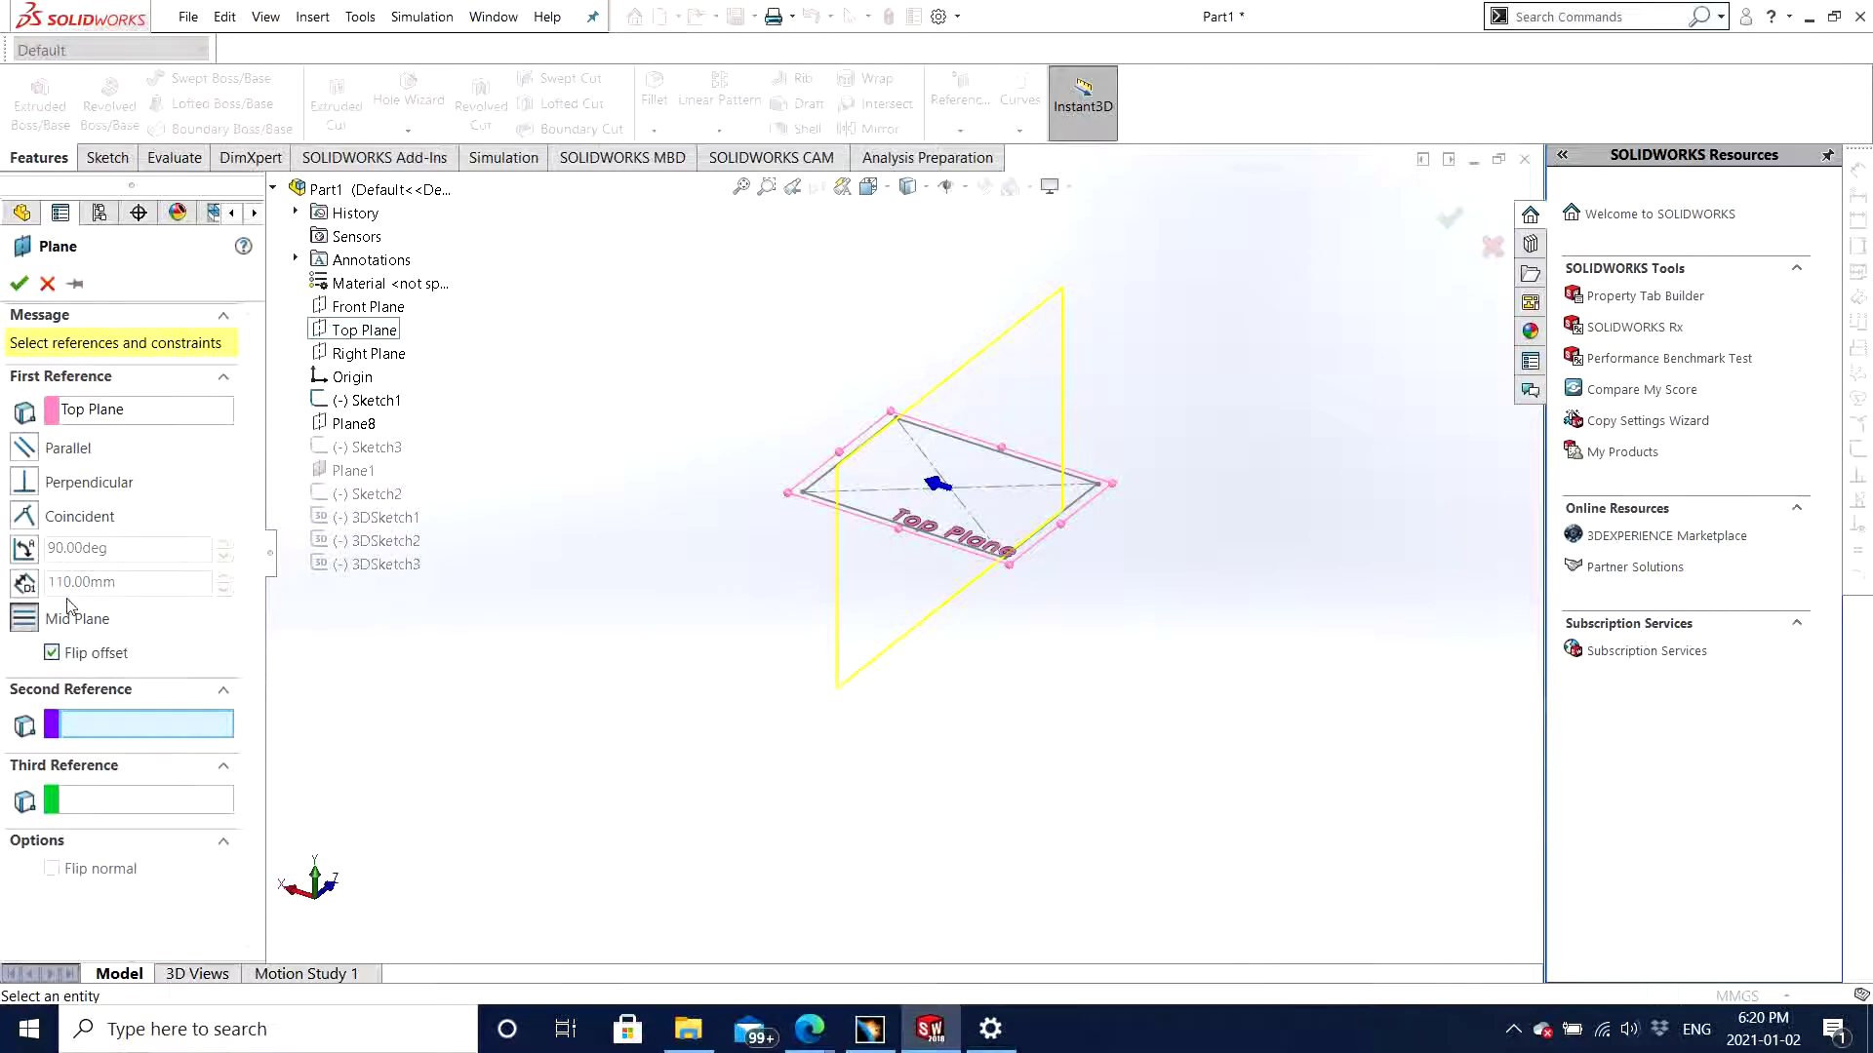
{"action": "left_click", "coordinate": [362, 308]}
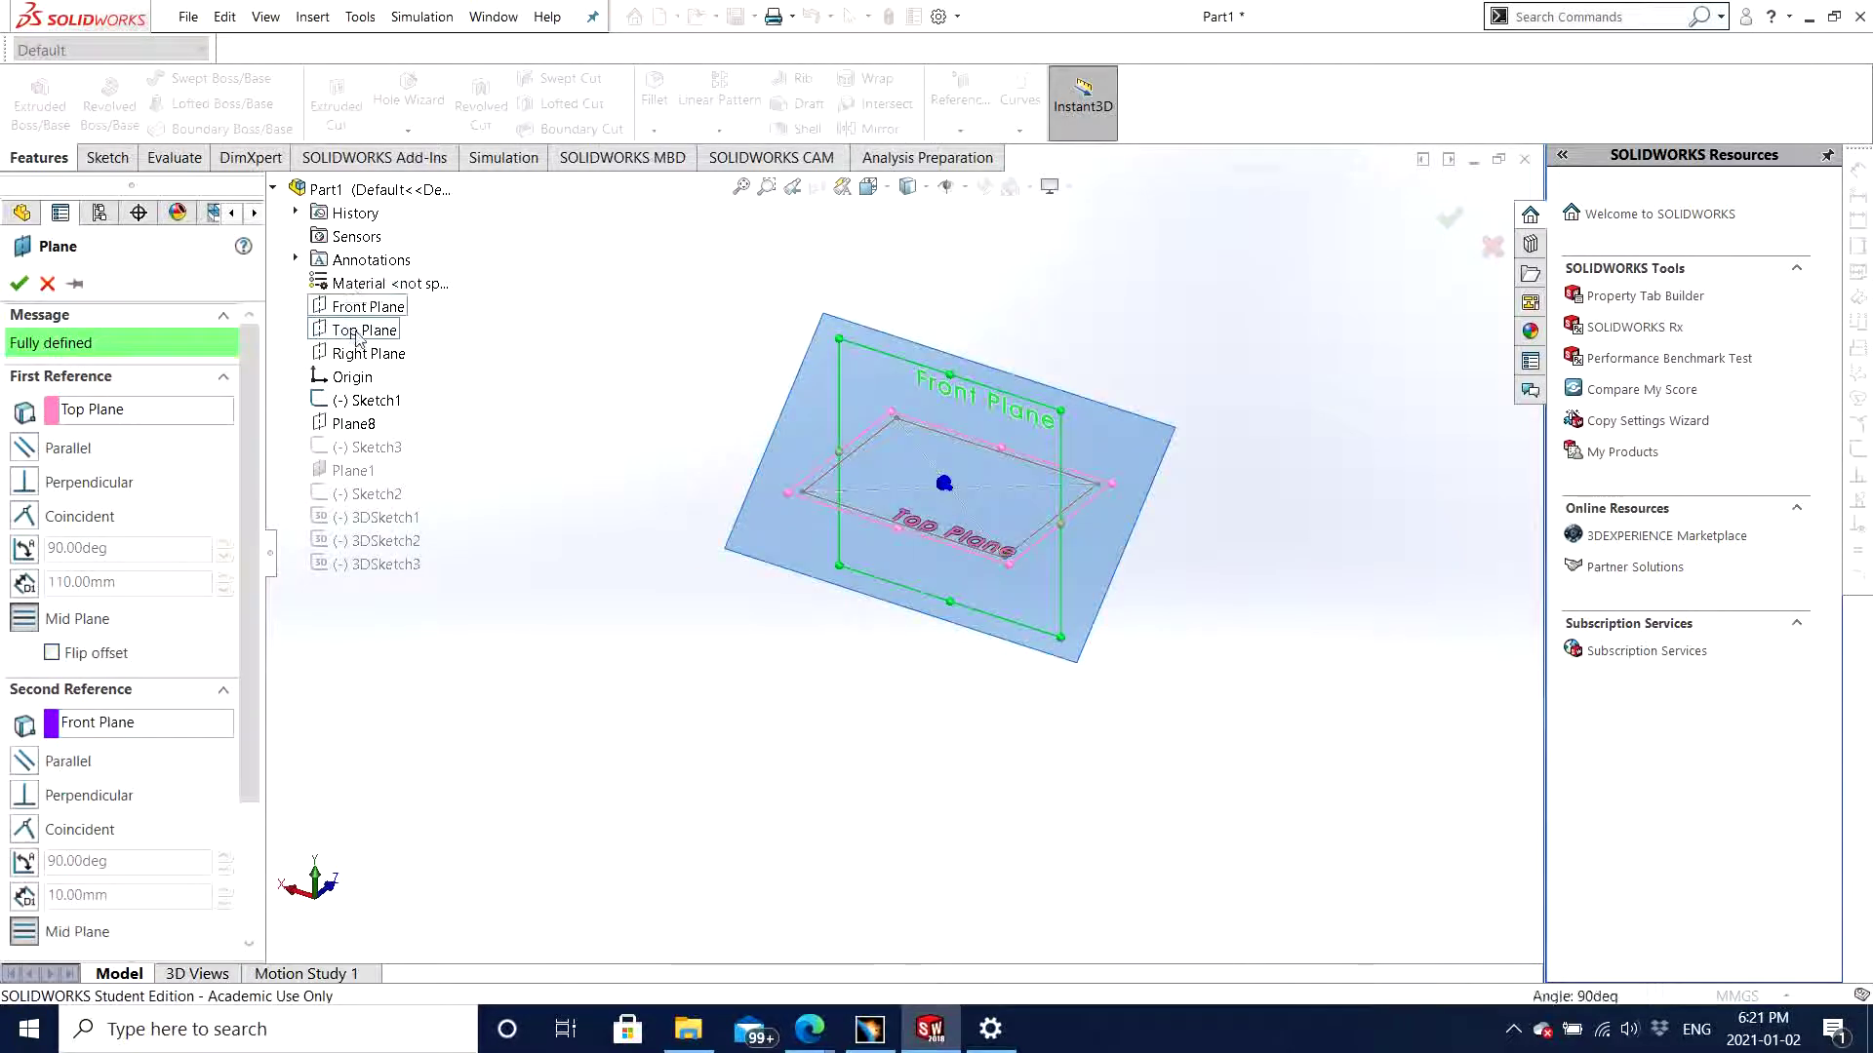
Step: Remove and reselect the Top Plane as first reference of the mid plane, and discard the plane
{"action": "left_click", "coordinate": [360, 332]}
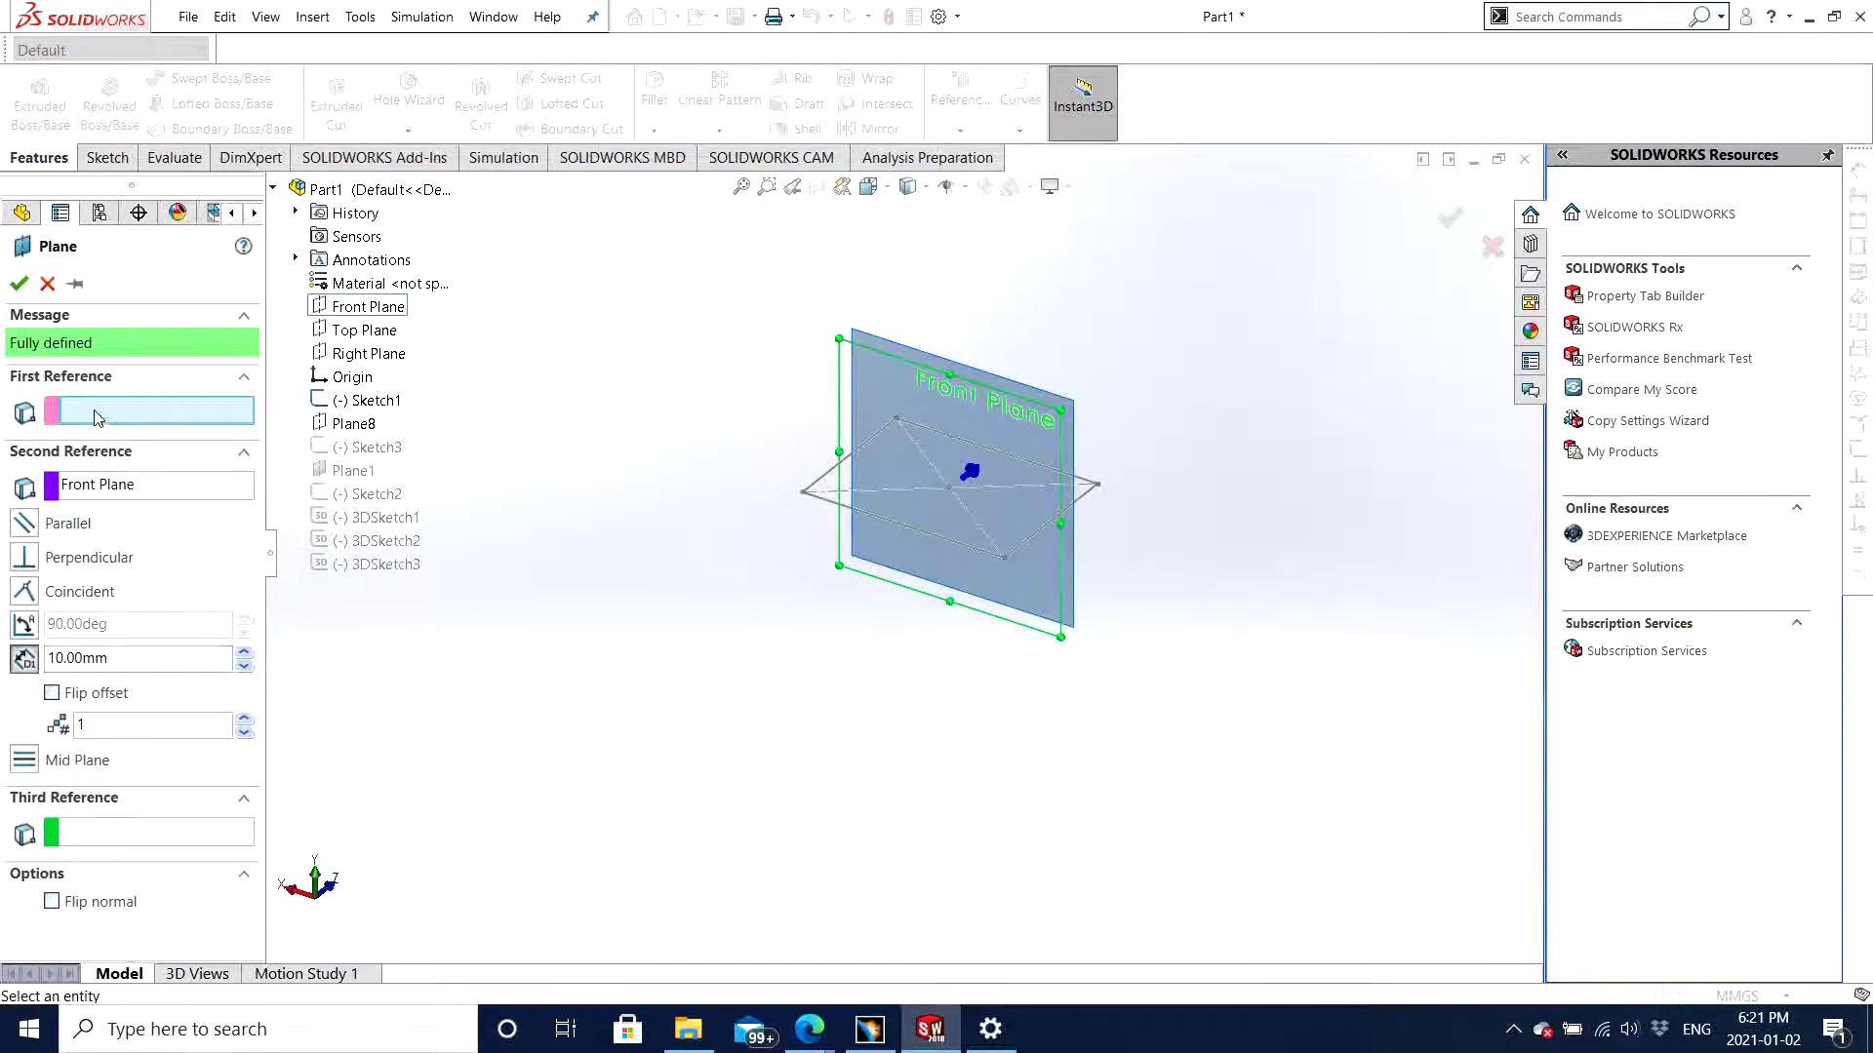
{"action": "left_click", "coordinate": [363, 329]}
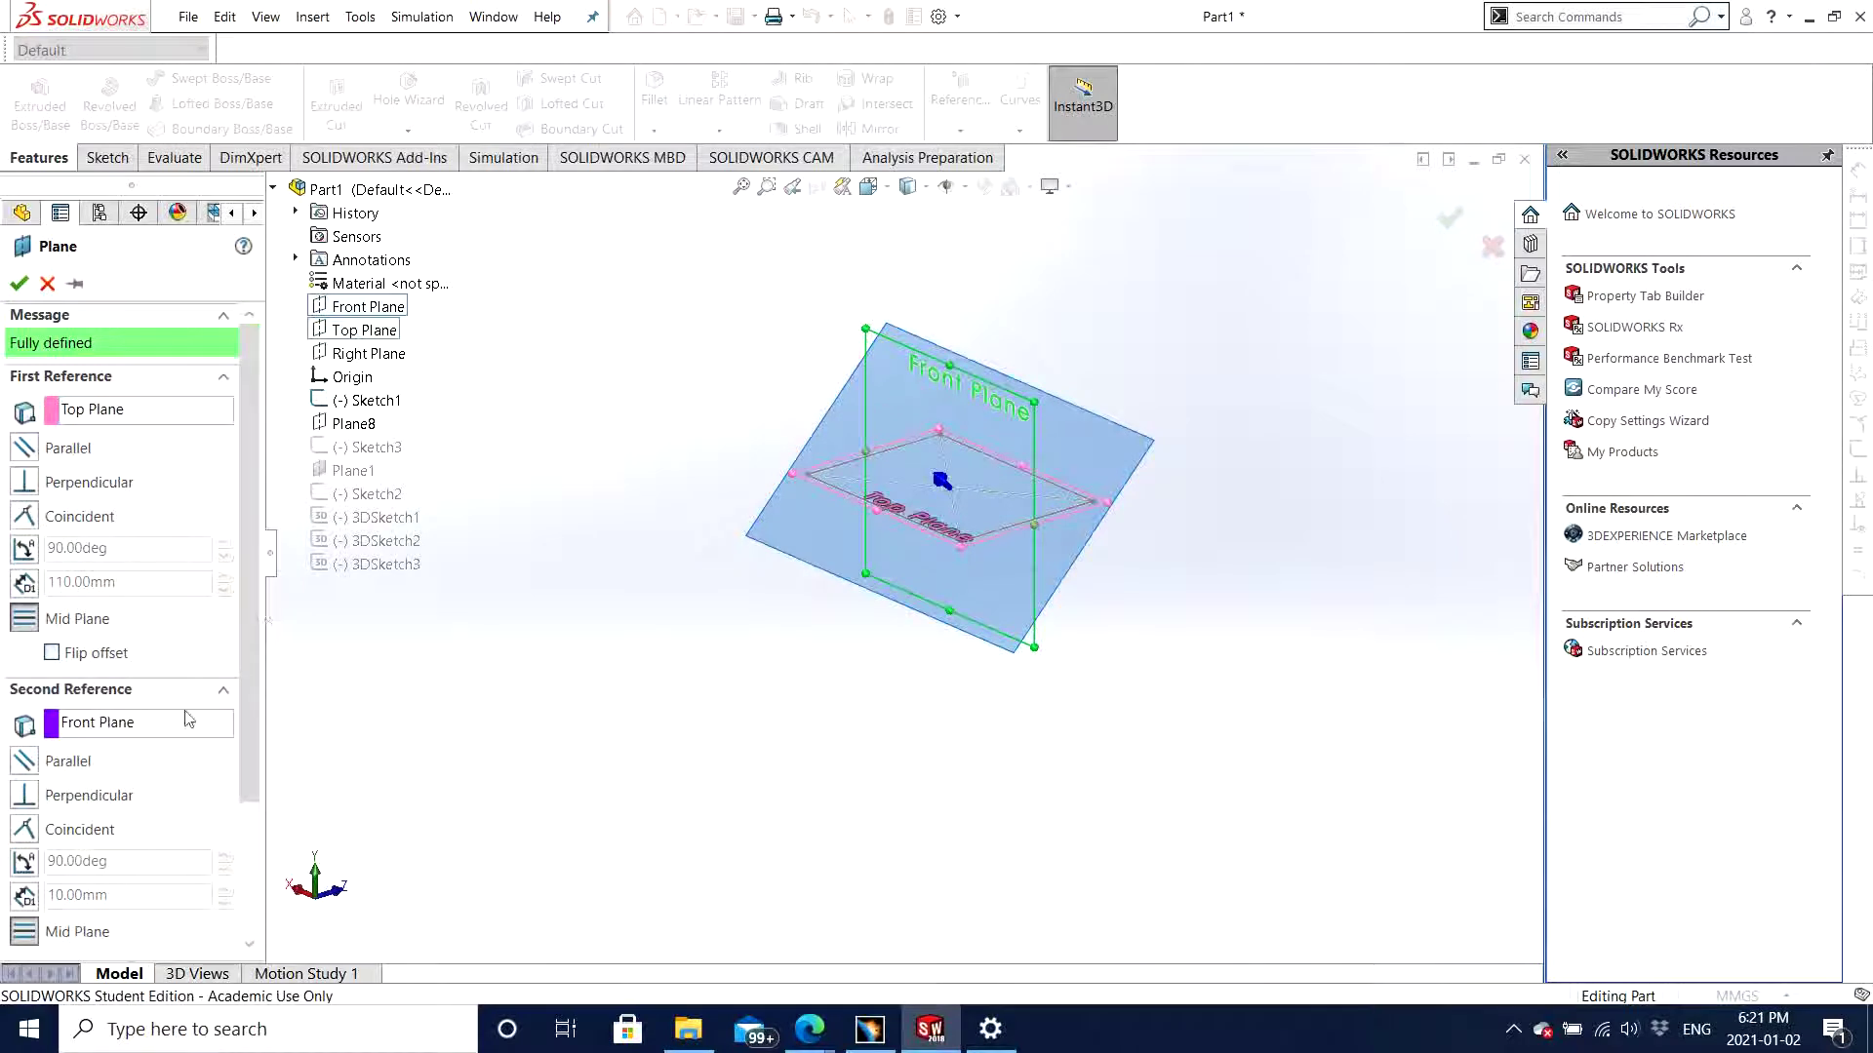
{"action": "left_click", "coordinate": [134, 721]}
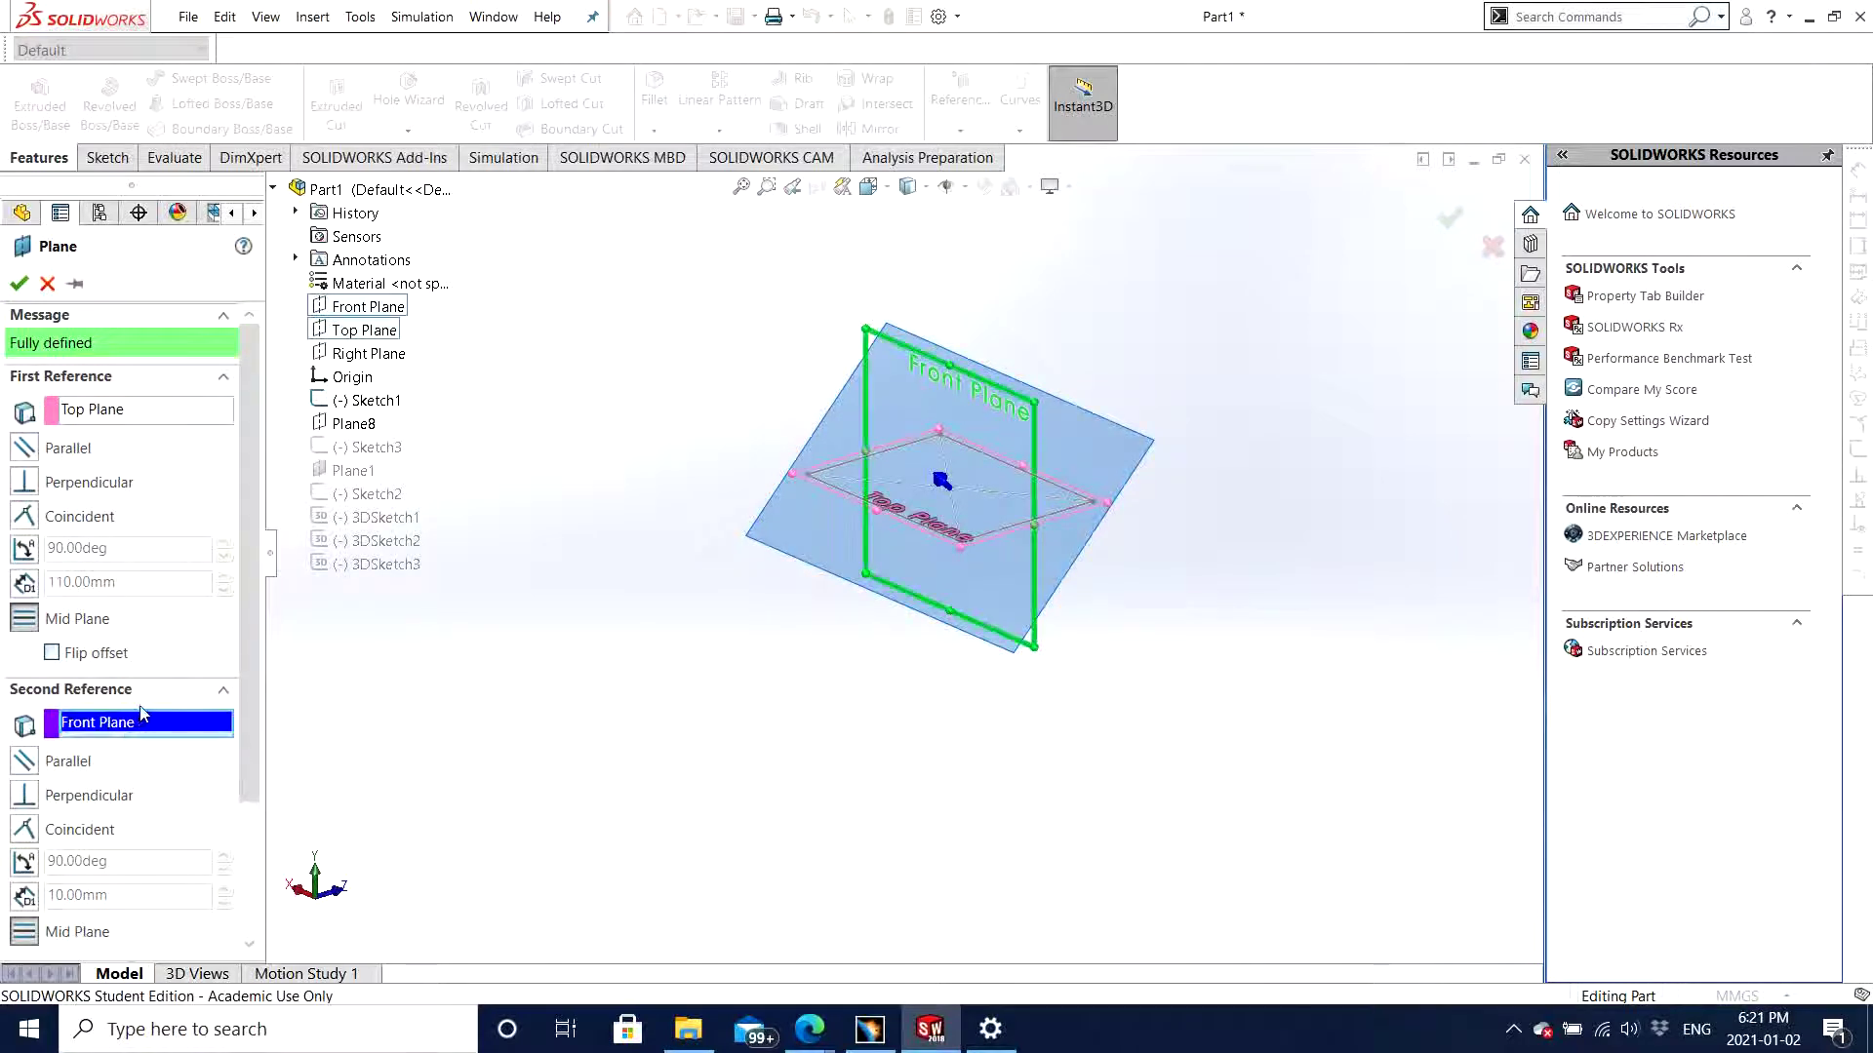
{"action": "middle_click_drag", "start_coordinate": [687, 699], "coordinate": [885, 719]}
{"action": "left_click", "coordinate": [47, 283]}
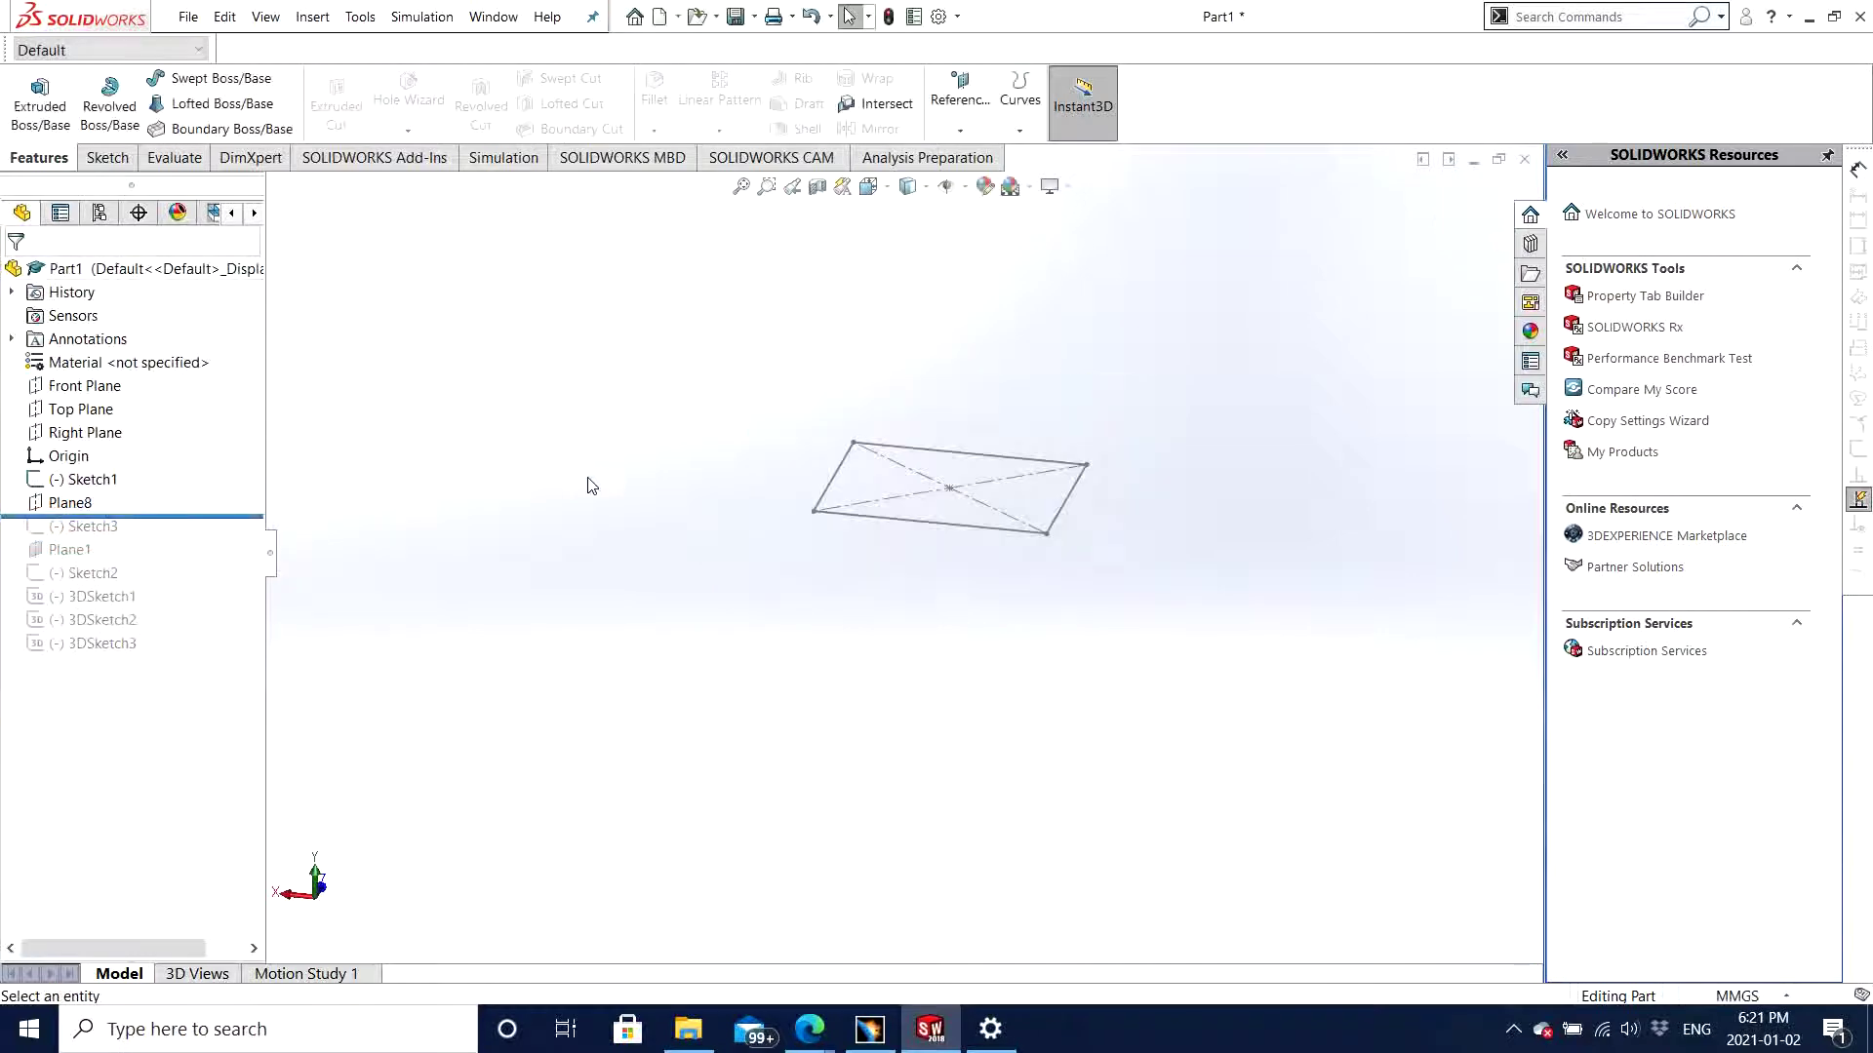
Step: Start a new reference plane offset from the Top Plane, trying the flipped offset direction and restoring it
{"action": "key", "text": "ctrl+7"}
{"action": "left_click", "coordinate": [960, 131]}
{"action": "left_click", "coordinate": [977, 160]}
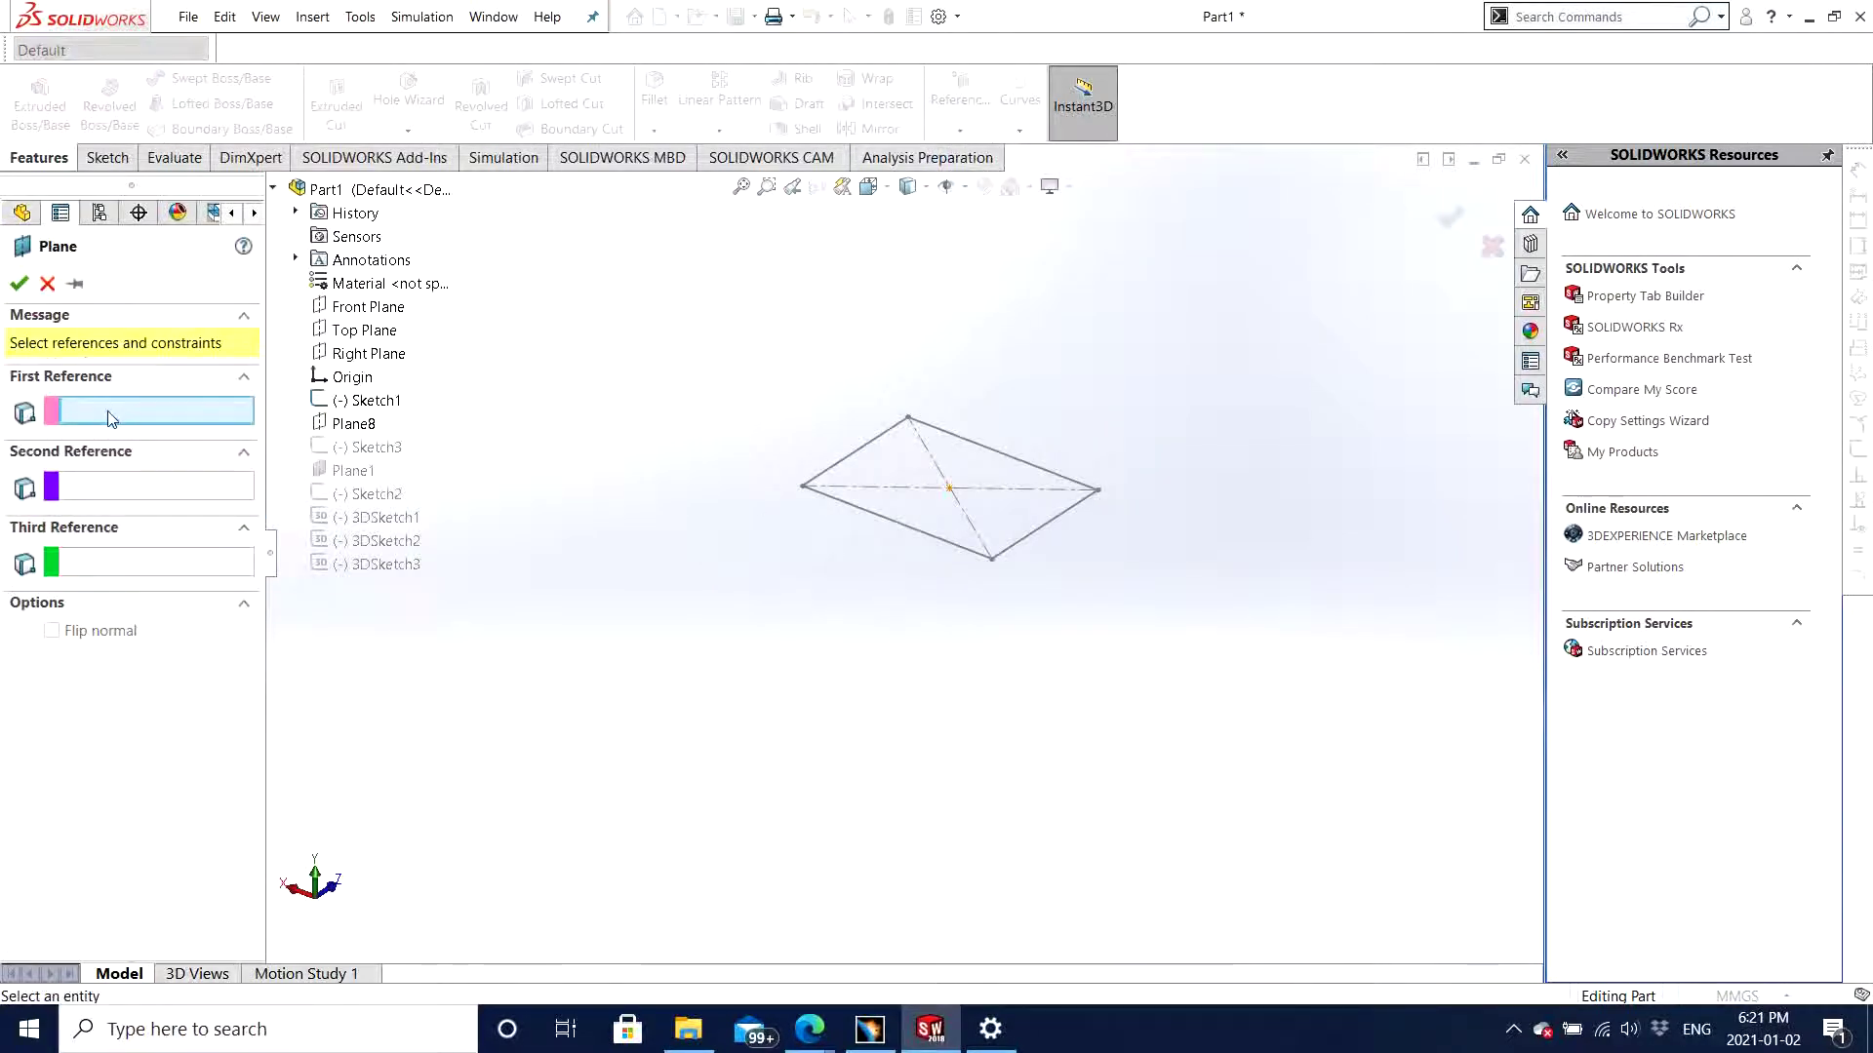
{"action": "left_click", "coordinate": [388, 338]}
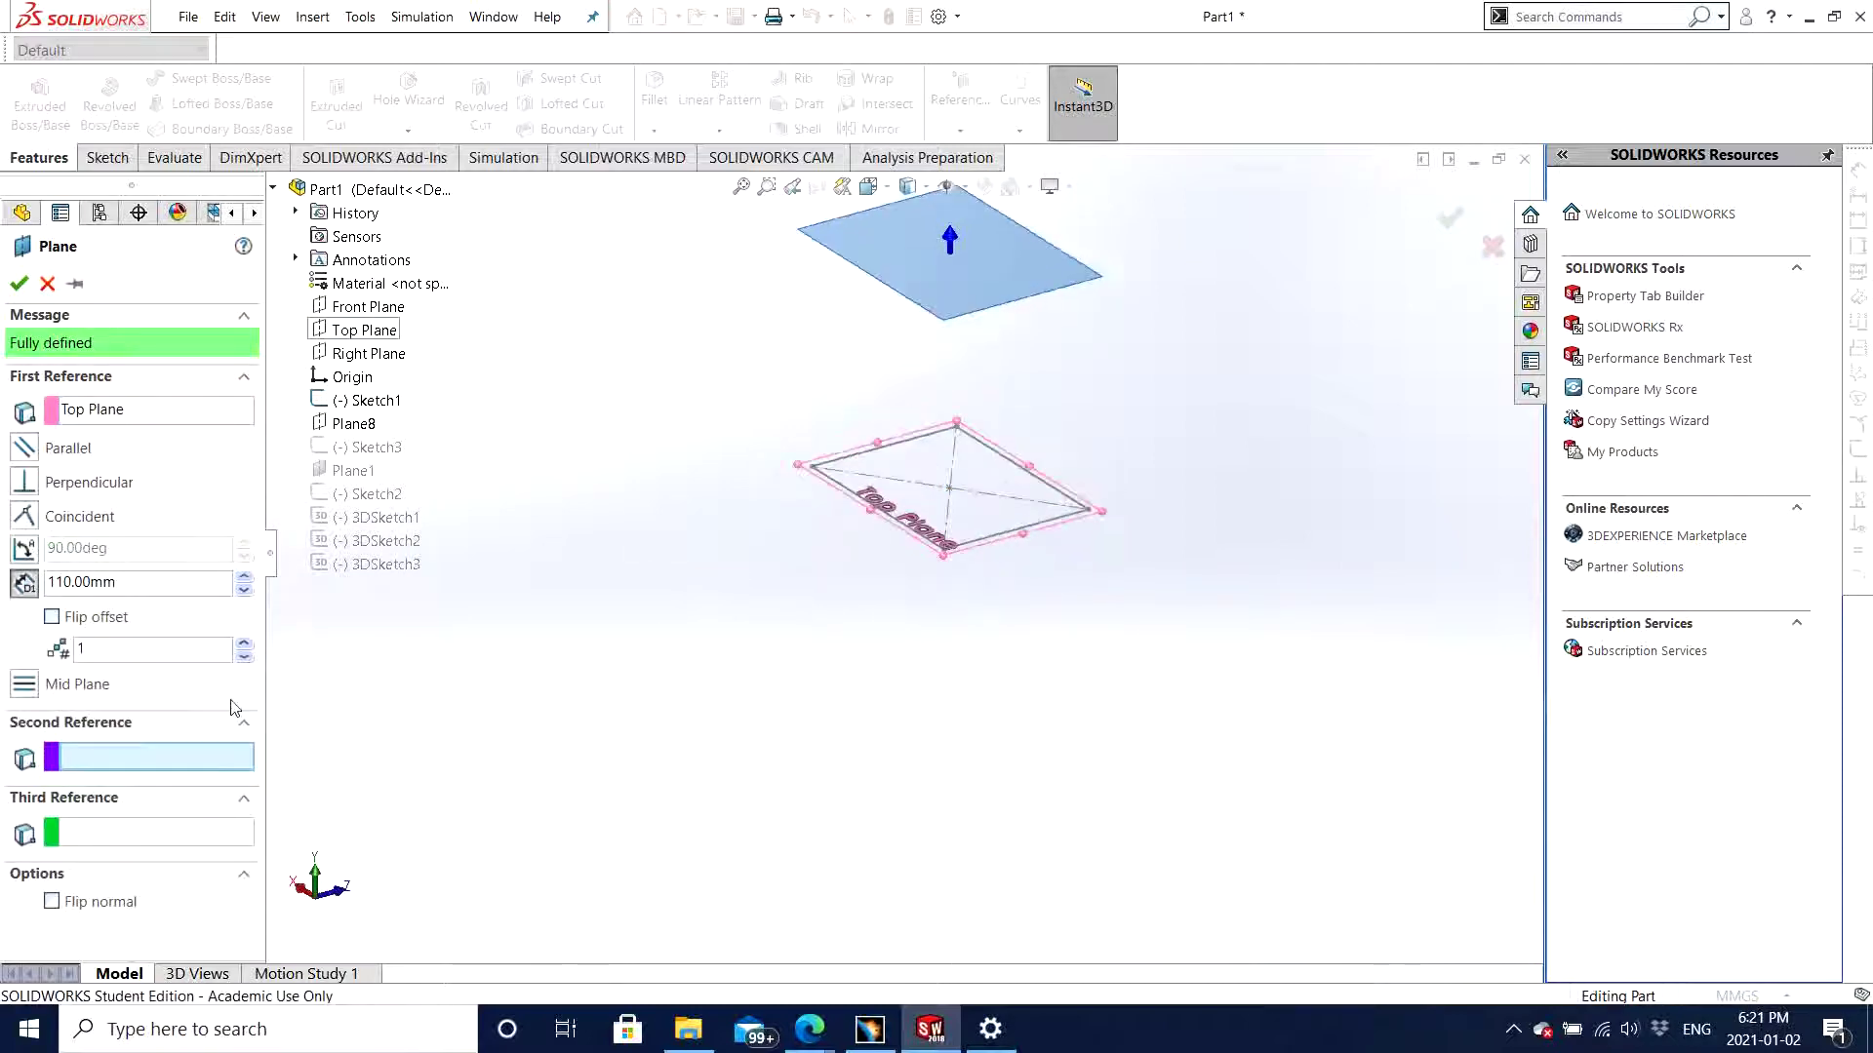
{"action": "left_click", "coordinate": [92, 622]}
{"action": "left_click", "coordinate": [52, 618]}
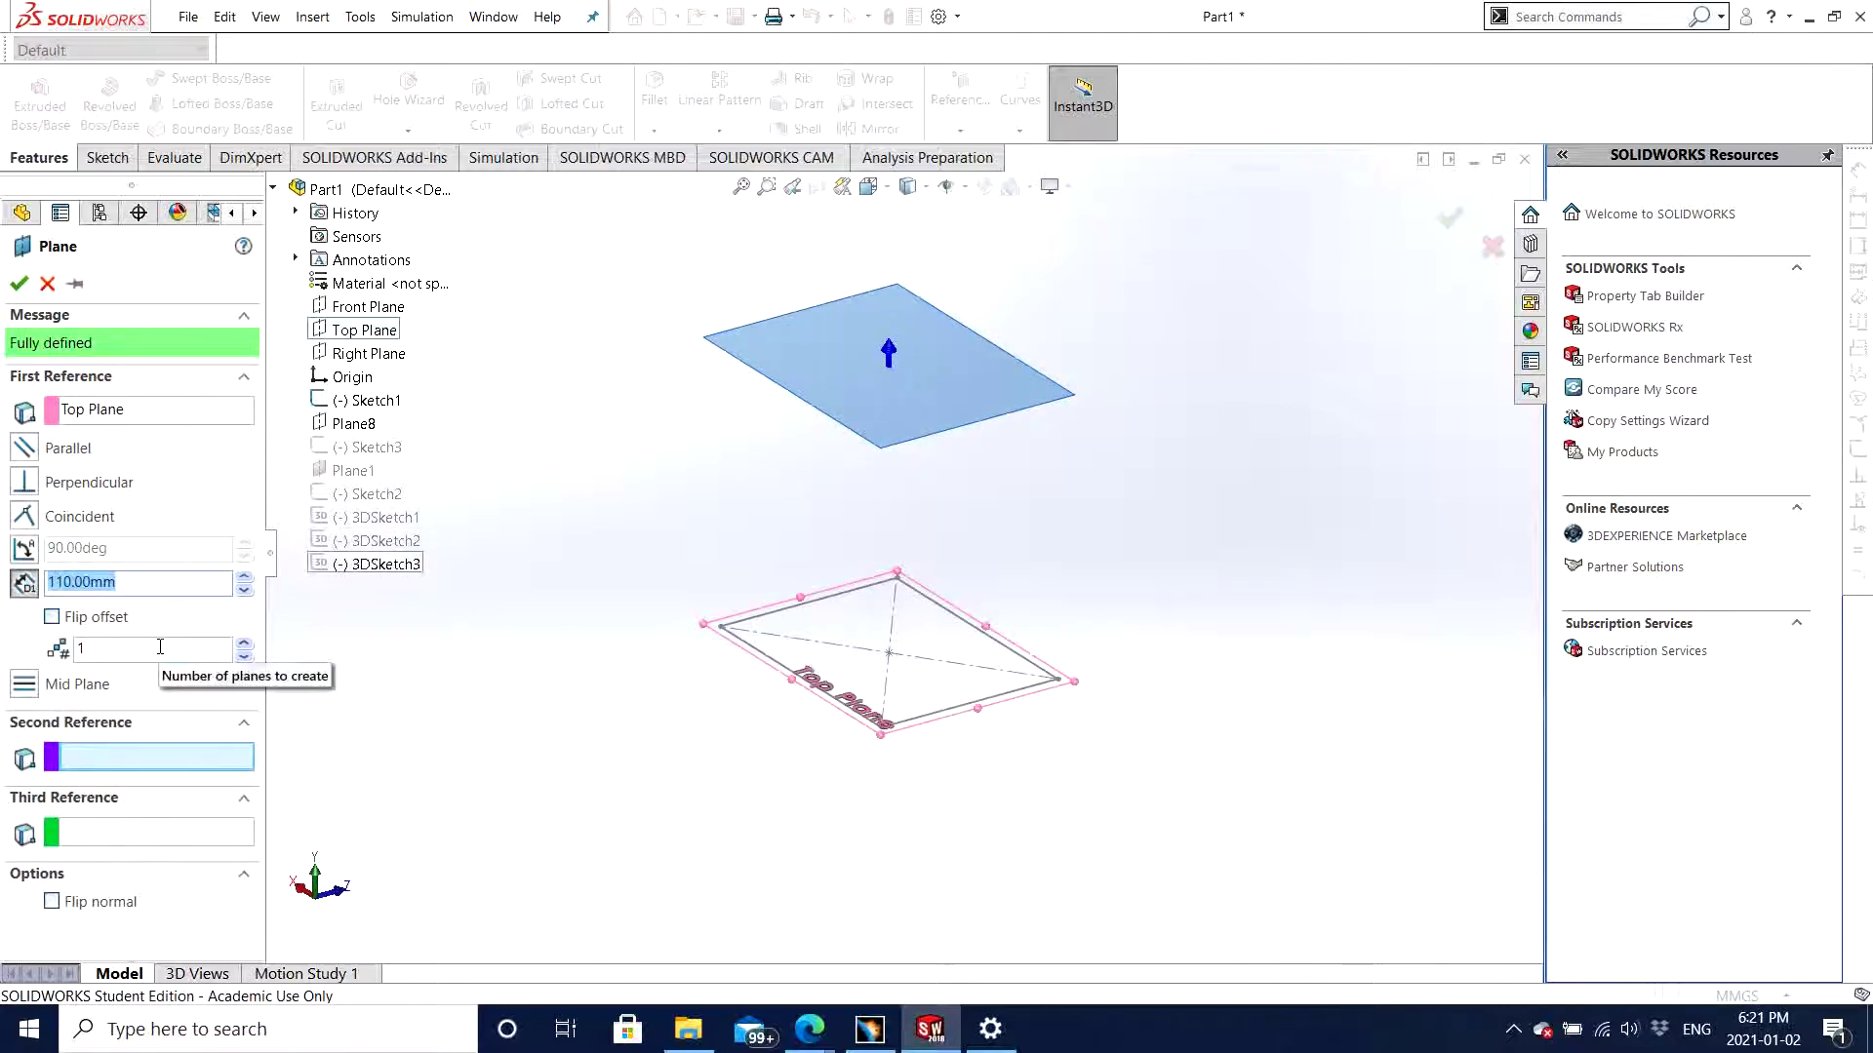
Step: Set the new plane's offset distance from the Top Plane to 30 mm
{"action": "left_click", "coordinate": [245, 578]}
{"action": "left_click", "coordinate": [244, 578]}
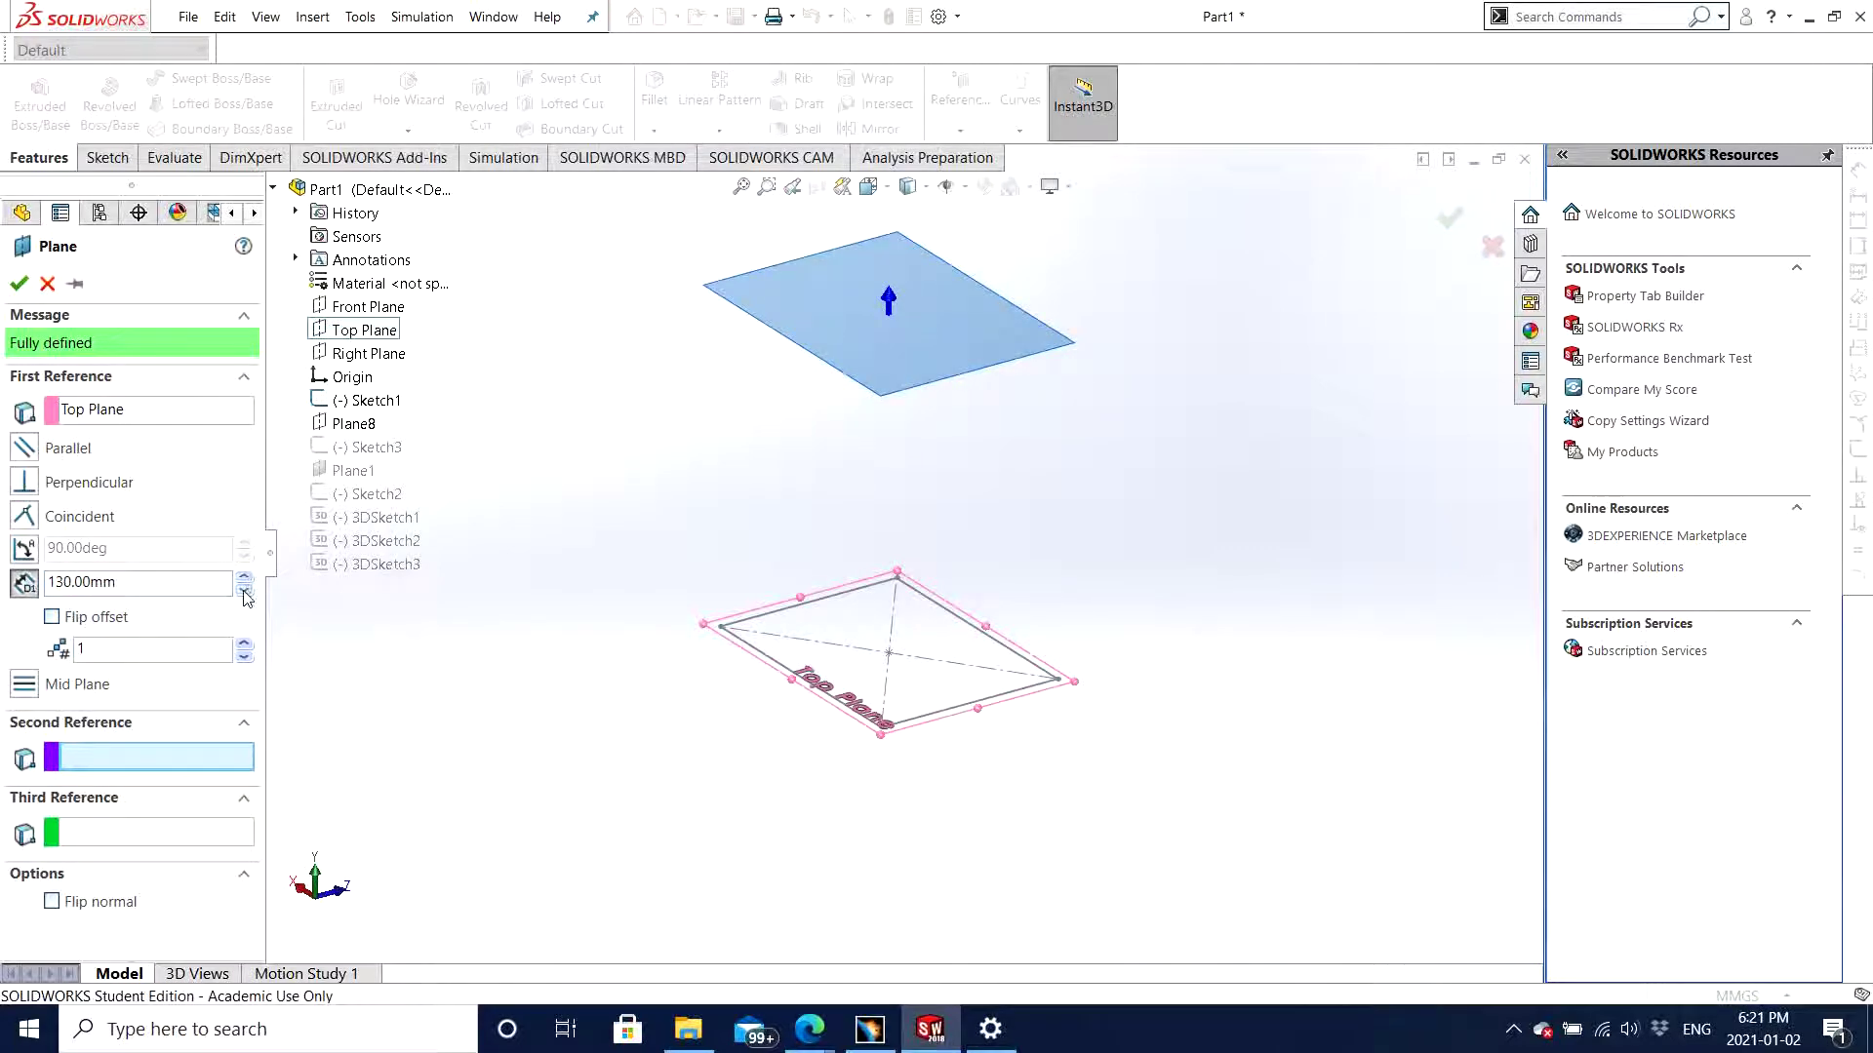
{"action": "left_click", "coordinate": [245, 592]}
{"action": "left_click", "coordinate": [245, 592]}
{"action": "left_click", "coordinate": [245, 592]}
{"action": "left_click", "coordinate": [245, 592]}
{"action": "left_click", "coordinate": [245, 592]}
{"action": "left_click", "coordinate": [245, 592]}
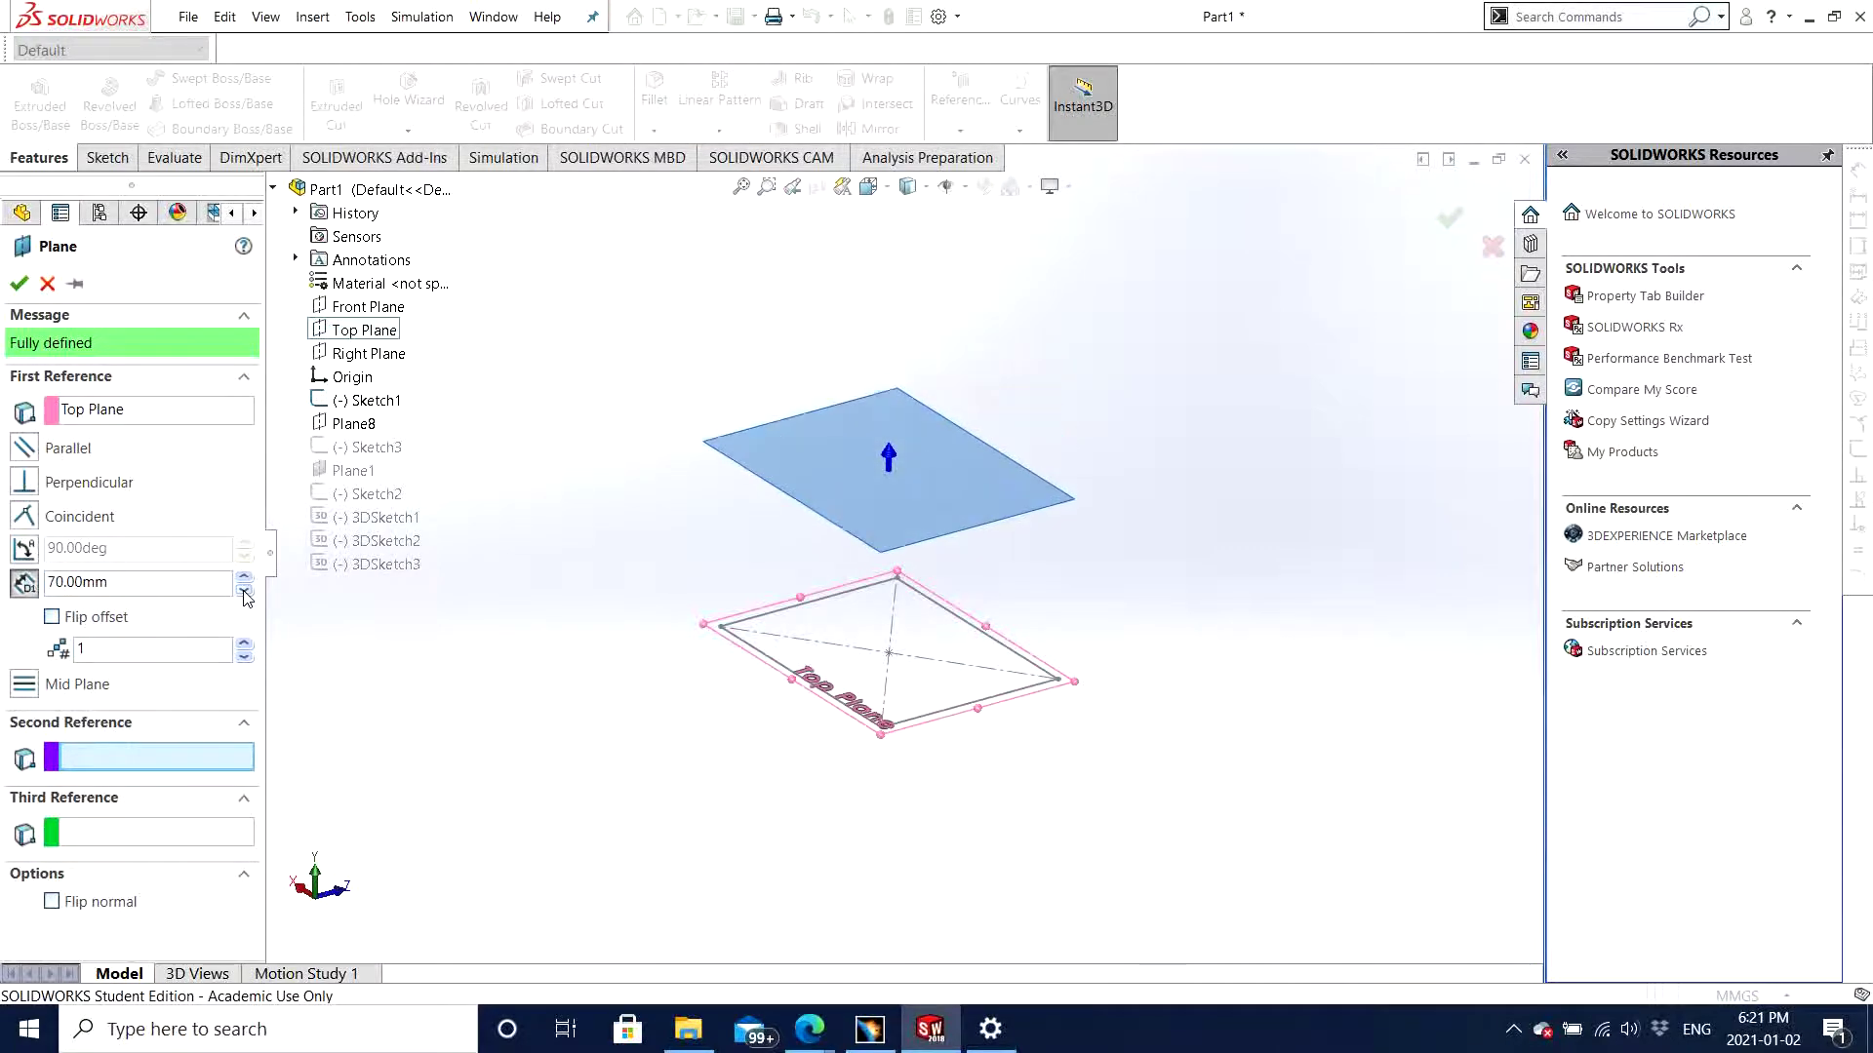
{"action": "left_click", "coordinate": [244, 592]}
{"action": "left_click", "coordinate": [245, 592]}
{"action": "left_click", "coordinate": [245, 592]}
{"action": "left_click", "coordinate": [244, 592]}
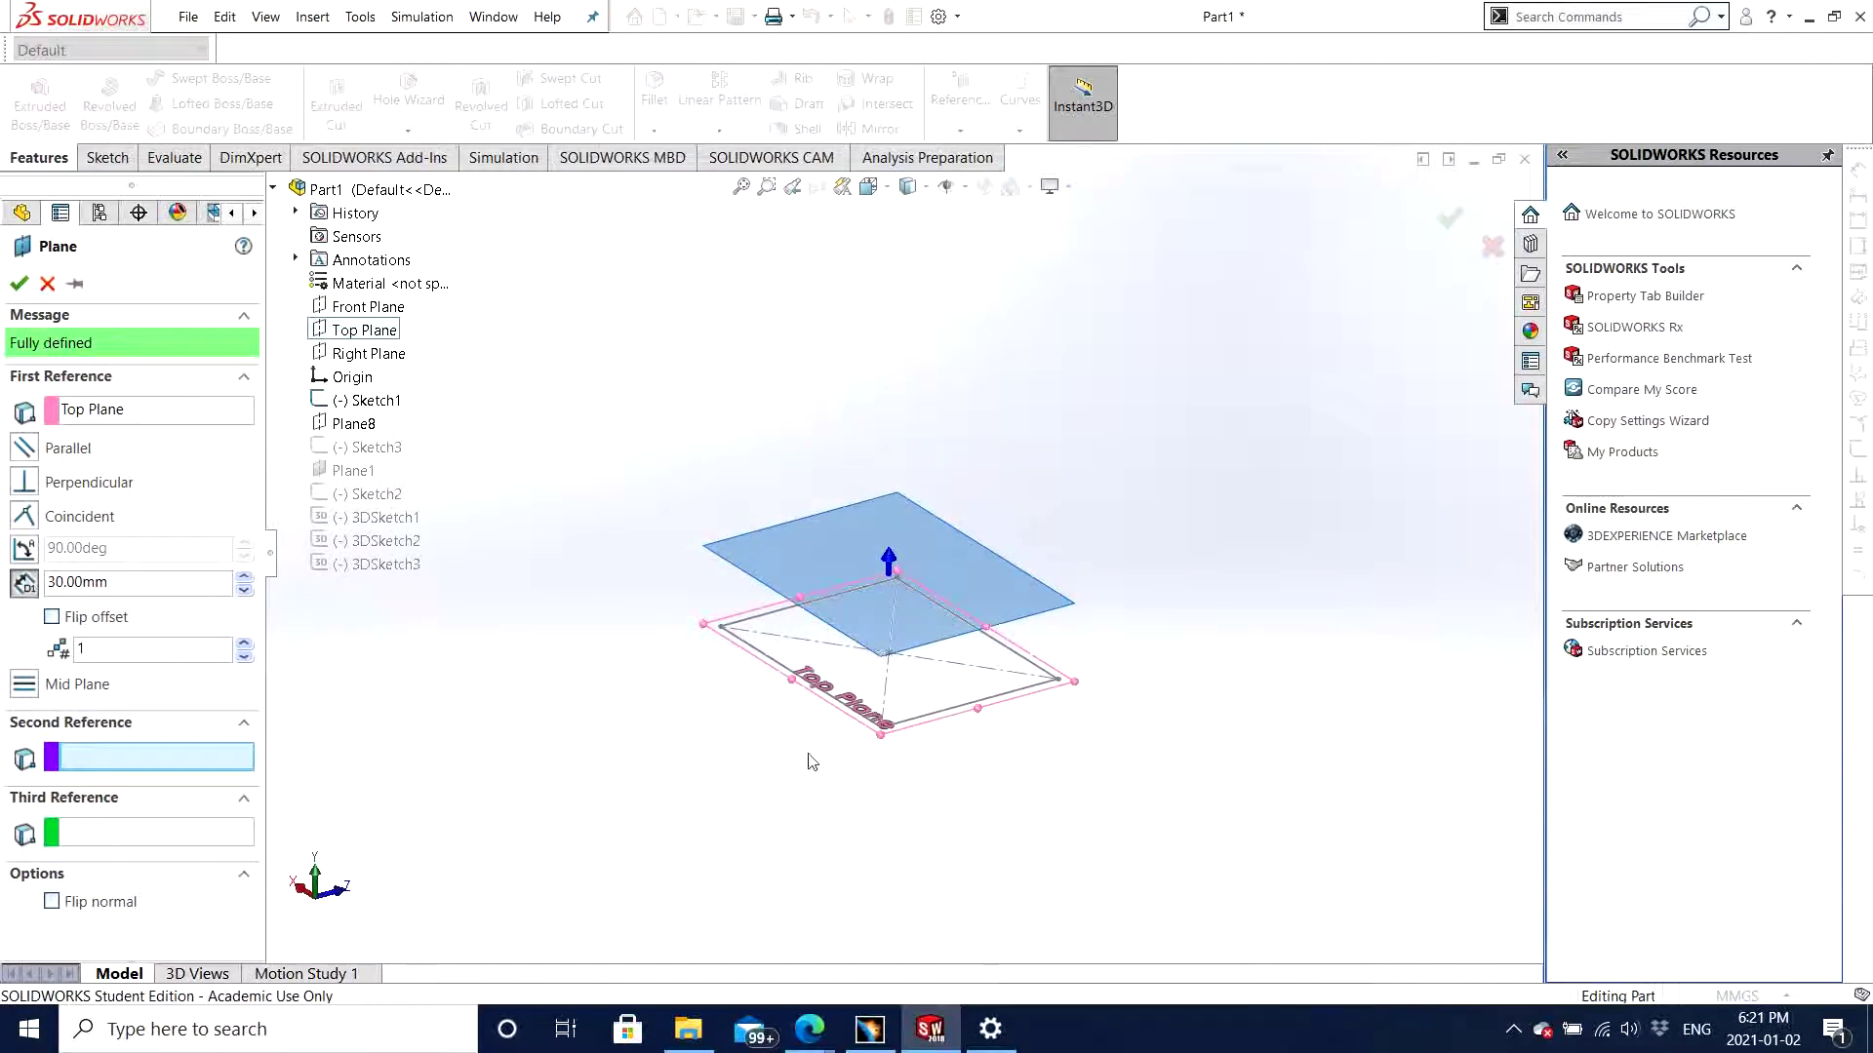
{"action": "middle_click_drag", "start_coordinate": [802, 805], "coordinate": [314, 792]}
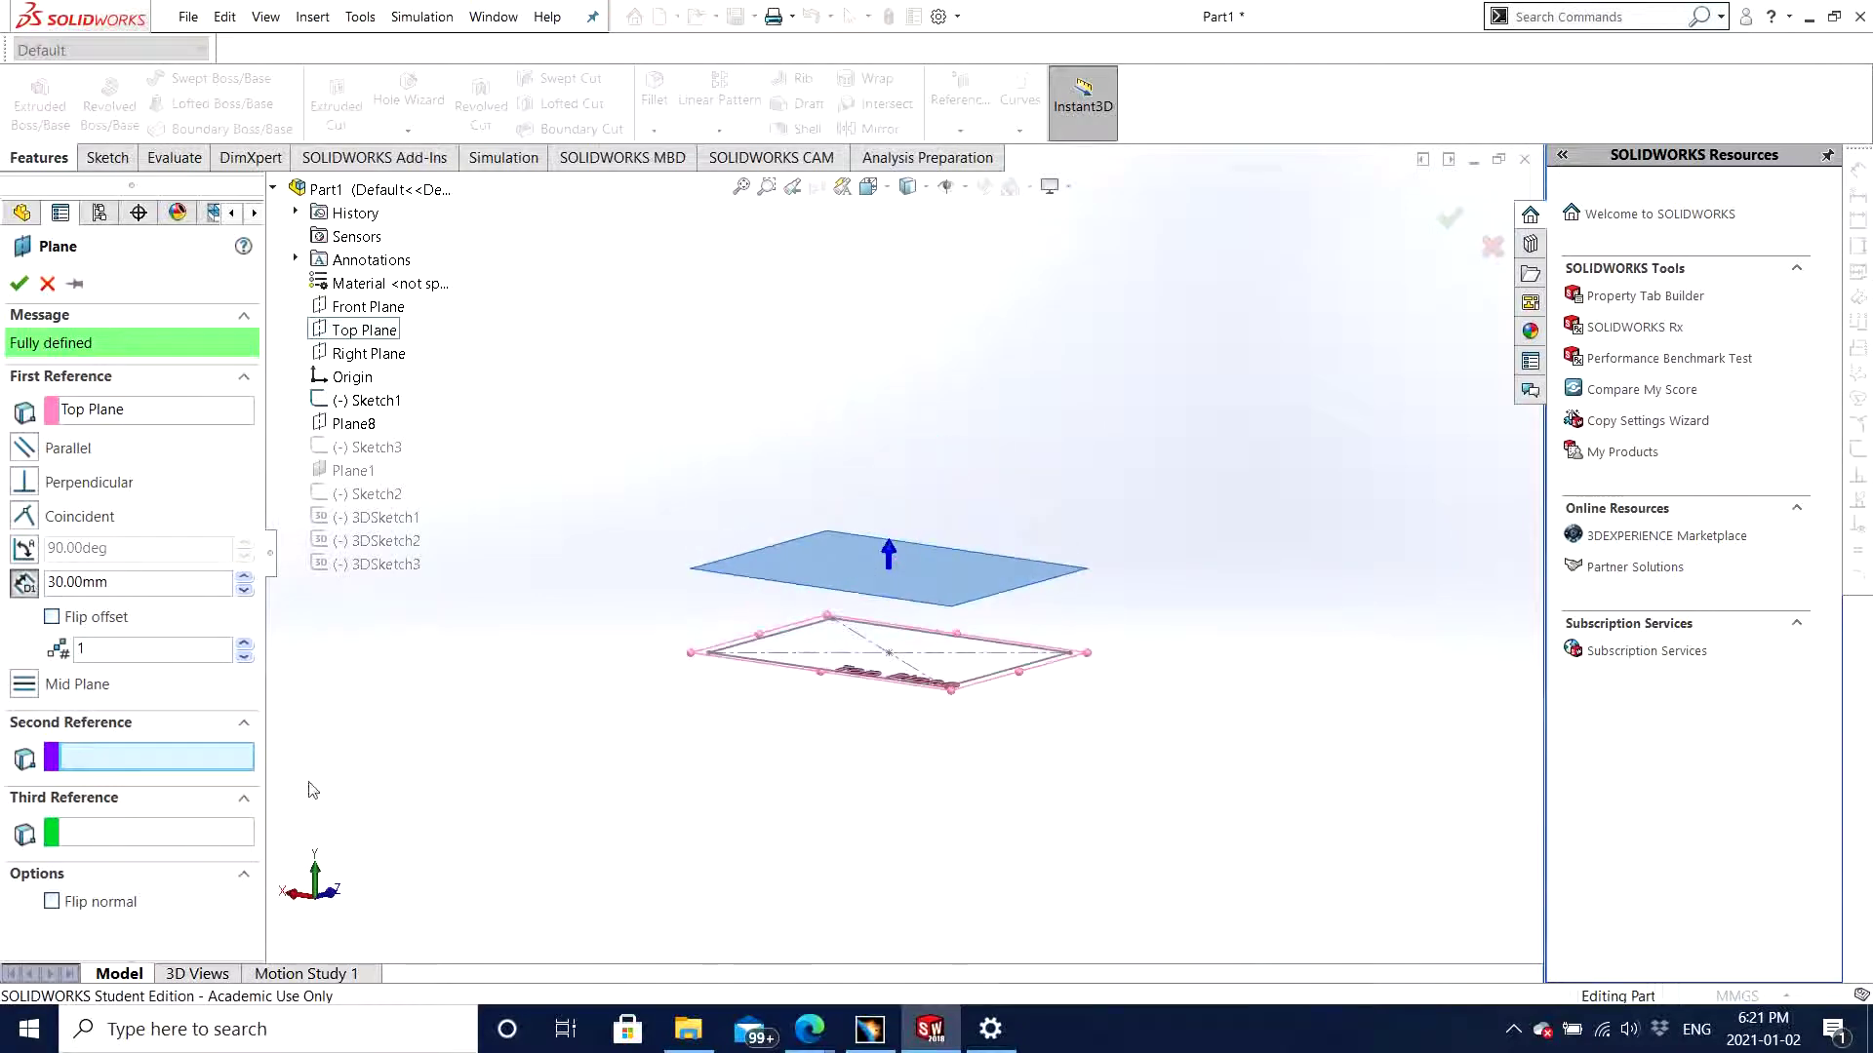
Step: Set the number of planes to 5 and create the stack of offset planes above the Top Plane
{"action": "left_click", "coordinate": [244, 644]}
{"action": "left_click", "coordinate": [244, 645]}
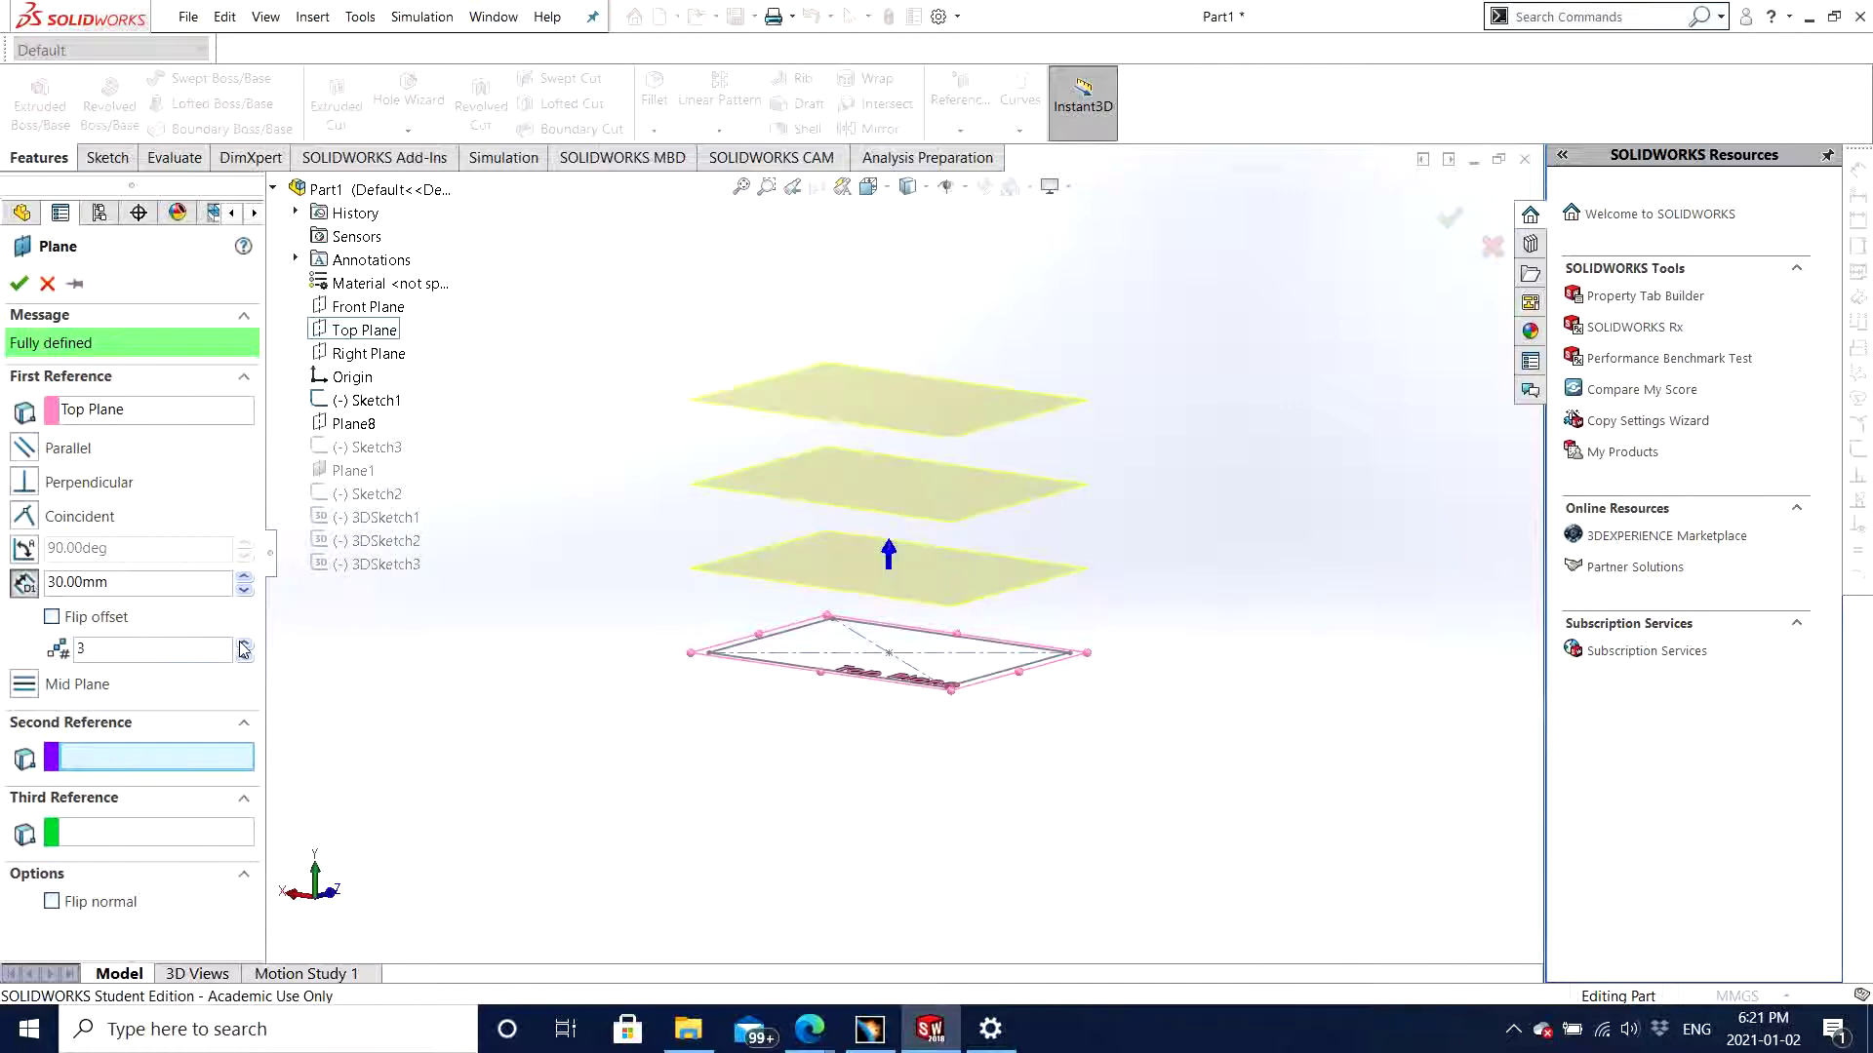
{"action": "left_click", "coordinate": [244, 645]}
{"action": "left_click", "coordinate": [244, 645]}
{"action": "middle_click_drag", "start_coordinate": [532, 673], "coordinate": [702, 652]}
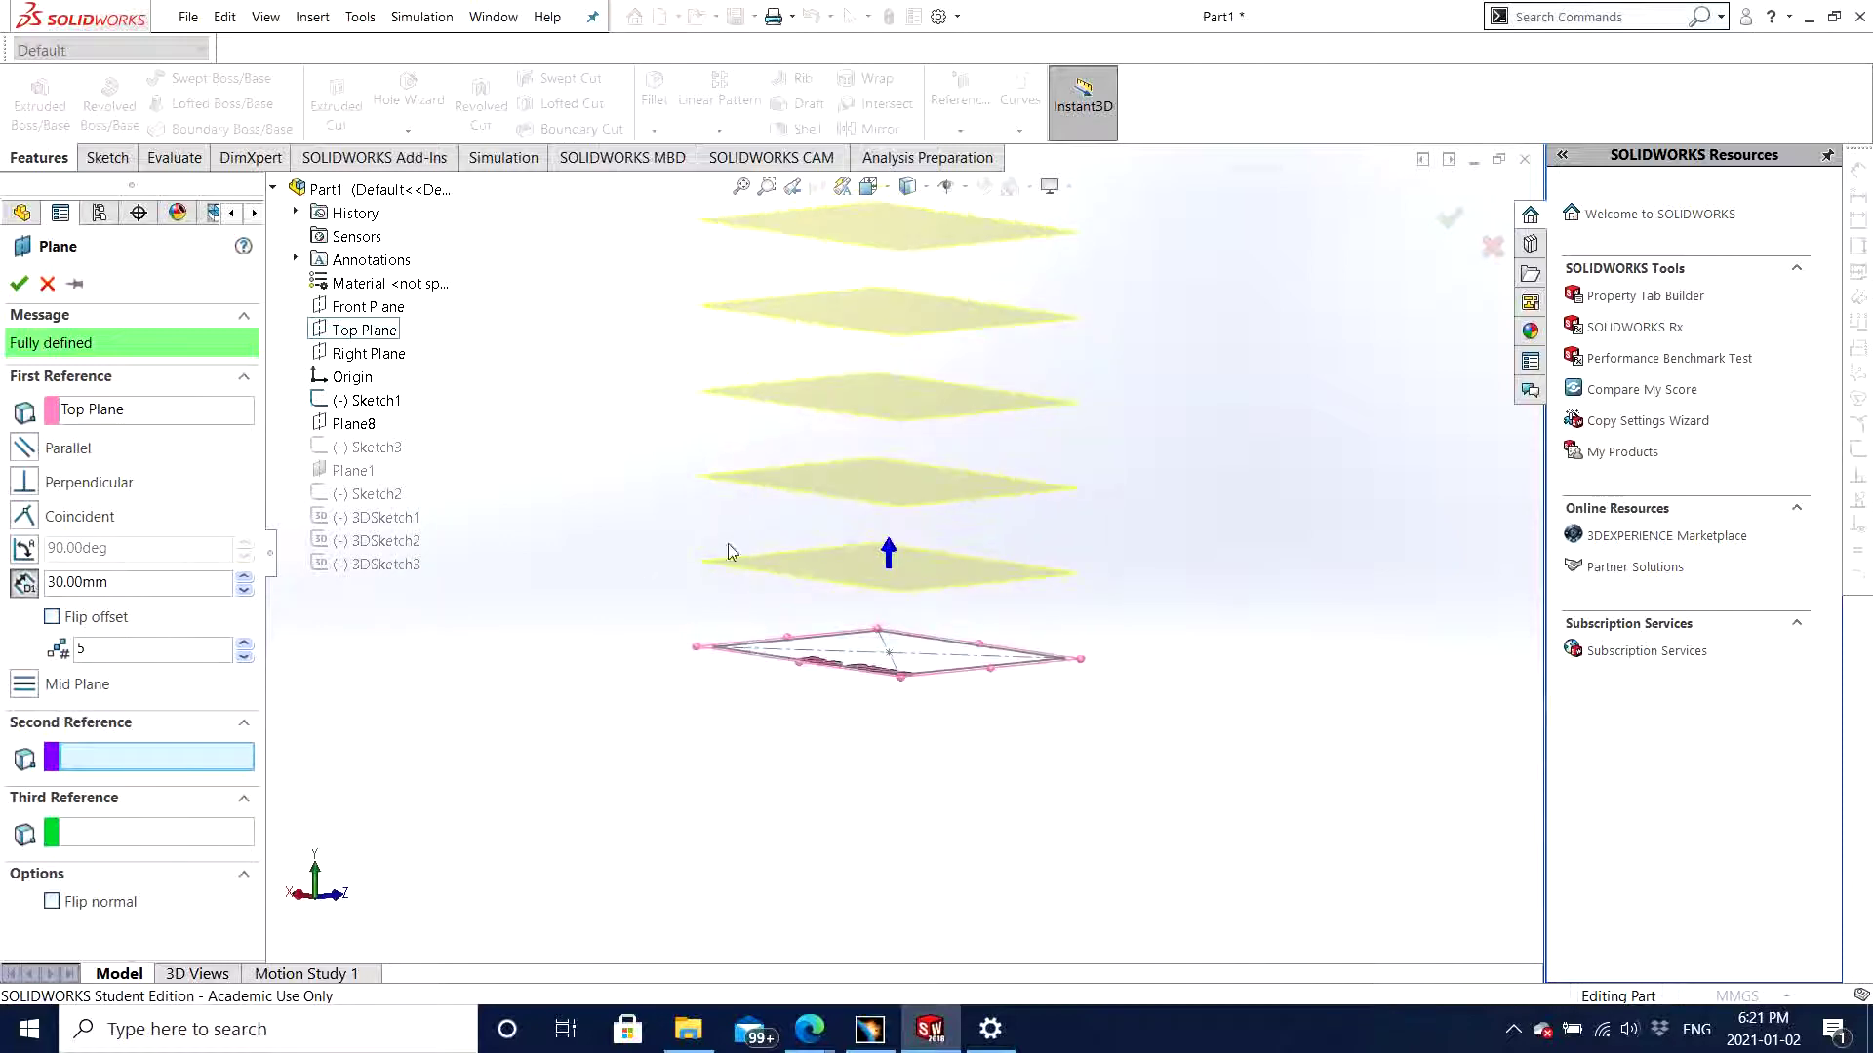
{"action": "middle_click_drag", "start_coordinate": [1099, 414], "coordinate": [882, 523]}
{"action": "left_click", "coordinate": [19, 283]}
{"action": "mouse_move", "coordinate": [991, 414]}
{"action": "middle_mouse_down"}
{"action": "mouse_move", "coordinate": [949, 556]}
{"action": "mouse_move", "coordinate": [1022, 488]}
{"action": "middle_mouse_up"}
{"action": "middle_click_drag", "start_coordinate": [974, 548], "coordinate": [859, 522]}
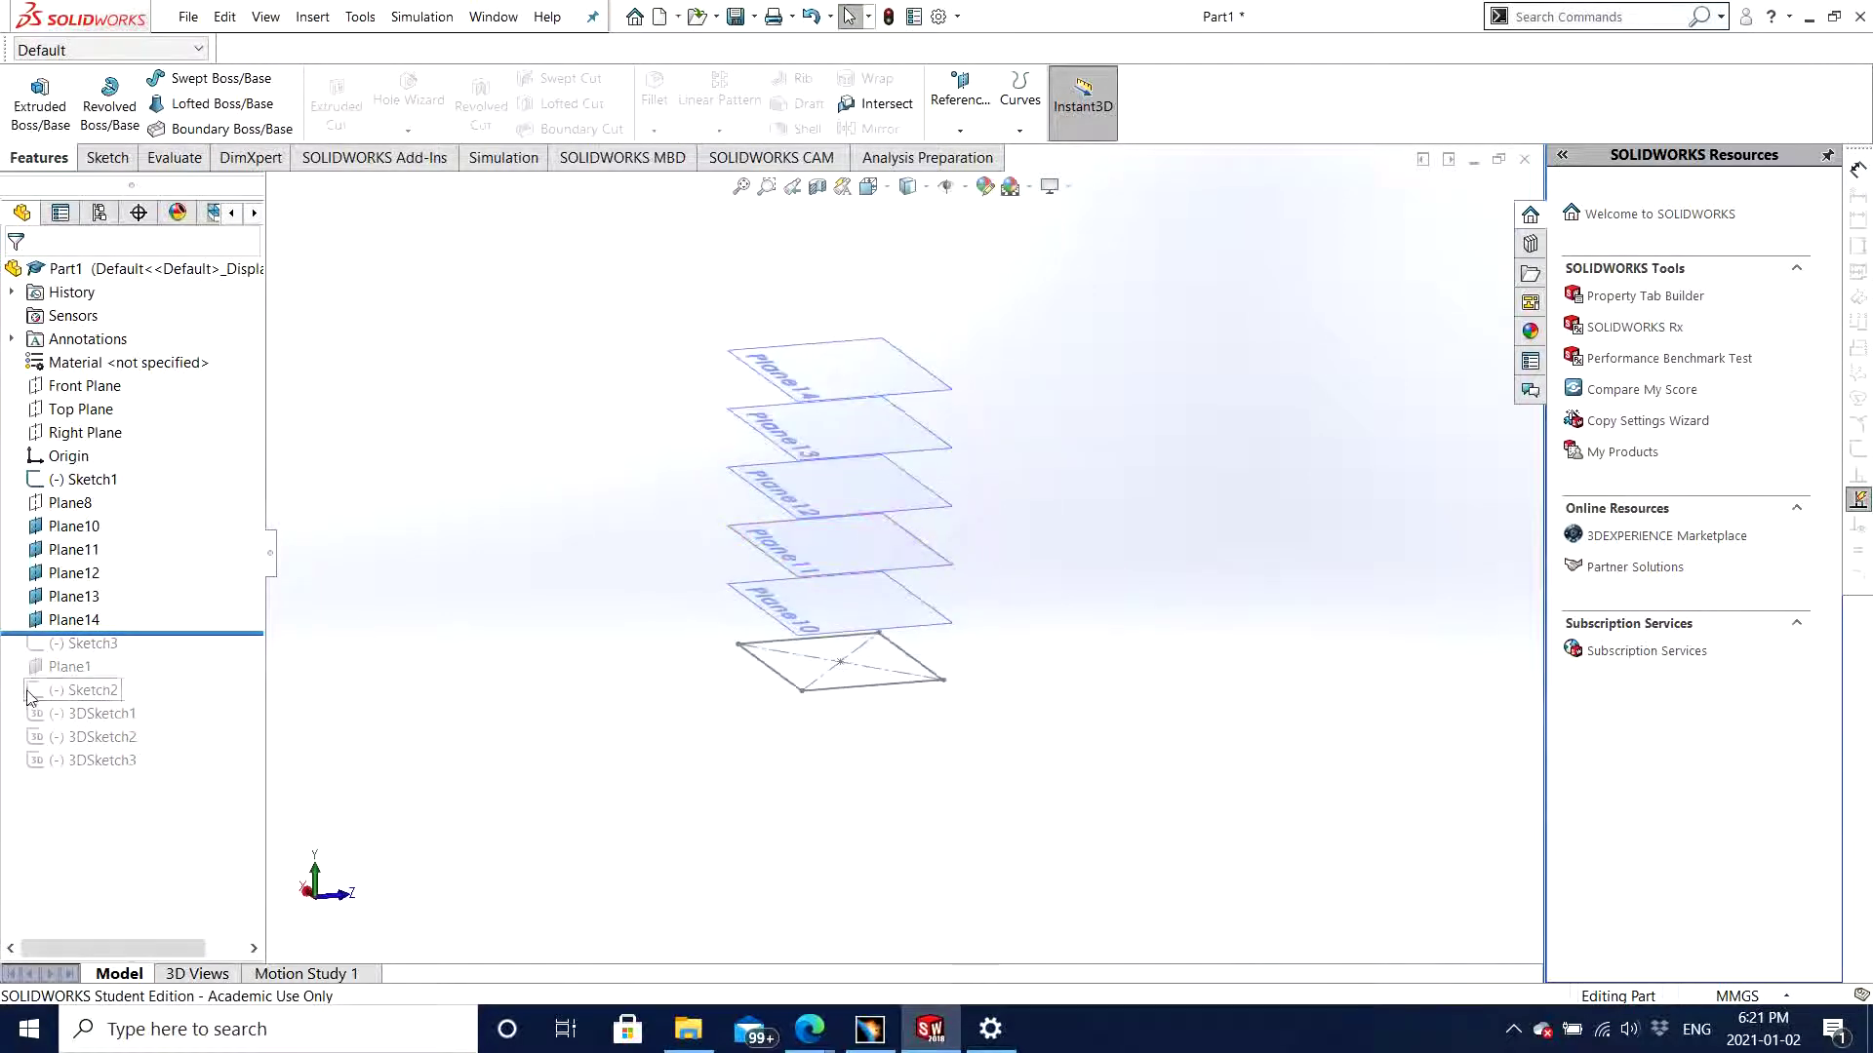
Step: Undo the creation of the five offset planes
{"action": "left_click", "coordinate": [60, 526]}
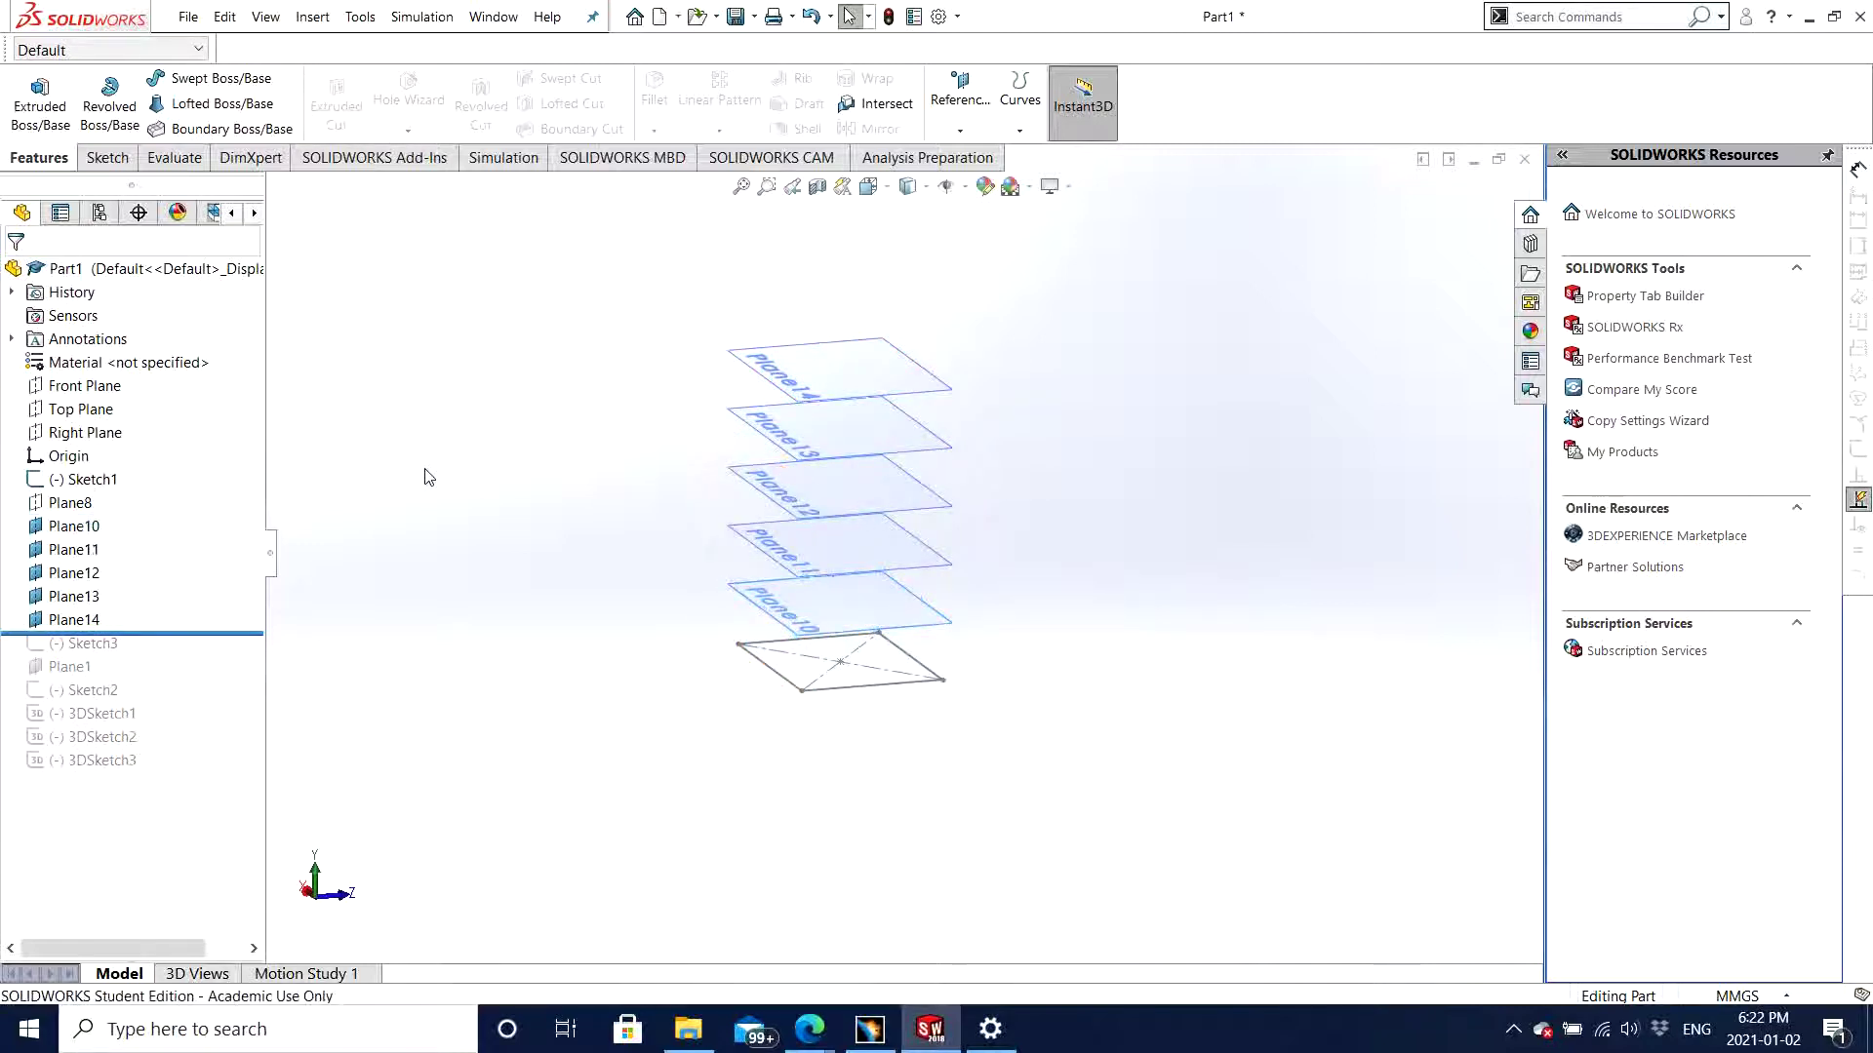
{"action": "key", "text": "ctrl+z"}
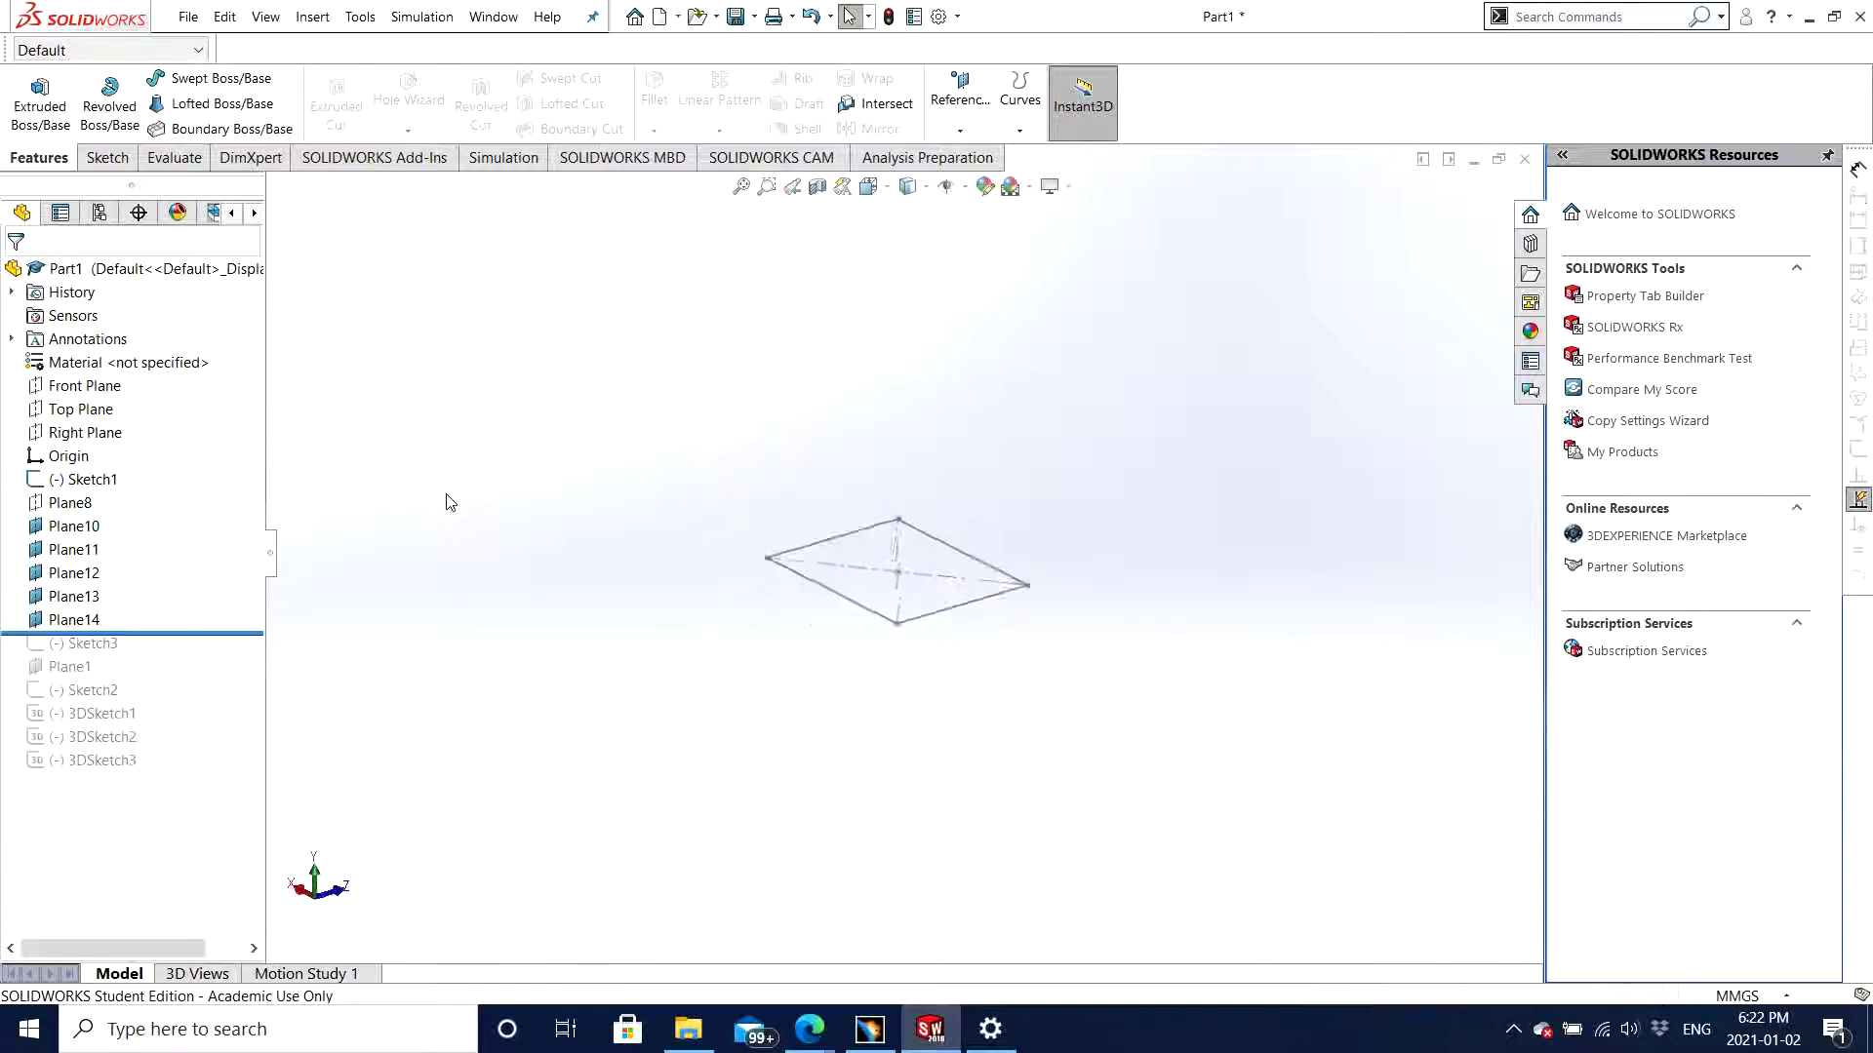
Step: Create a reference plane parallel to the Front Plane through a corner point of the Sketch1 rectangle, and undo it
{"action": "left_click", "coordinate": [959, 98]}
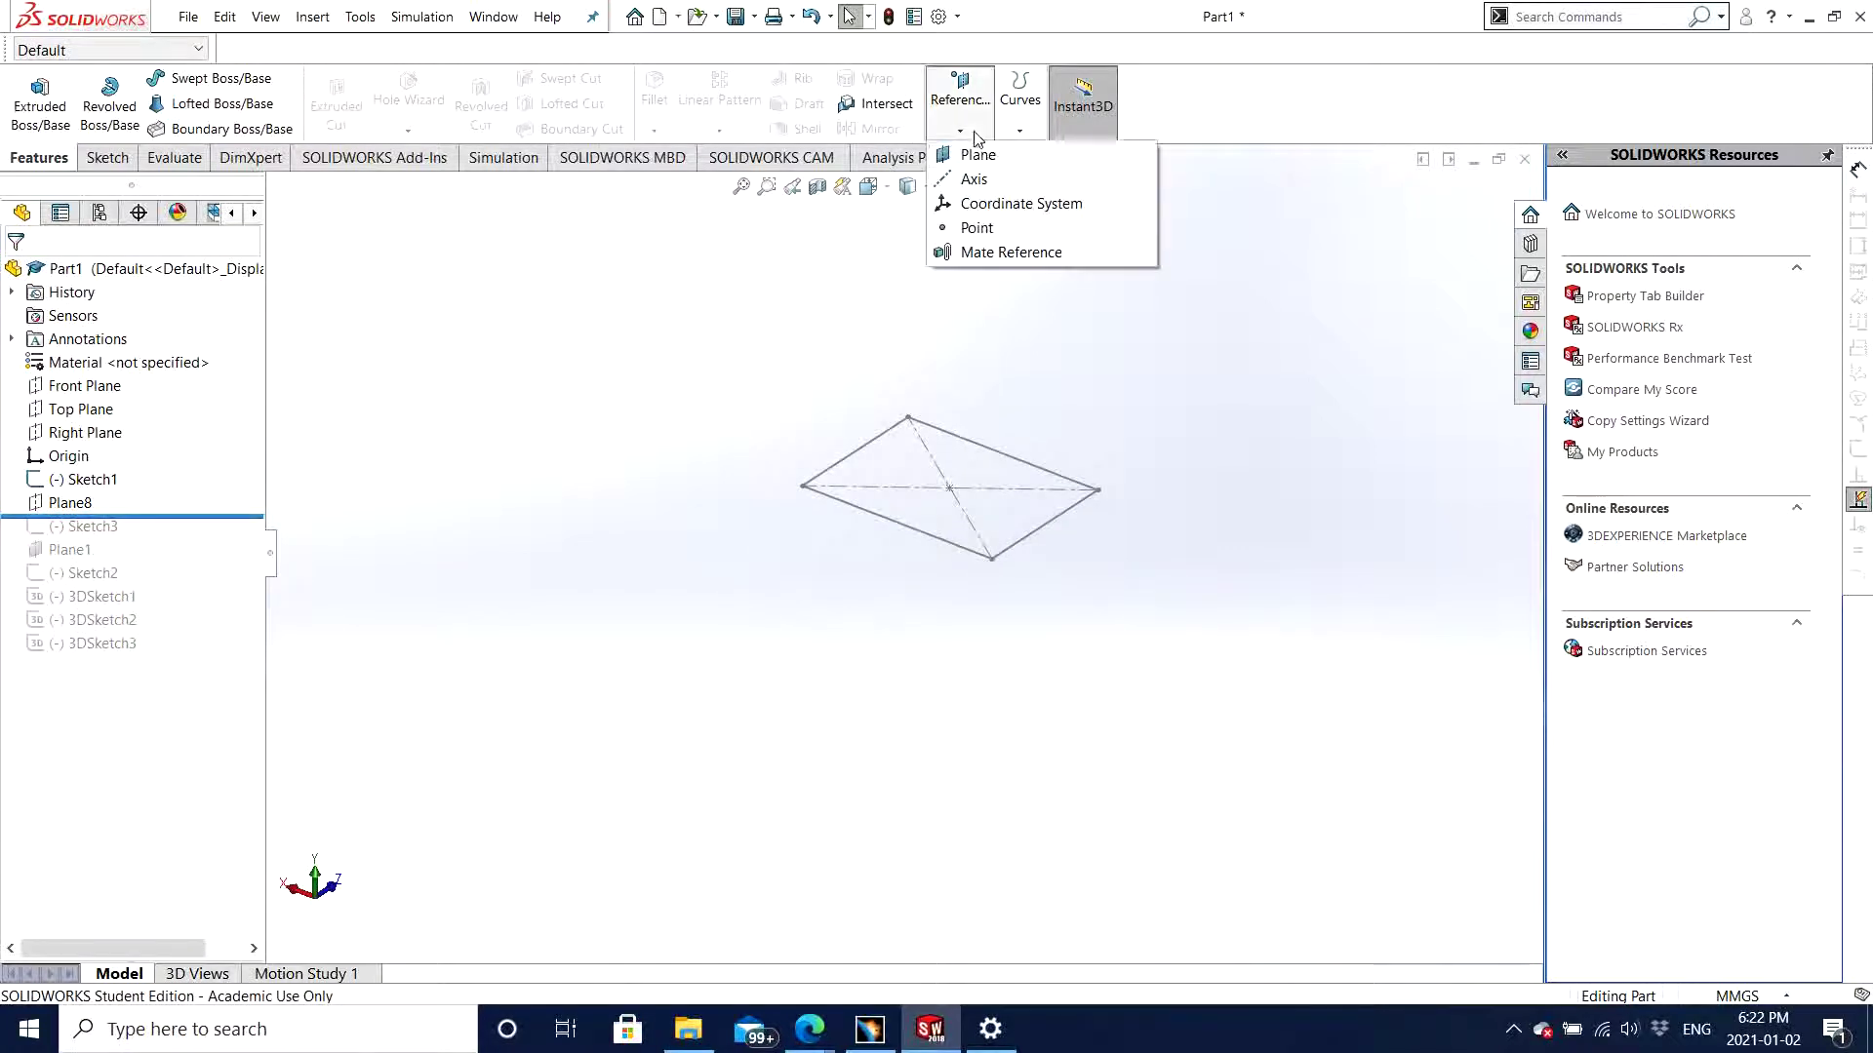
{"action": "left_click", "coordinate": [976, 168]}
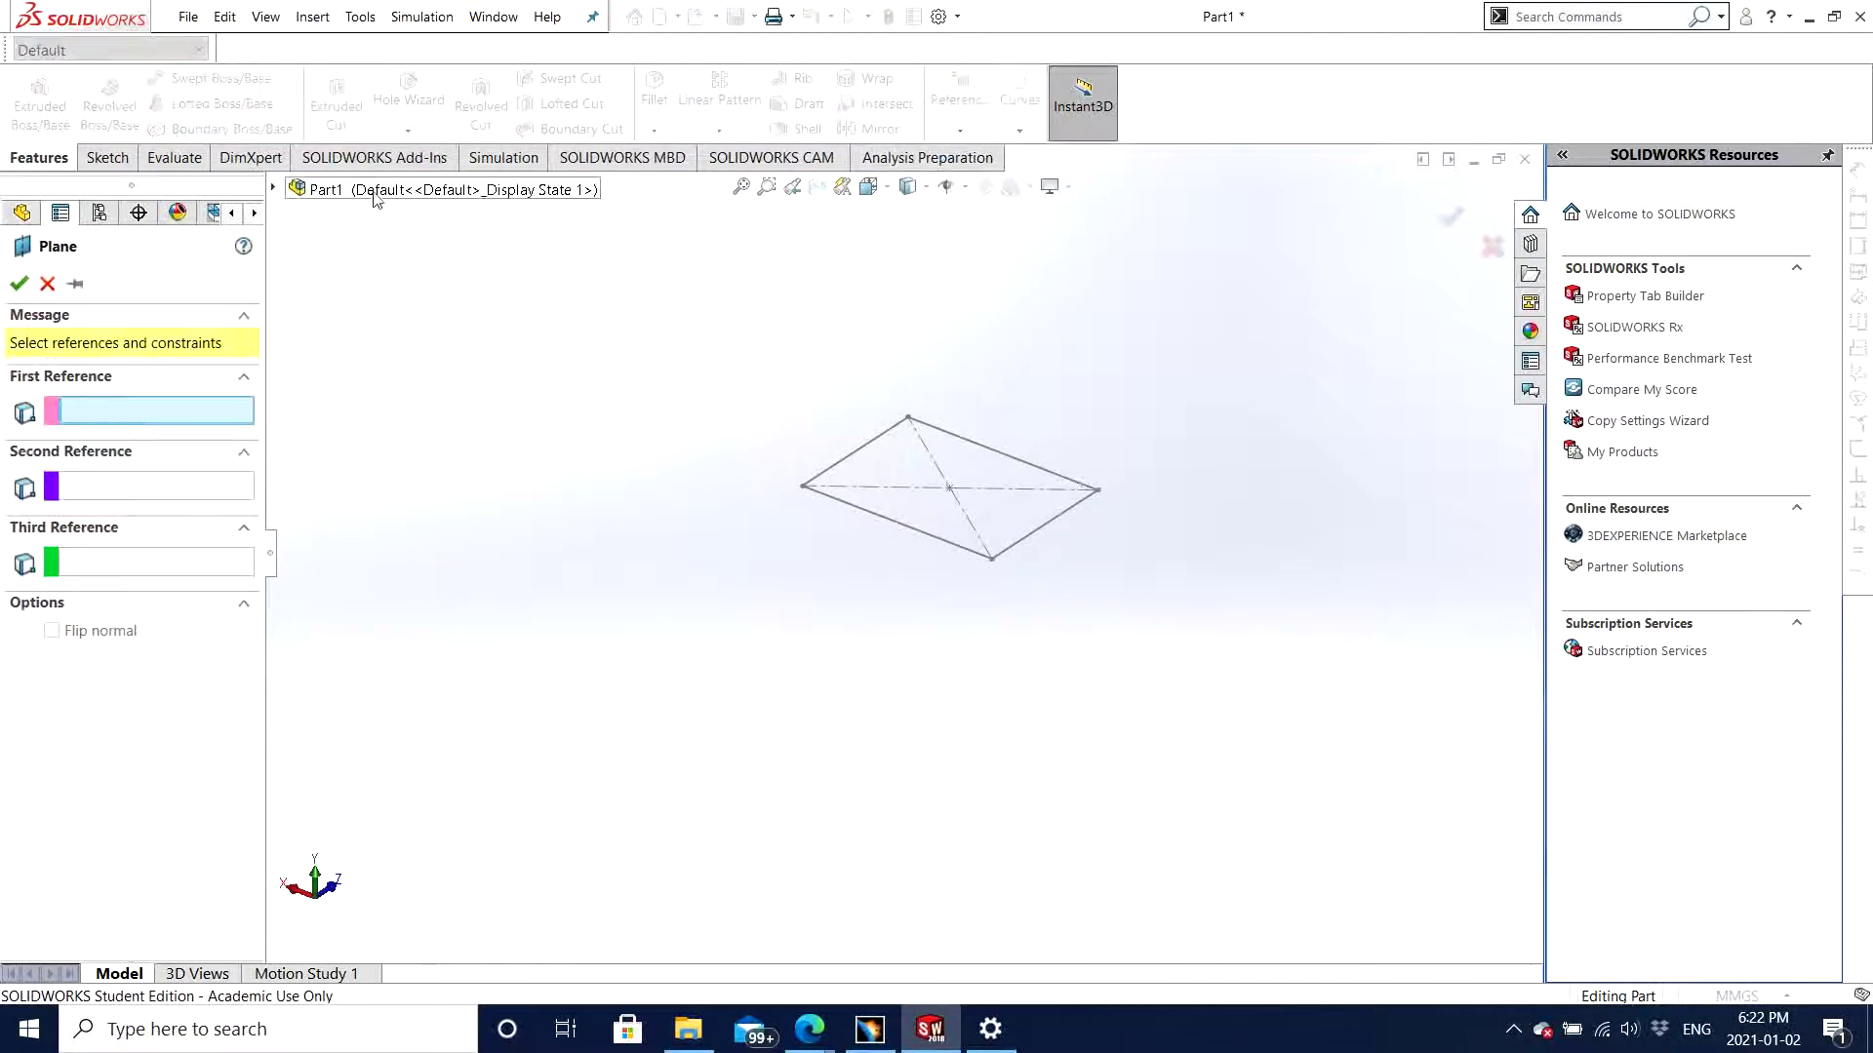
{"action": "left_click", "coordinate": [274, 188]}
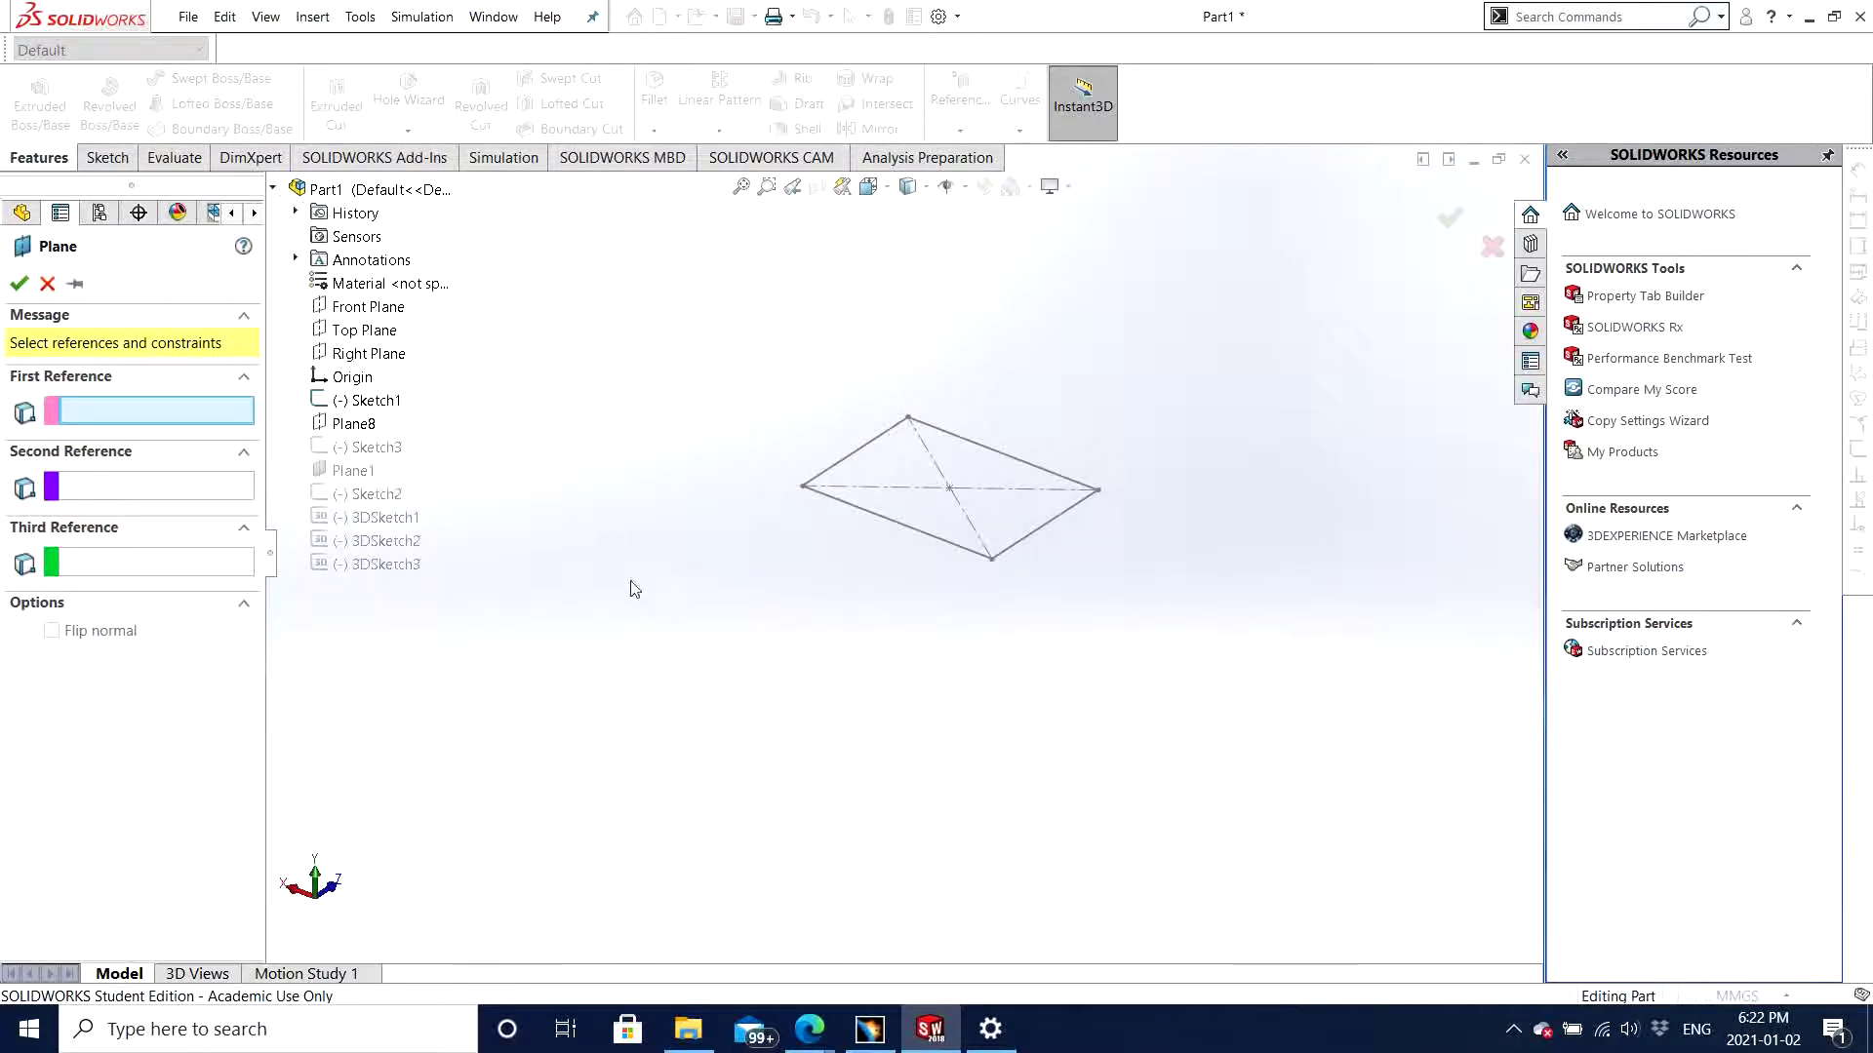
{"action": "middle_click_drag", "start_coordinate": [815, 702], "coordinate": [861, 614]}
{"action": "scroll", "coordinate": [1000, 351], "scroll_direction": "down", "scroll_amount": 2}
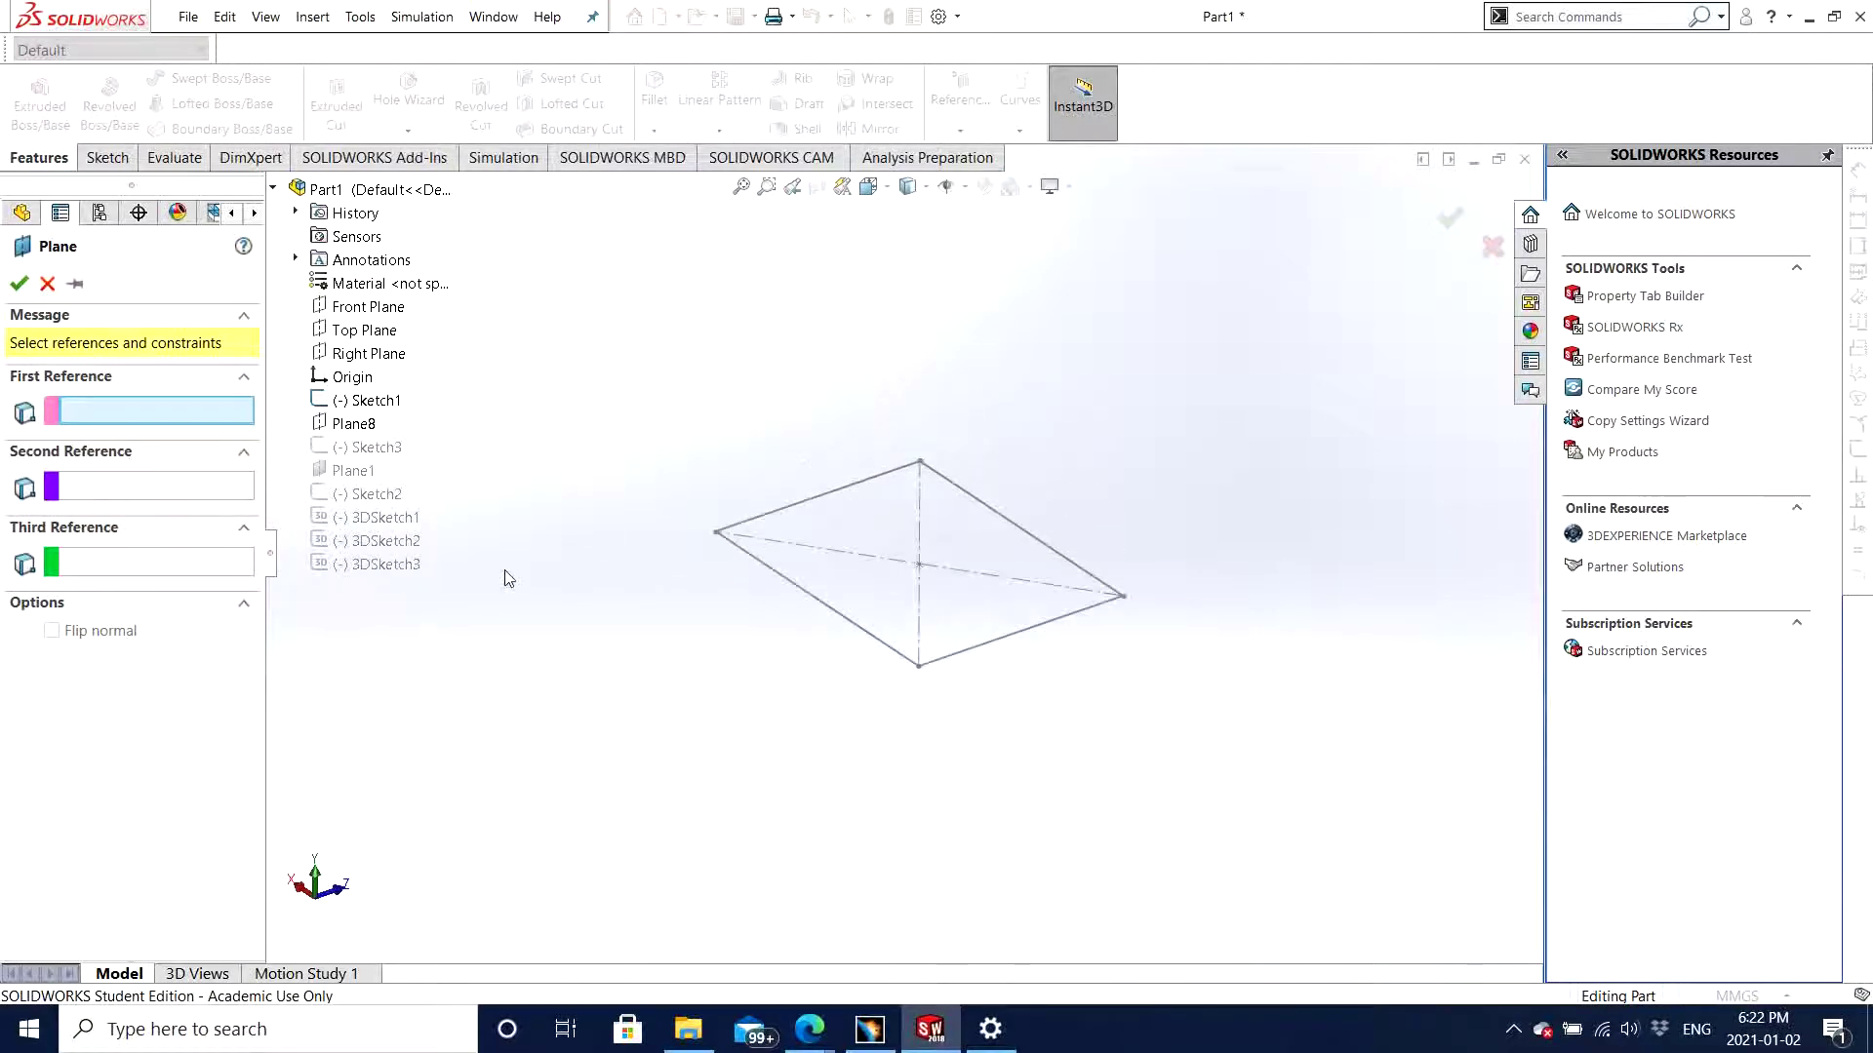
{"action": "left_click", "coordinate": [355, 312]}
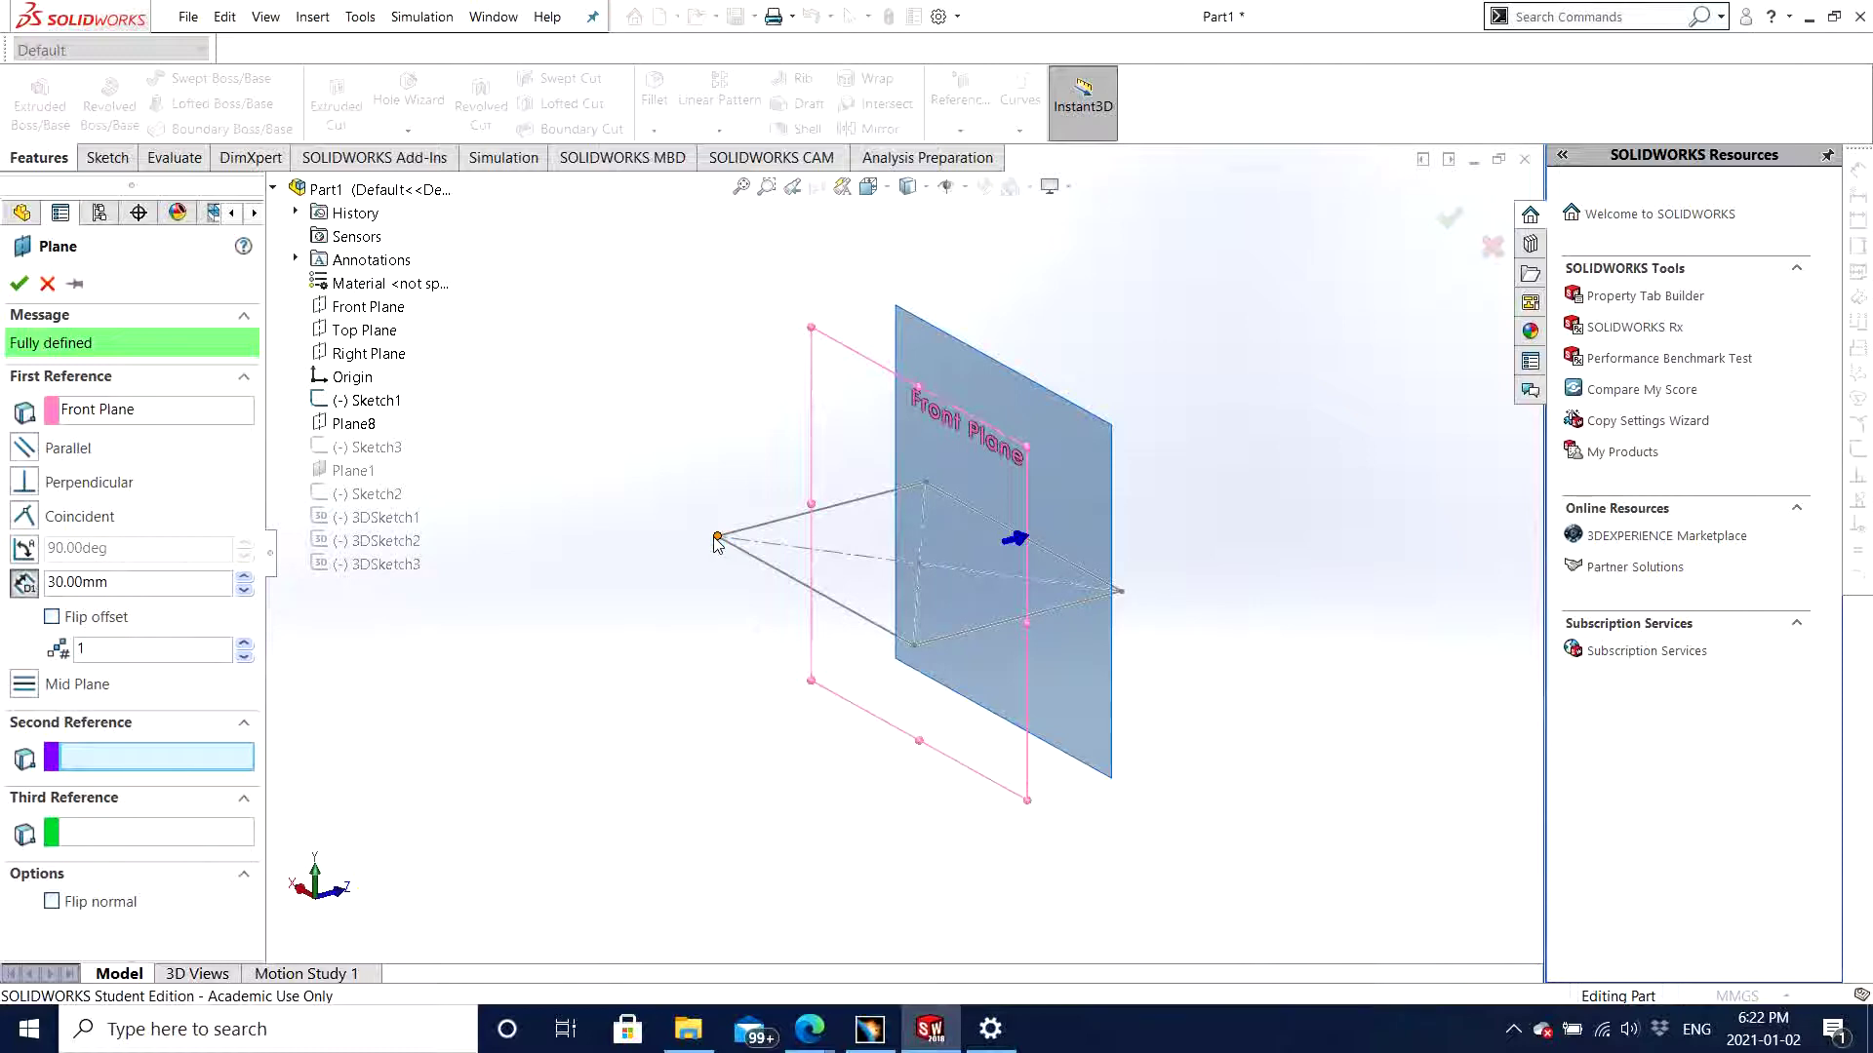
{"action": "mouse_move", "coordinate": [873, 751]}
{"action": "middle_mouse_down"}
{"action": "mouse_move", "coordinate": [803, 740]}
{"action": "mouse_move", "coordinate": [932, 742]}
{"action": "middle_mouse_up"}
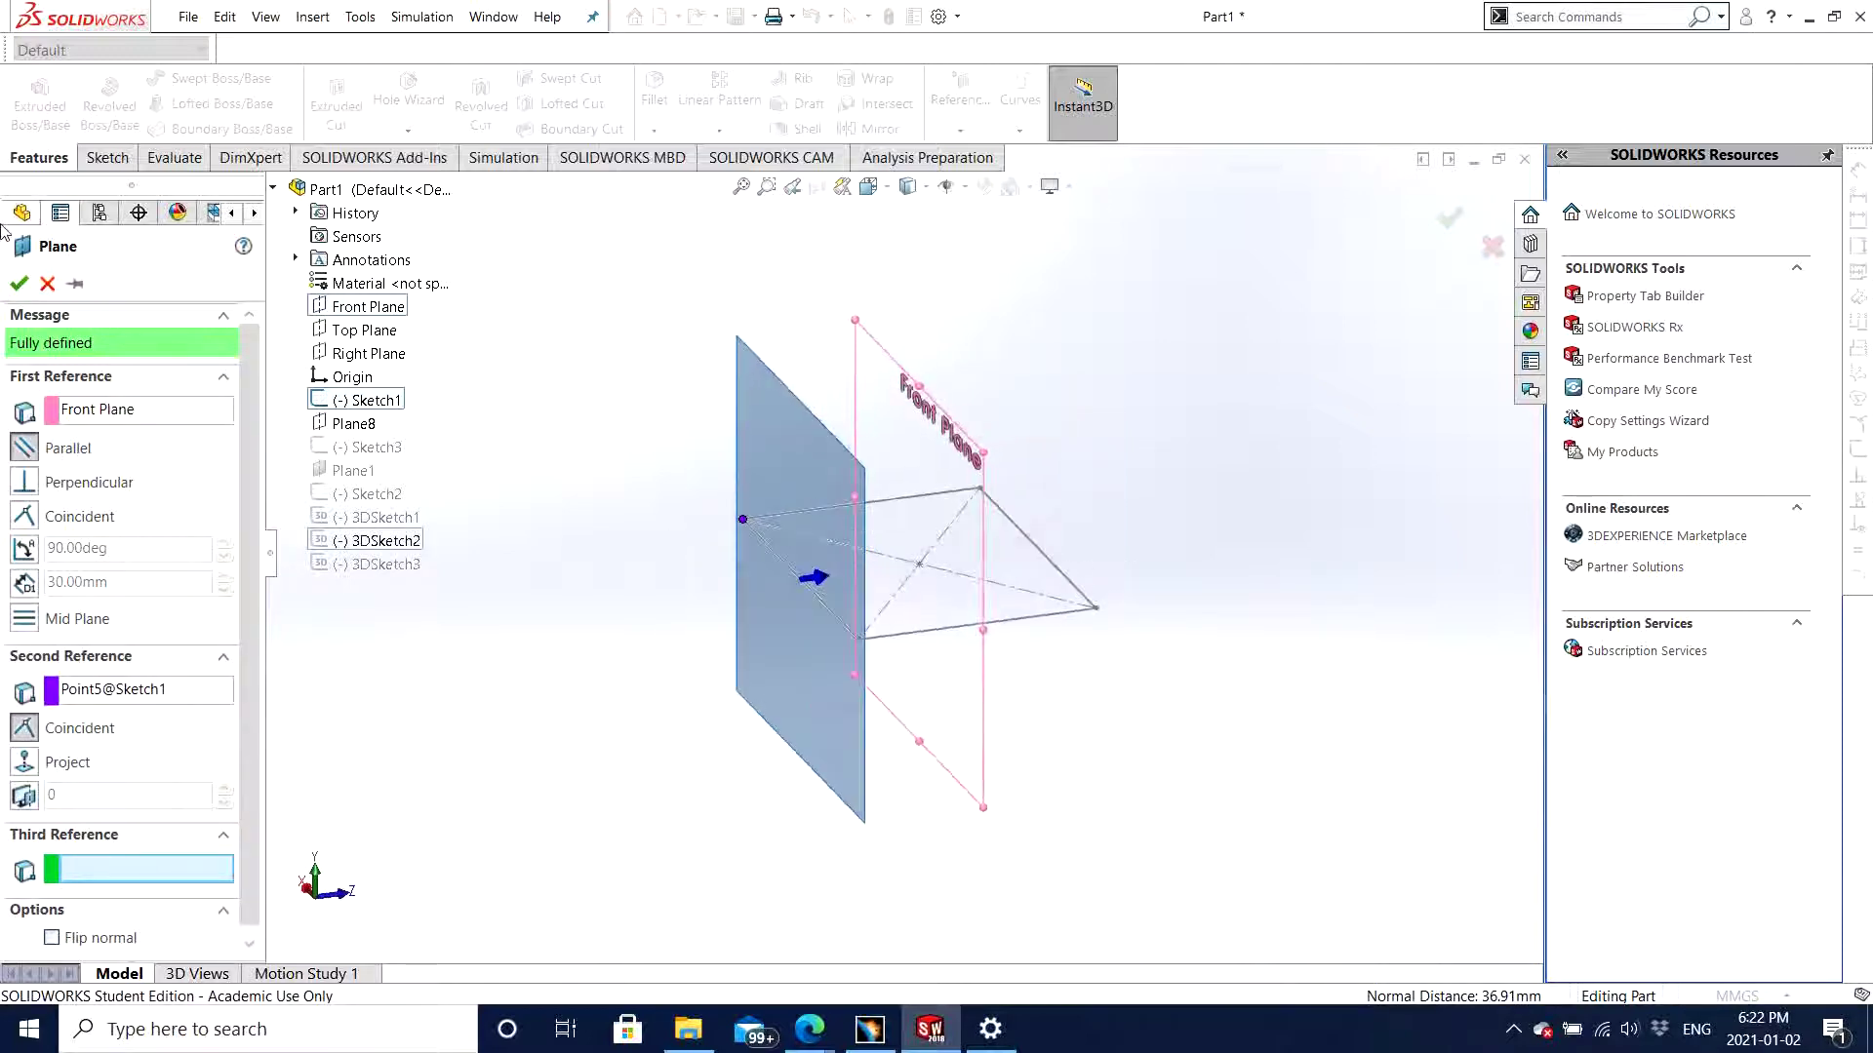
{"action": "key", "text": "Return"}
{"action": "mouse_move", "coordinate": [650, 707]}
{"action": "middle_mouse_down"}
{"action": "mouse_move", "coordinate": [690, 636]}
{"action": "mouse_move", "coordinate": [869, 627]}
{"action": "mouse_move", "coordinate": [839, 525]}
{"action": "mouse_move", "coordinate": [1039, 431]}
{"action": "middle_mouse_up"}
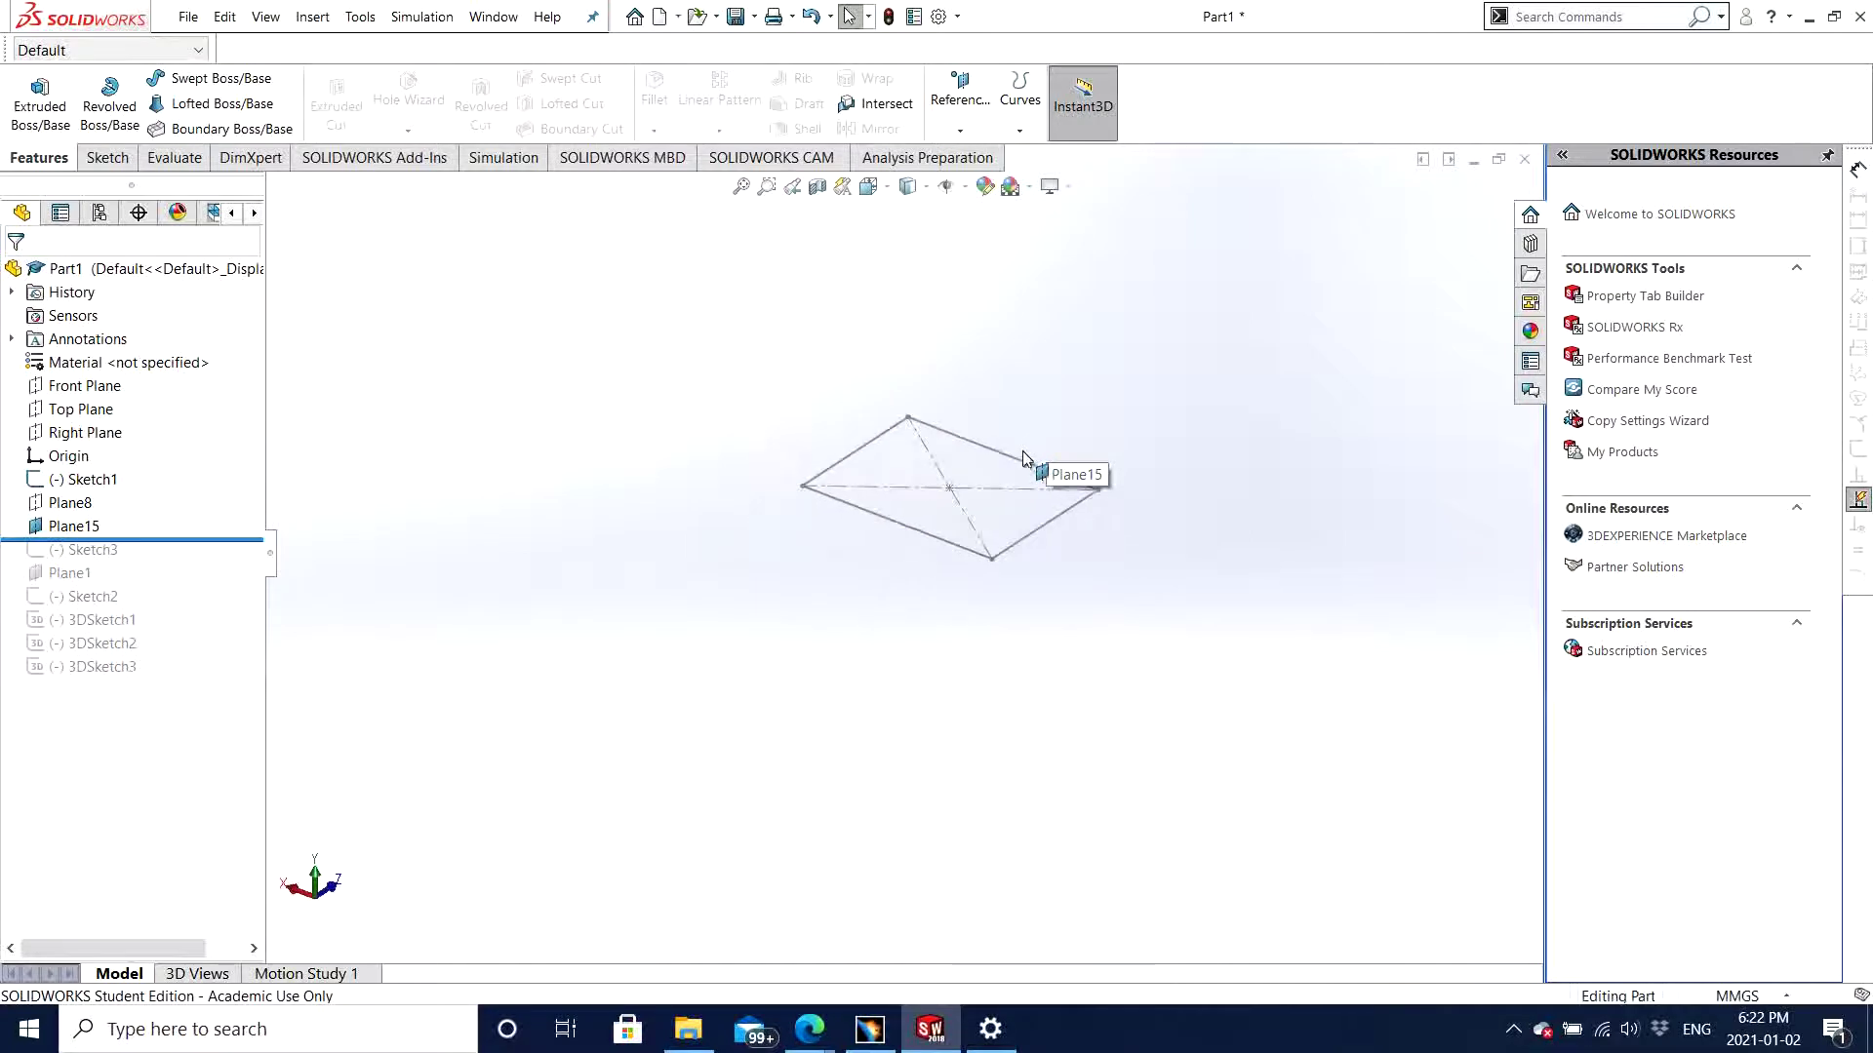
{"action": "key", "text": "ctrl+z"}
Step: Start a new reference plane offset from the Top Plane, toggling the flipped offset direction on and back off
{"action": "left_click", "coordinate": [960, 130]}
{"action": "left_click", "coordinate": [976, 153]}
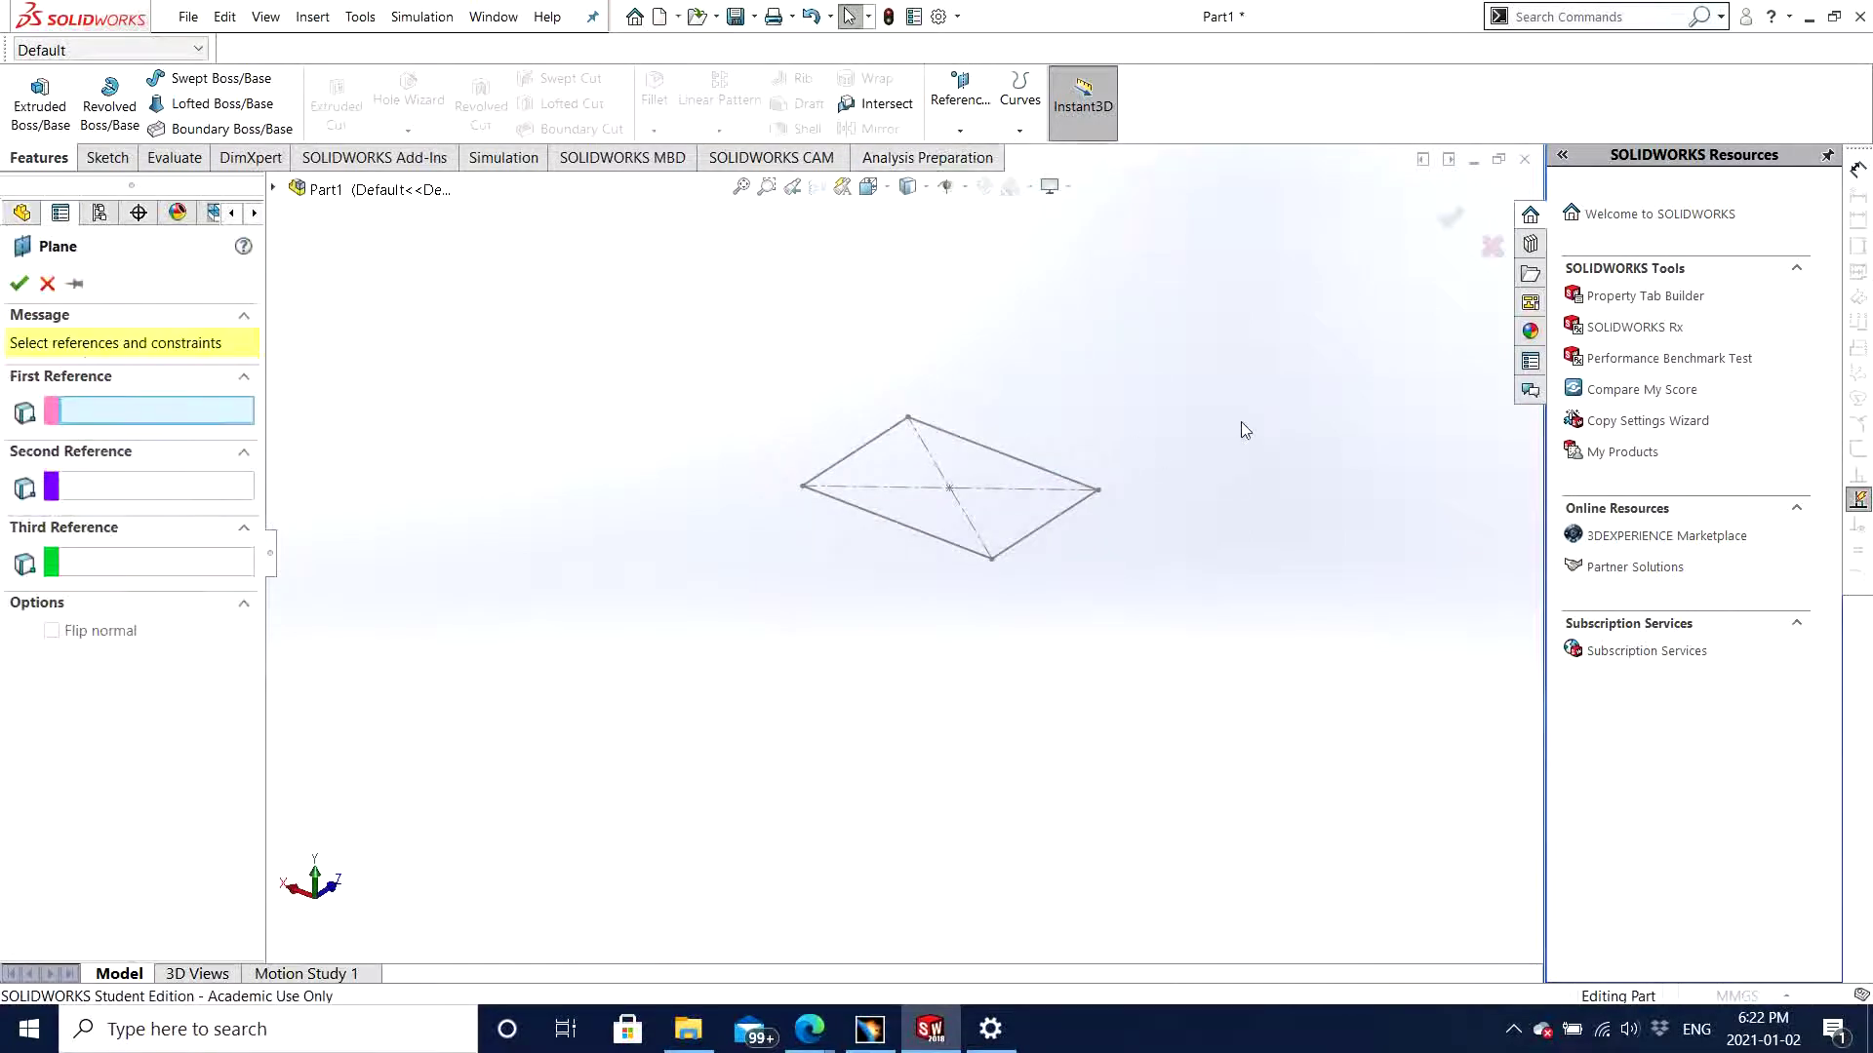
{"action": "left_click", "coordinate": [272, 189]}
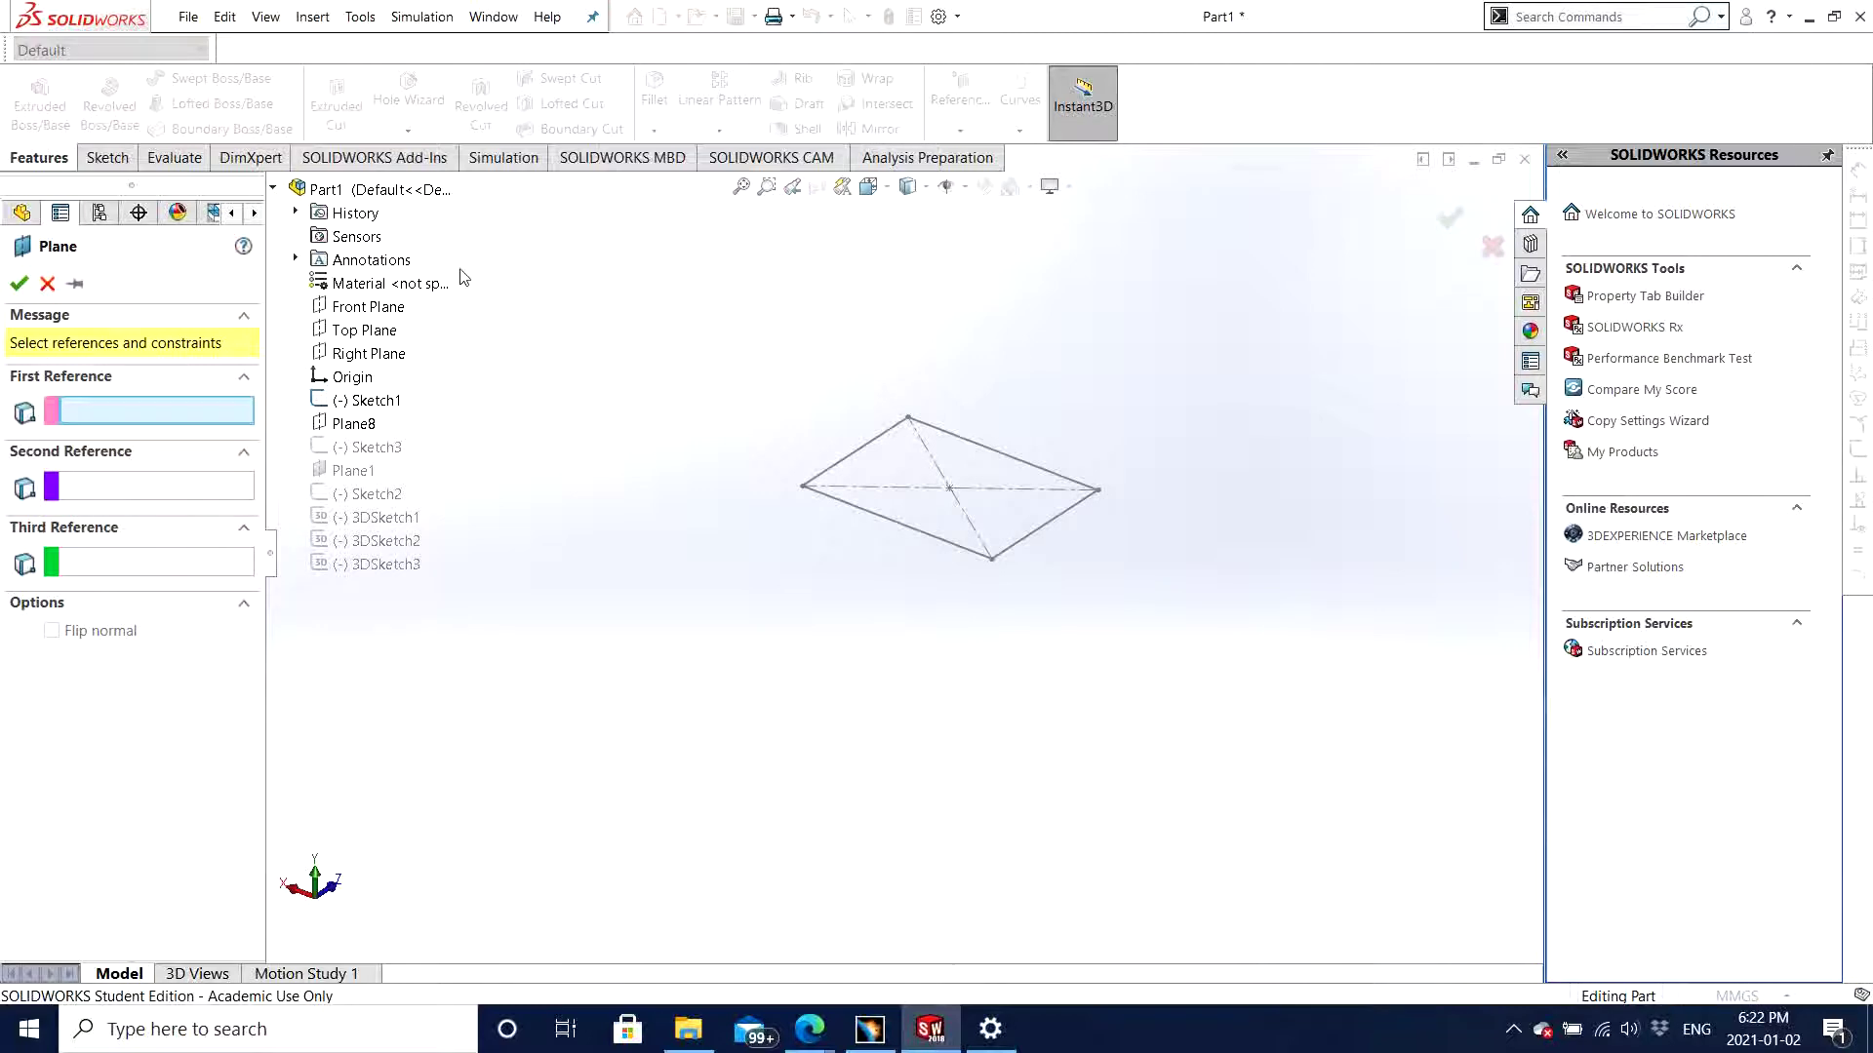
{"action": "left_click", "coordinate": [356, 331]}
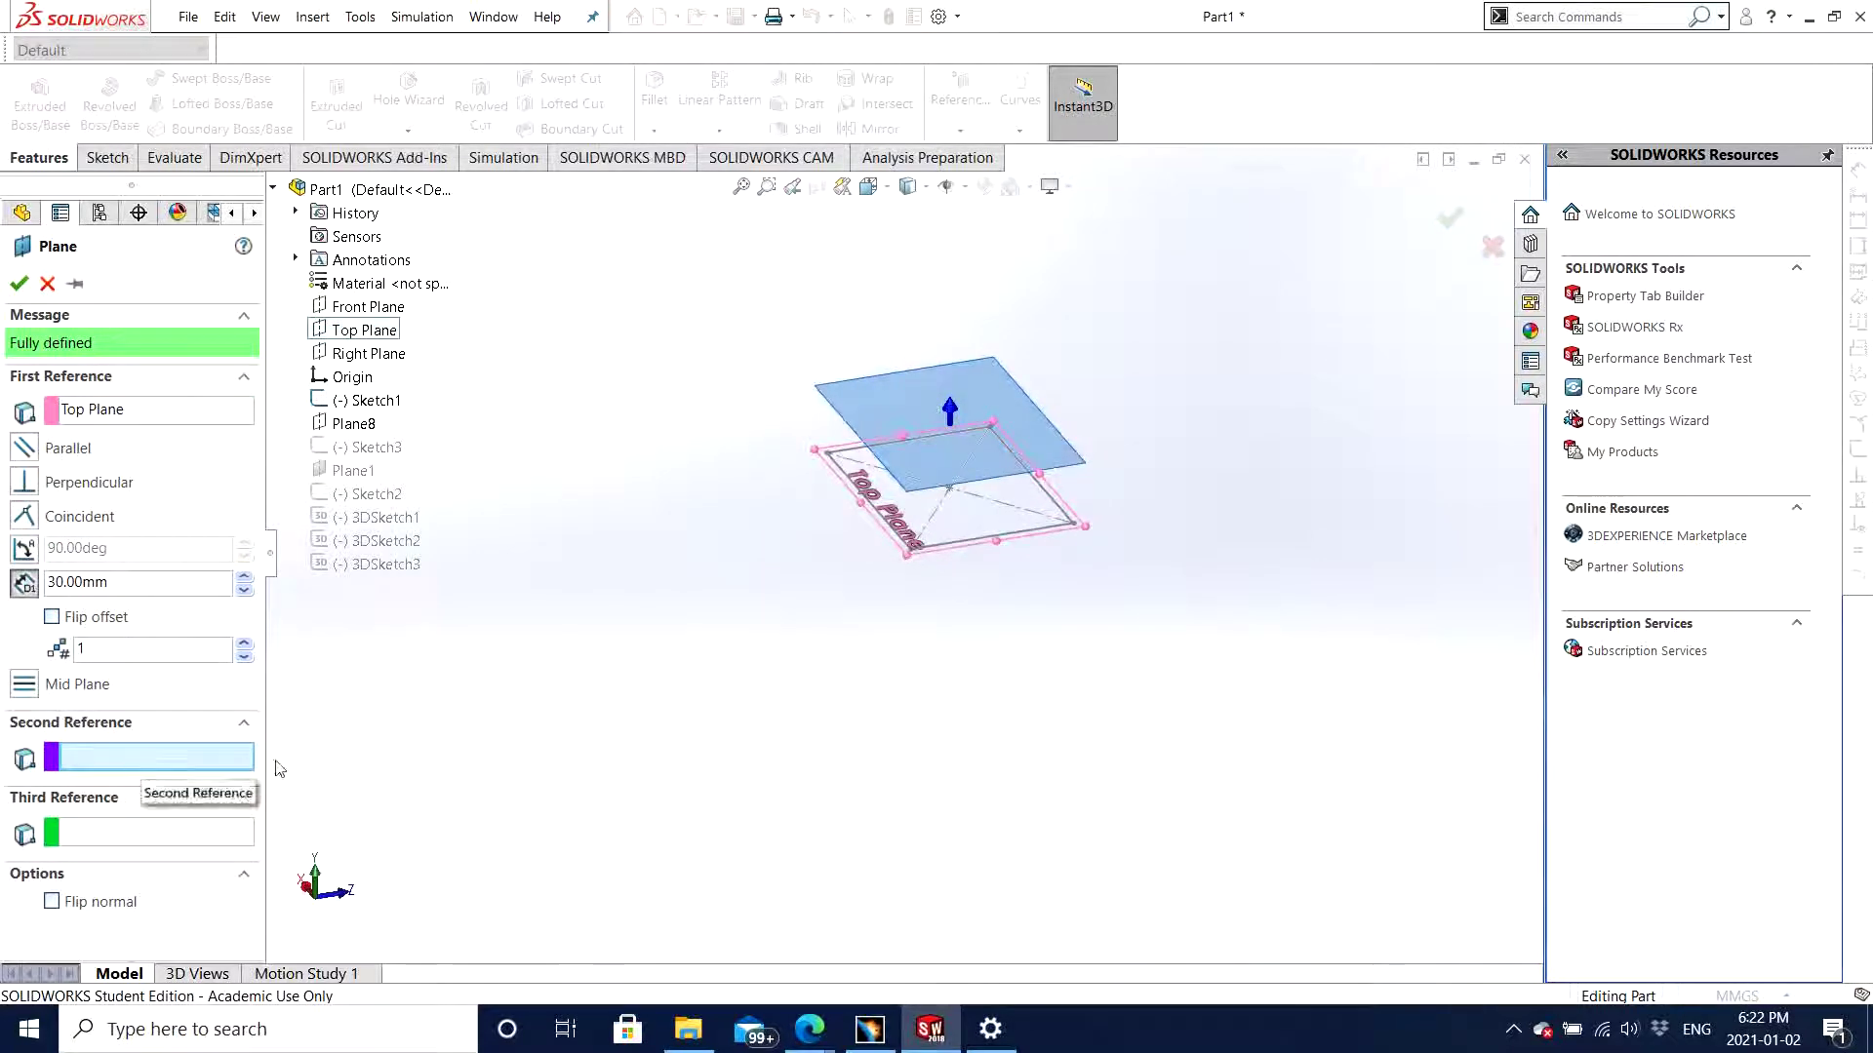
{"action": "middle_click_drag", "start_coordinate": [730, 733], "coordinate": [785, 695]}
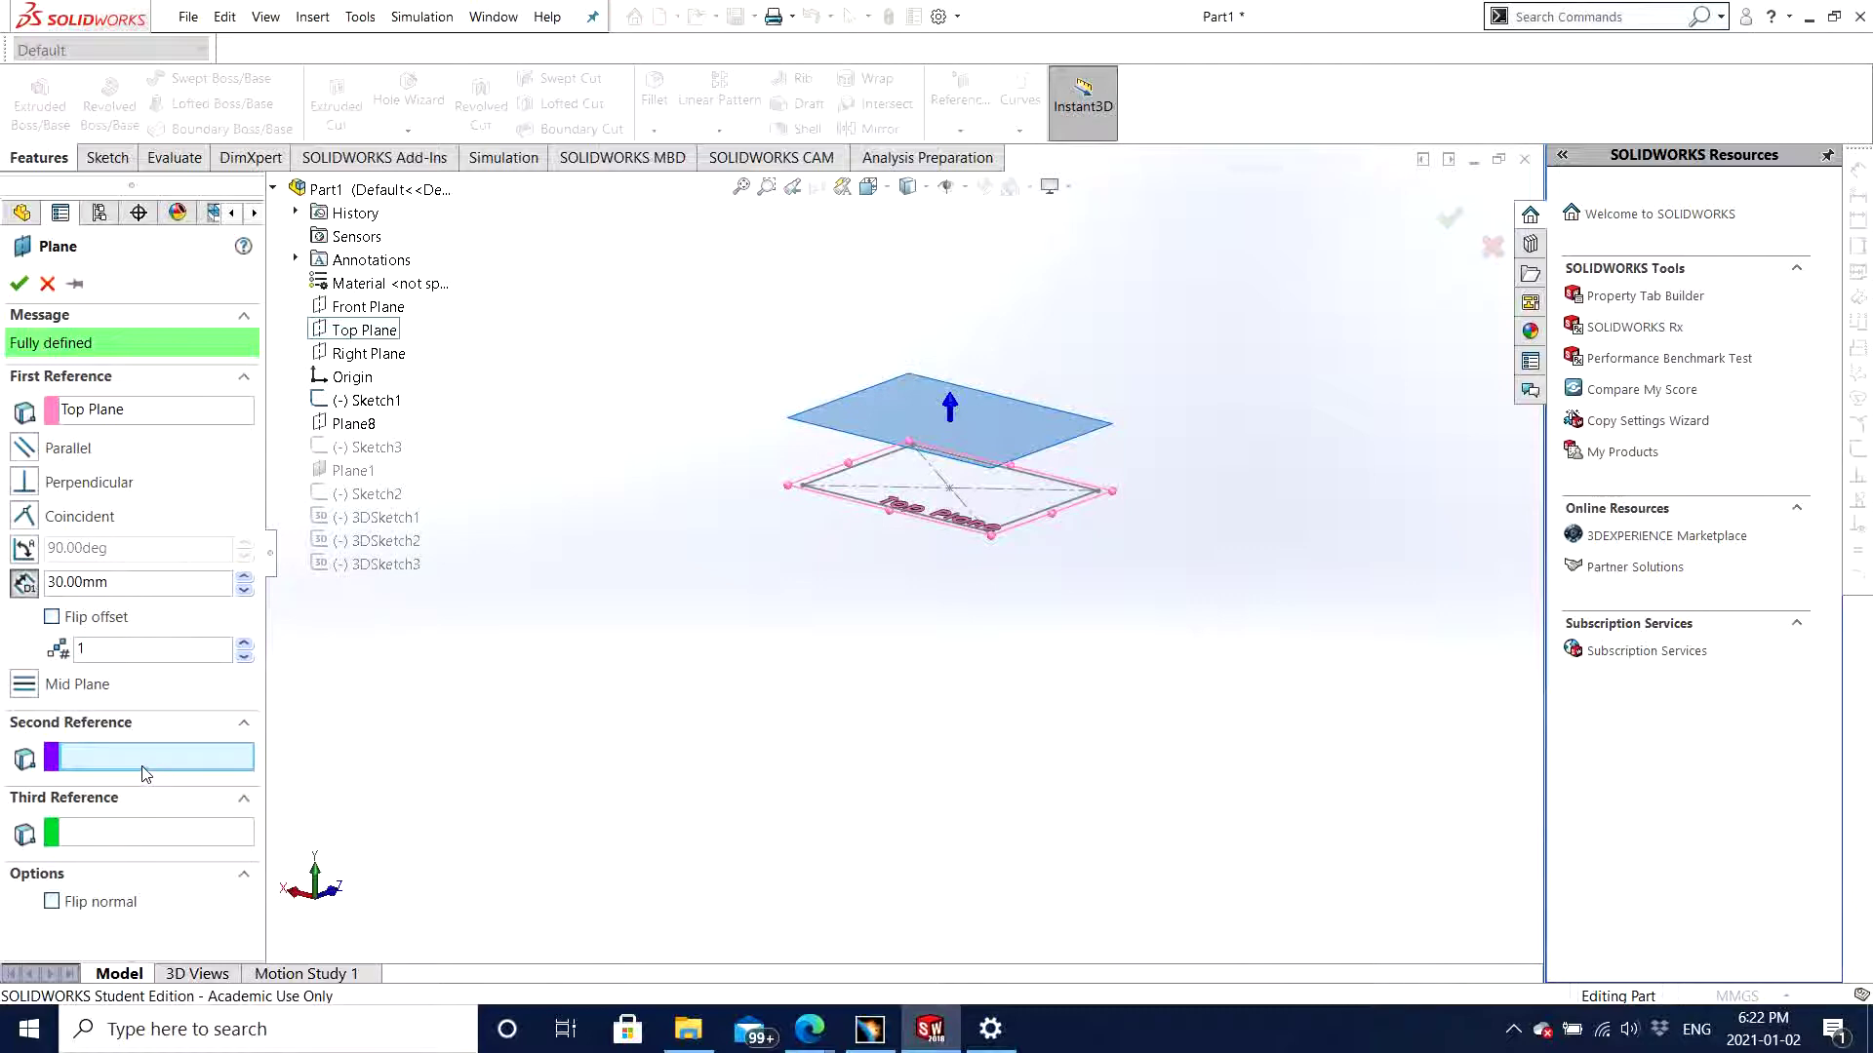
{"action": "middle_click_drag", "start_coordinate": [861, 639], "coordinate": [802, 690]}
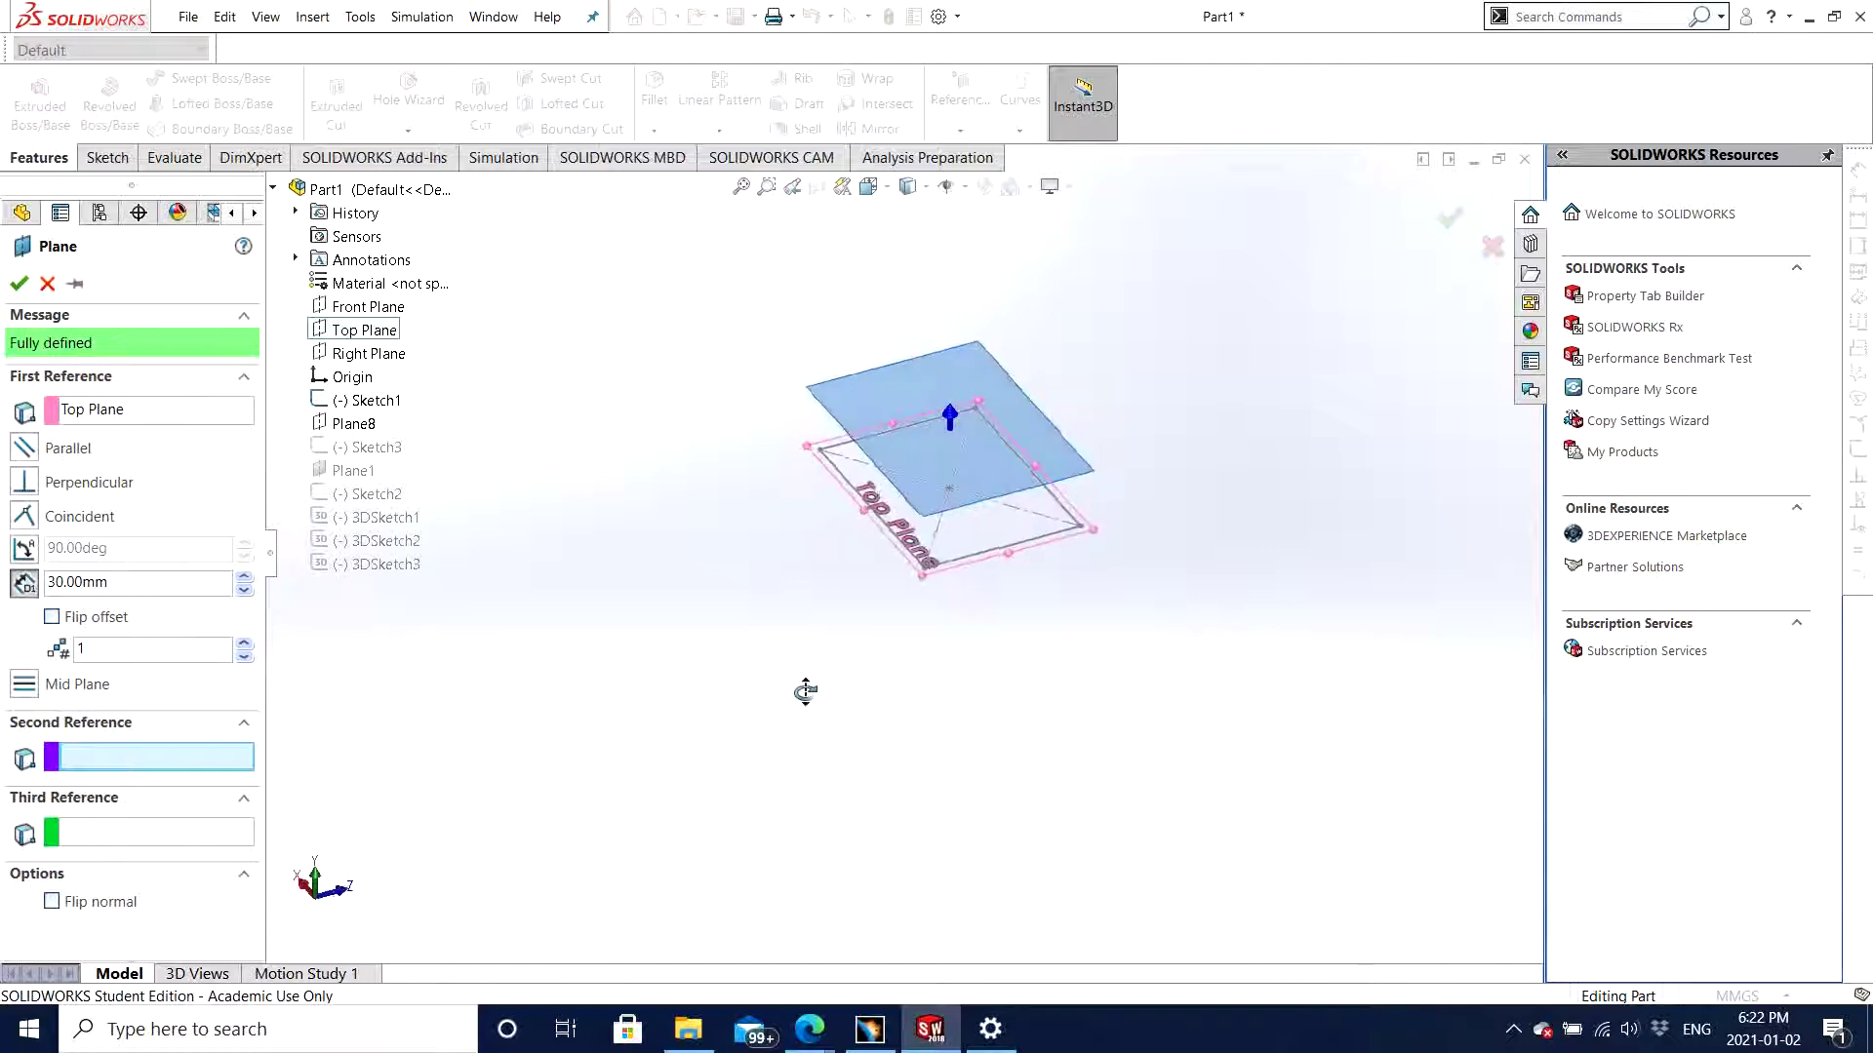
{"action": "left_click", "coordinate": [98, 617]}
{"action": "left_click", "coordinate": [98, 618]}
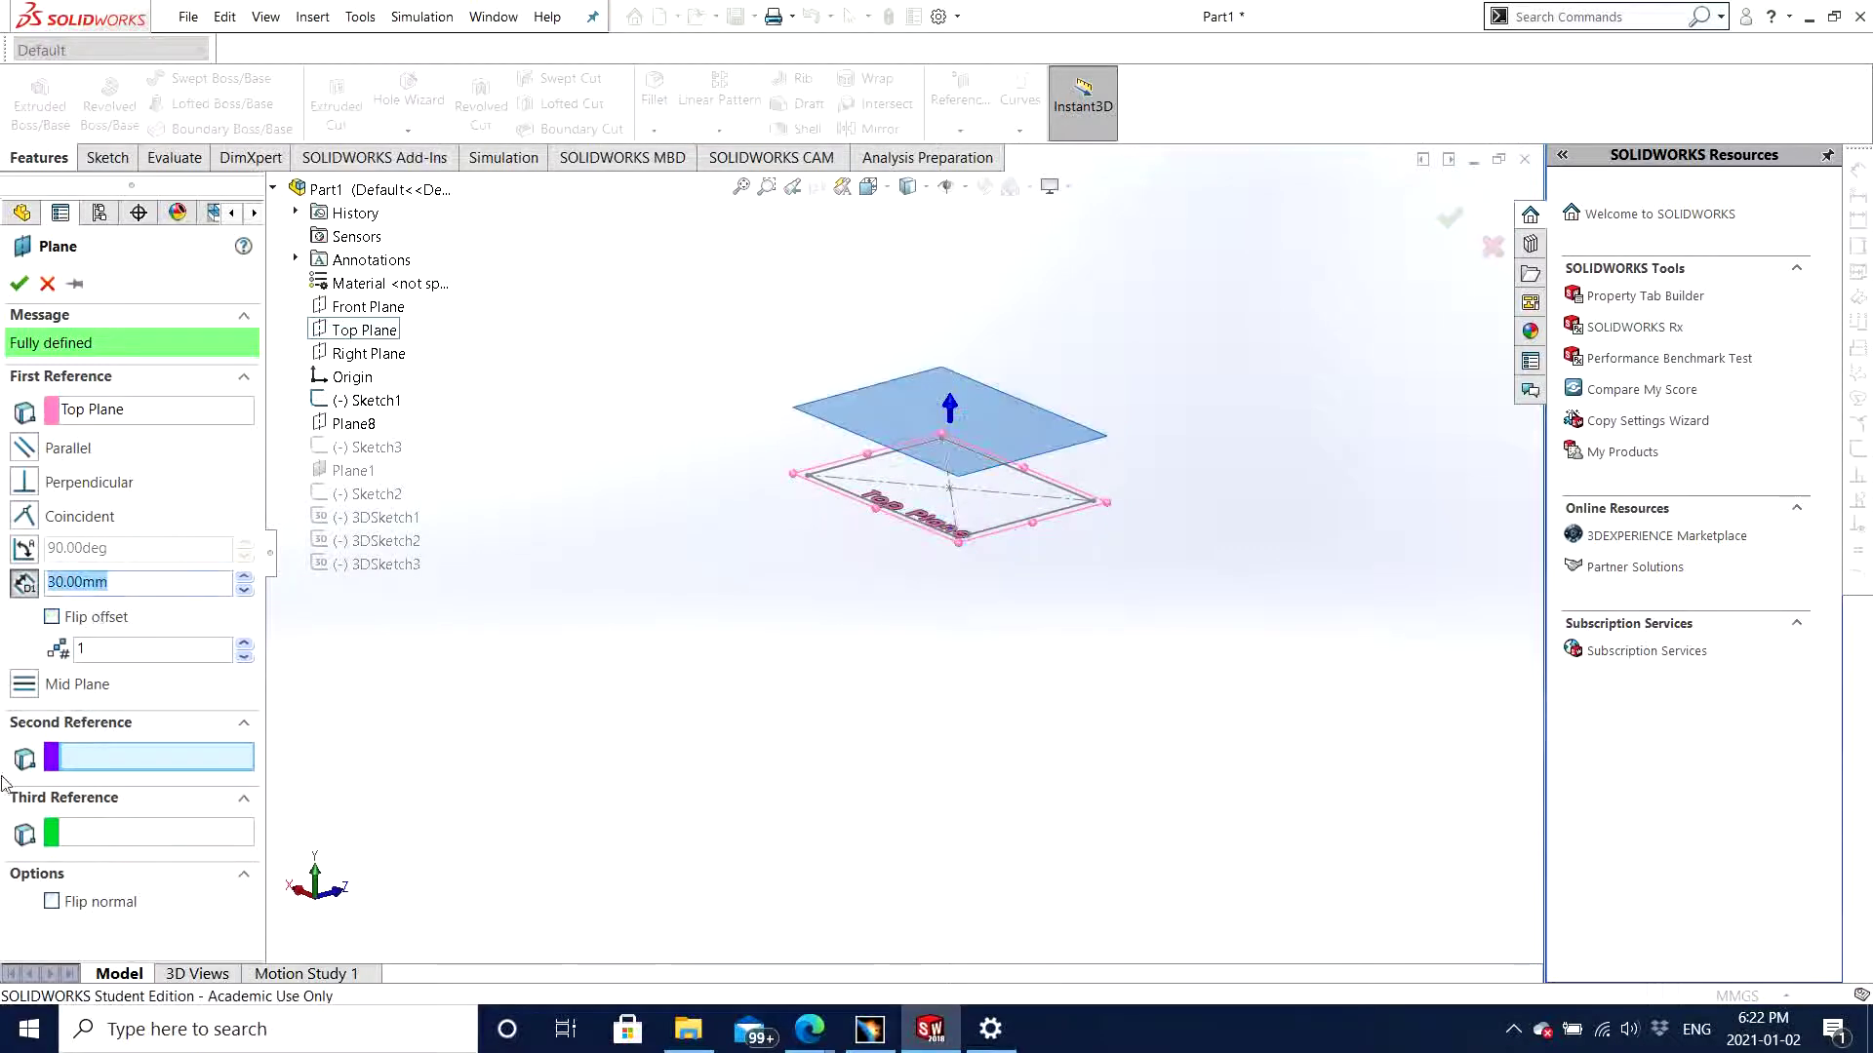
{"action": "middle_click_drag", "start_coordinate": [280, 698], "coordinate": [649, 582]}
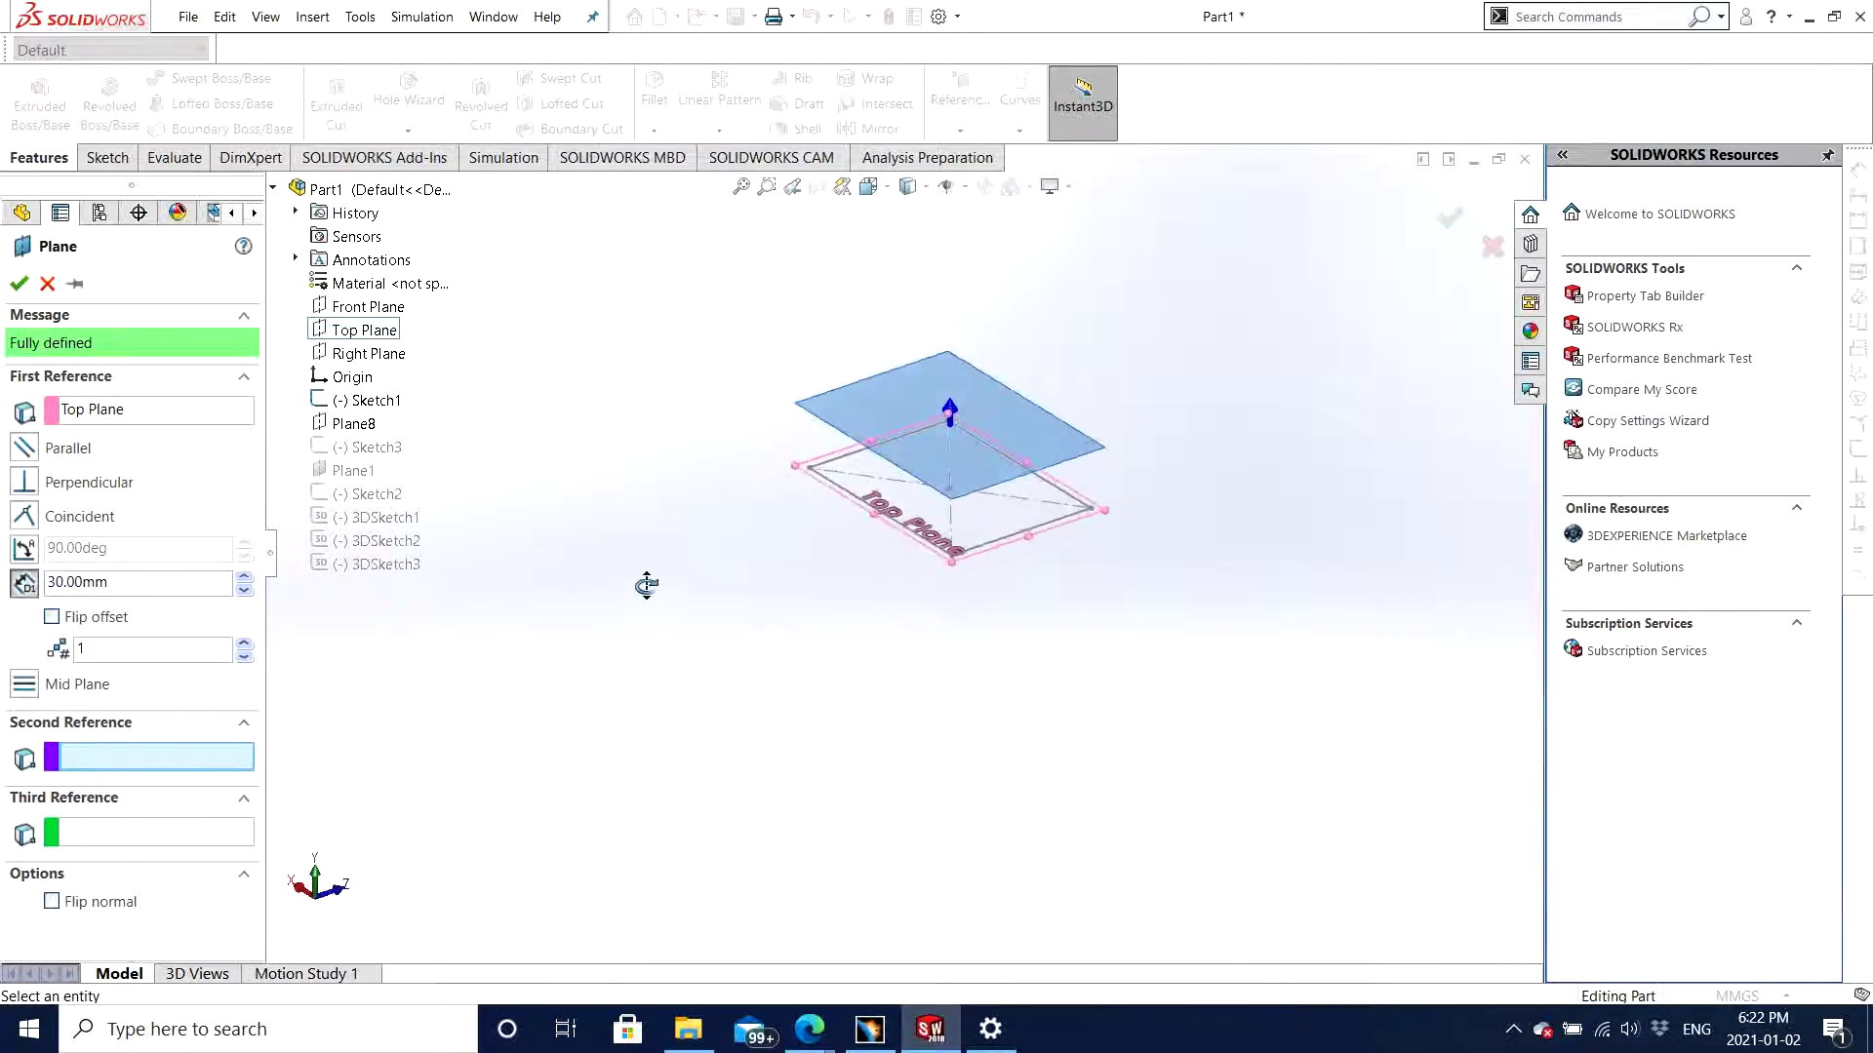
Step: Try the Right Plane and, in its place, the Front Plane as second reference alongside the Top Plane
{"action": "left_click", "coordinate": [369, 354]}
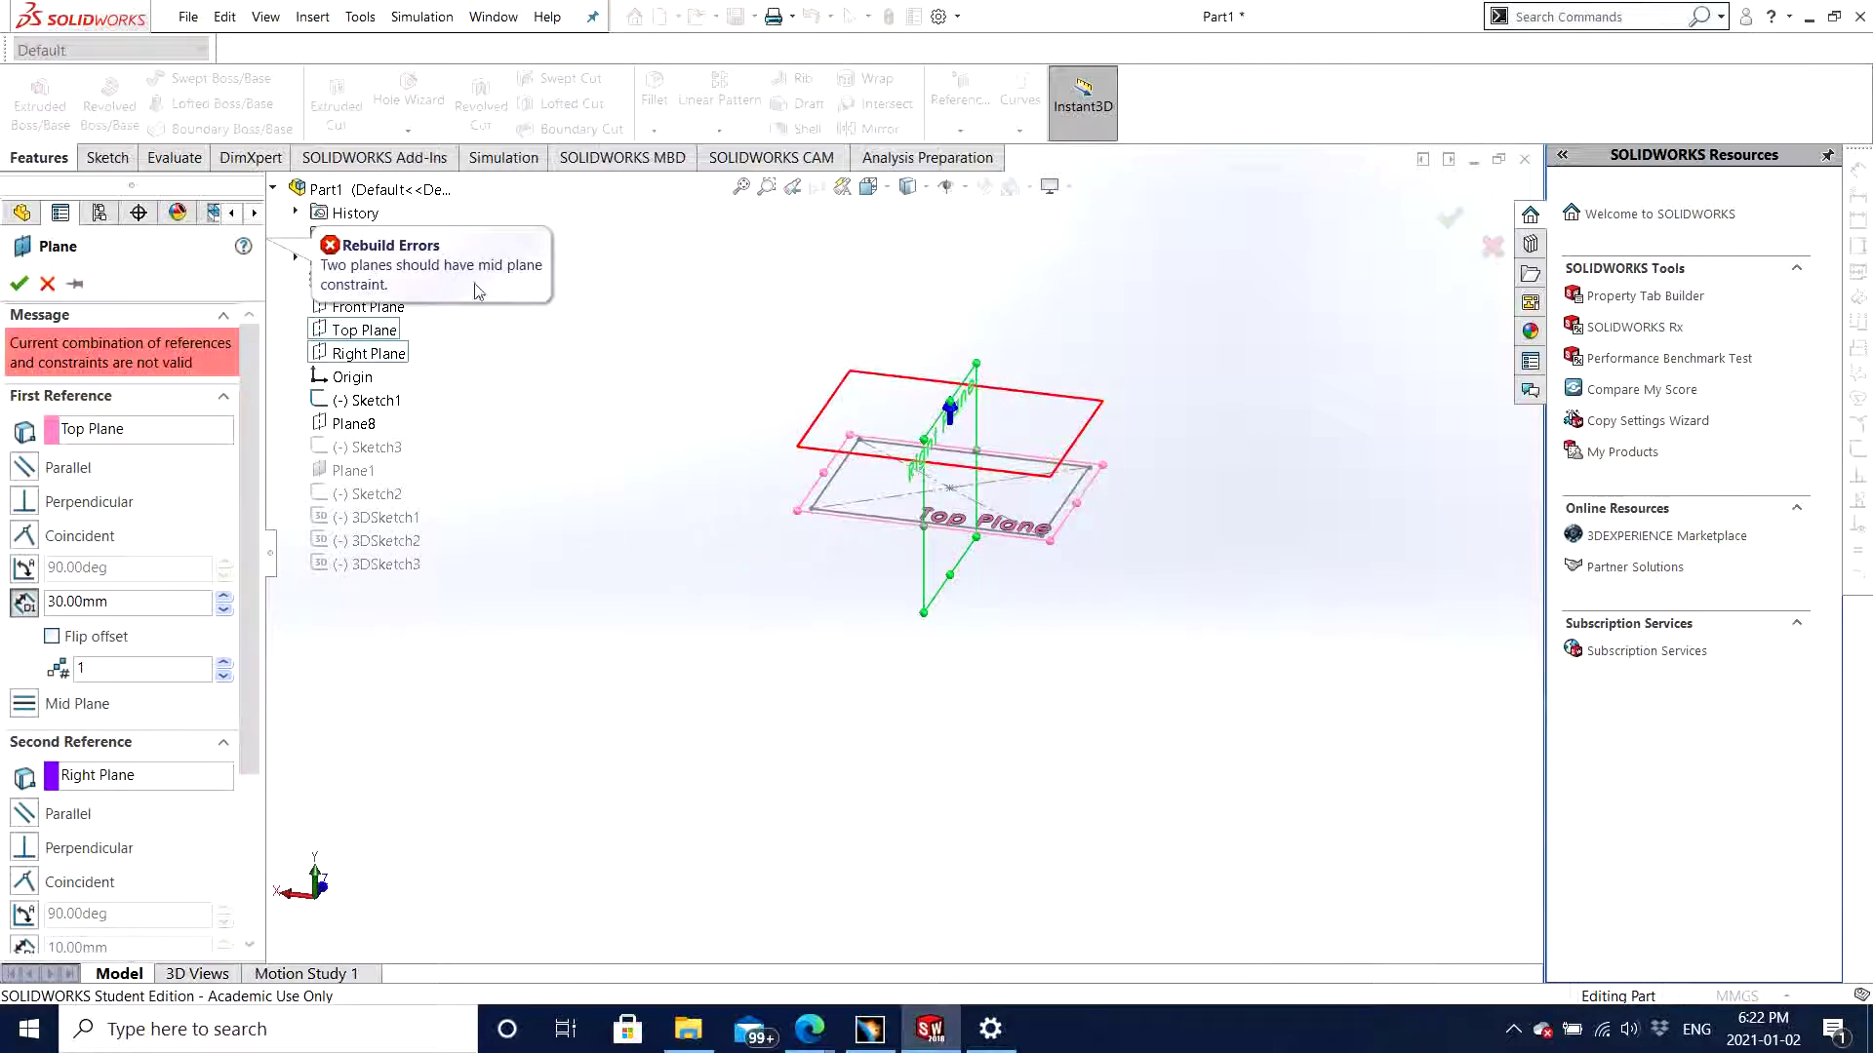
{"action": "middle_click_drag", "start_coordinate": [719, 433], "coordinate": [1008, 406]}
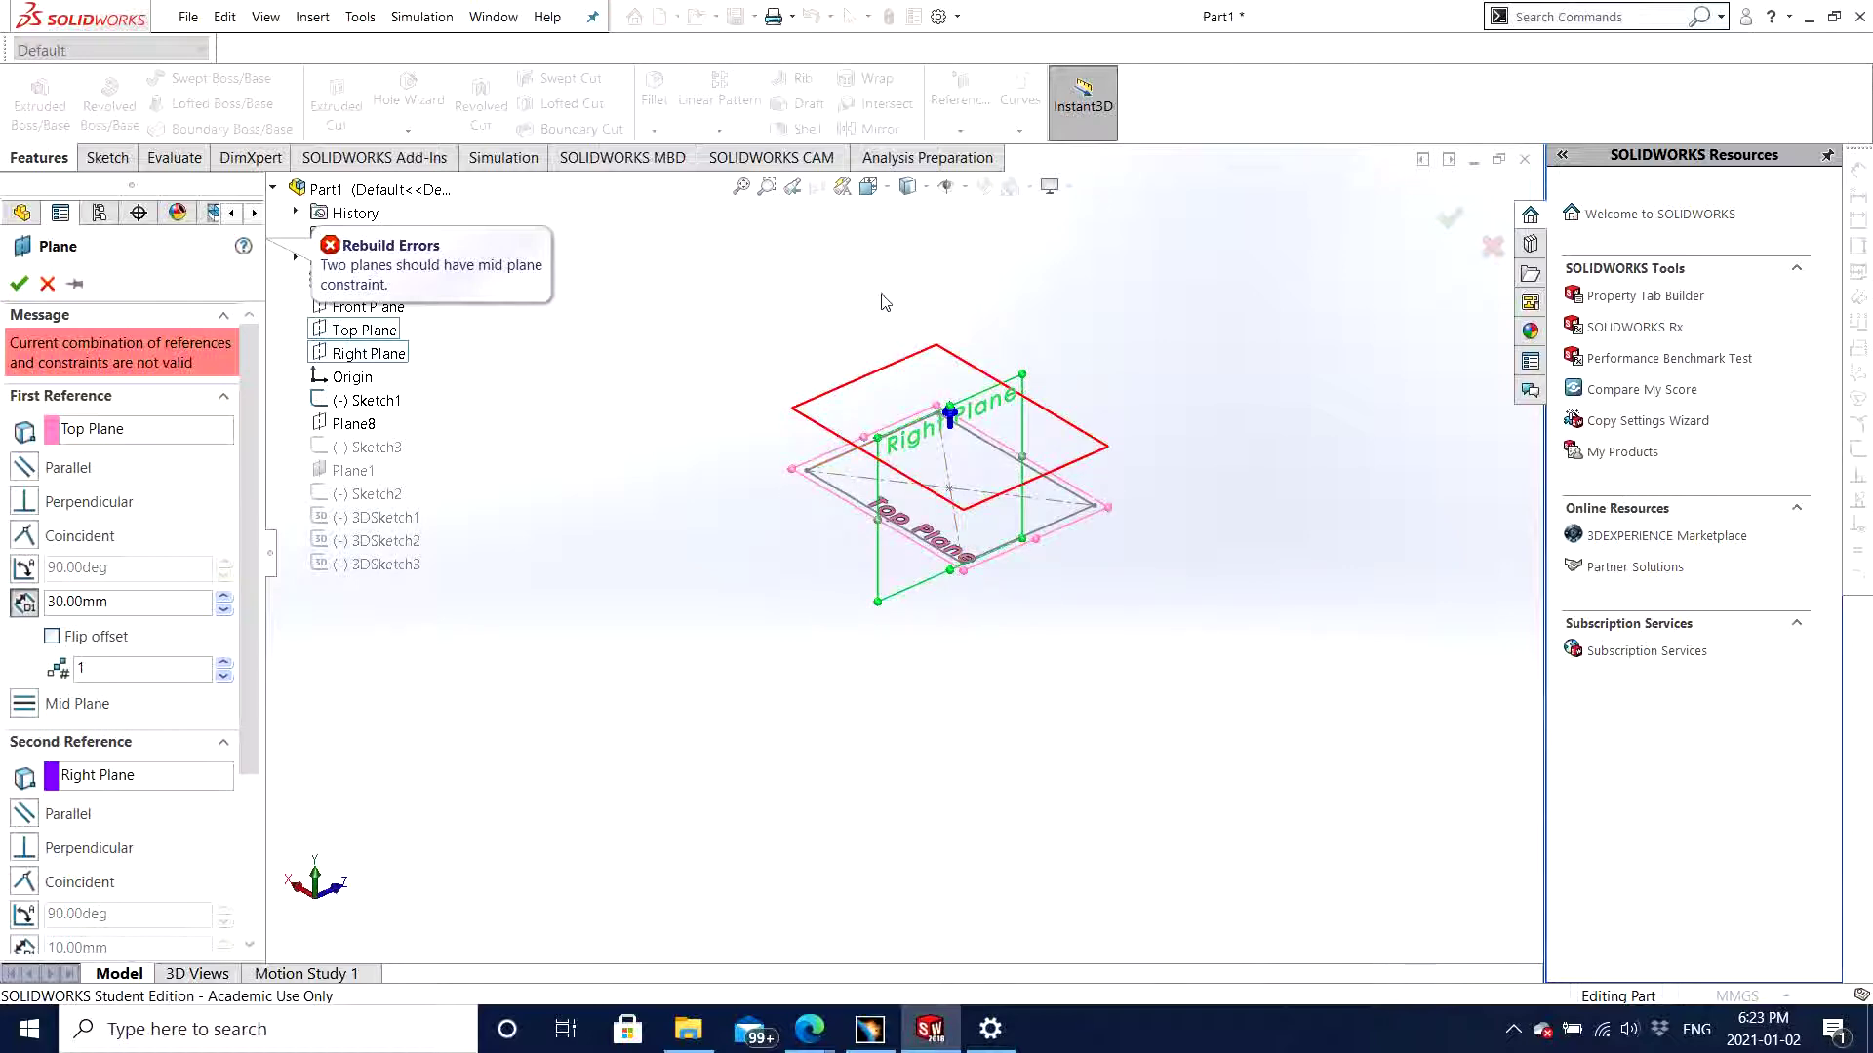
{"action": "left_click", "coordinate": [363, 354]}
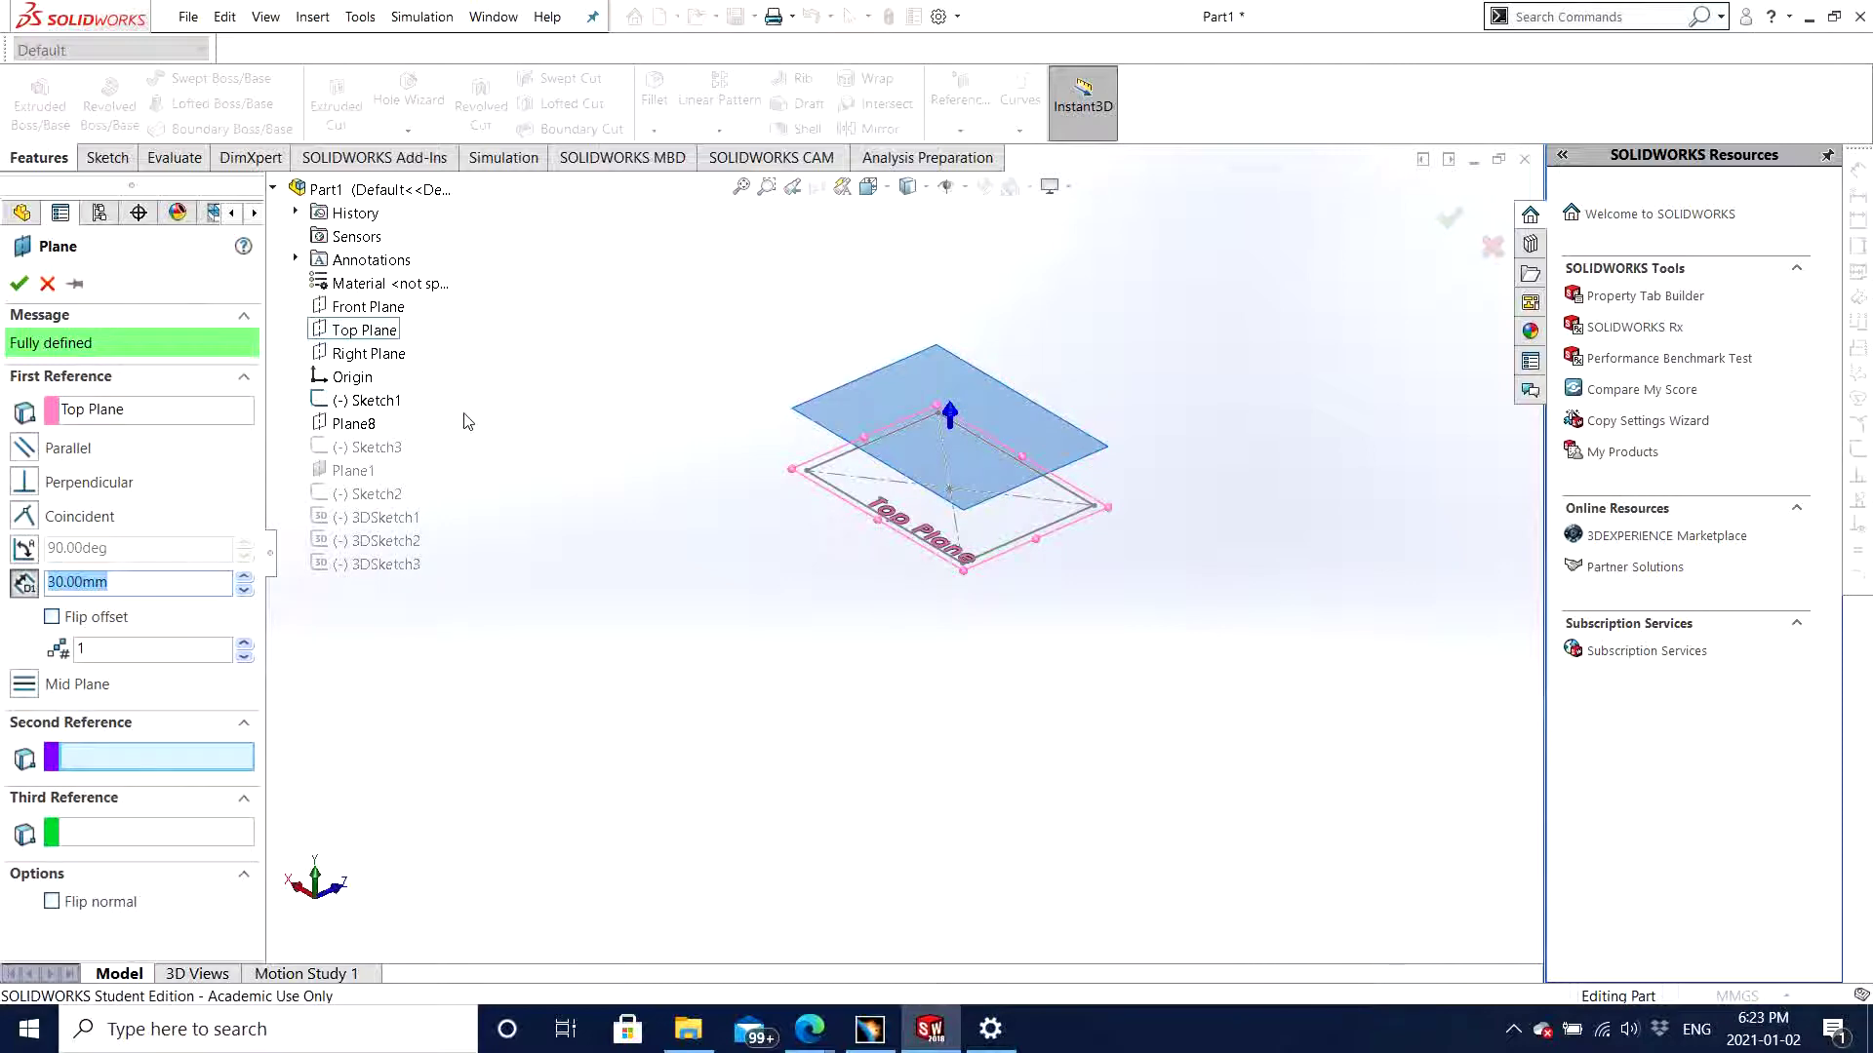
{"action": "left_click", "coordinate": [368, 306]}
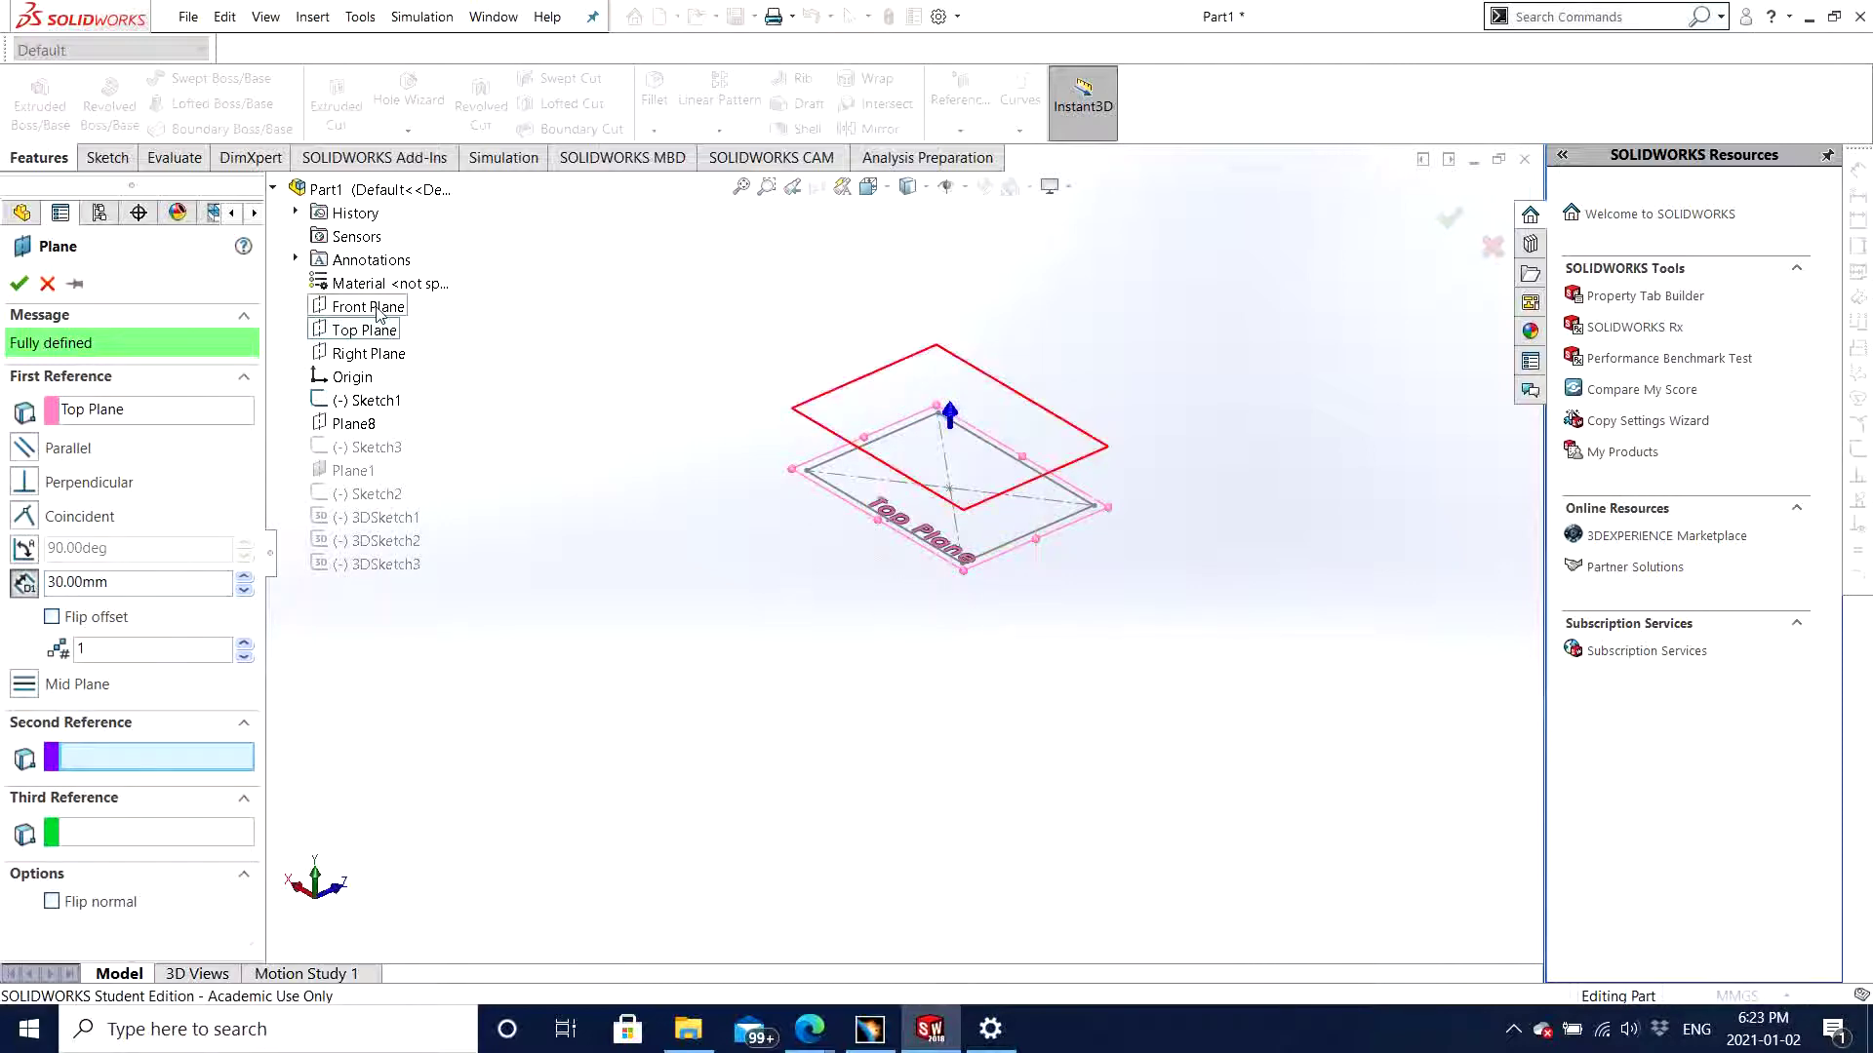
{"action": "middle_click_drag", "start_coordinate": [768, 555], "coordinate": [863, 546]}
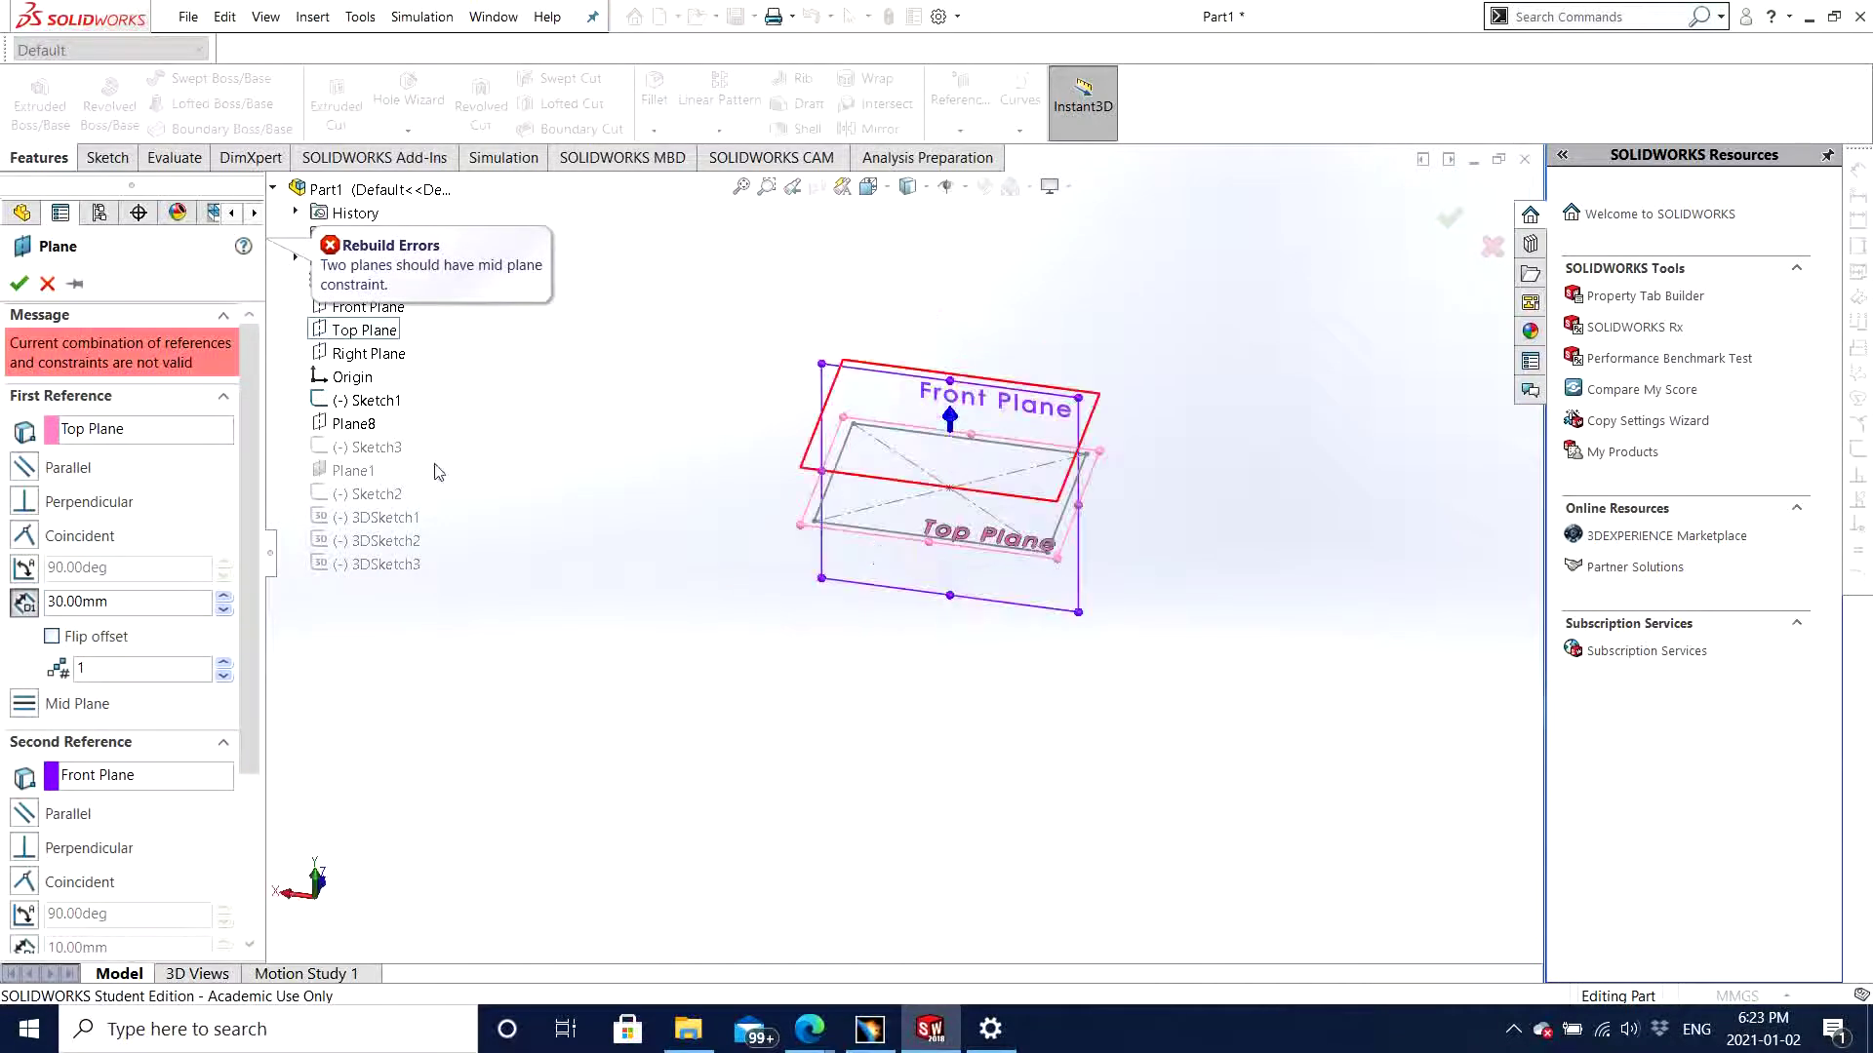
{"action": "middle_click_drag", "start_coordinate": [663, 550], "coordinate": [839, 543]}
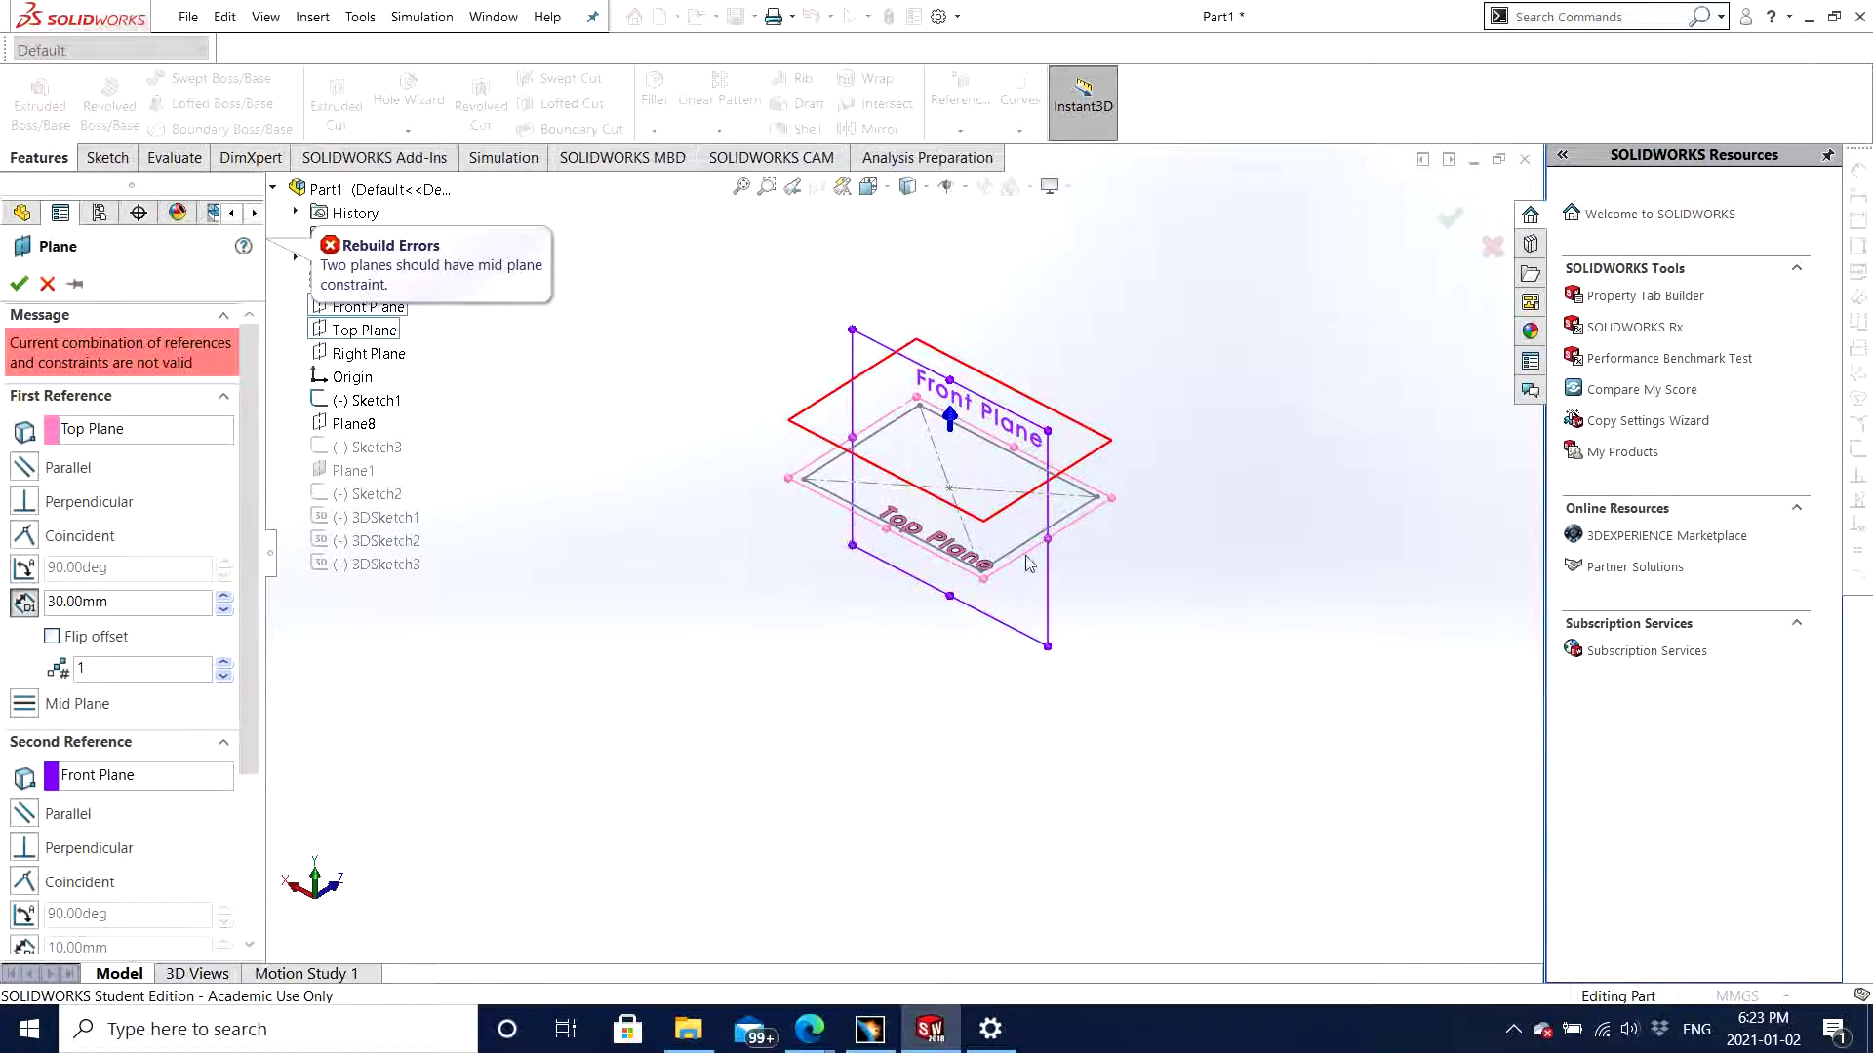
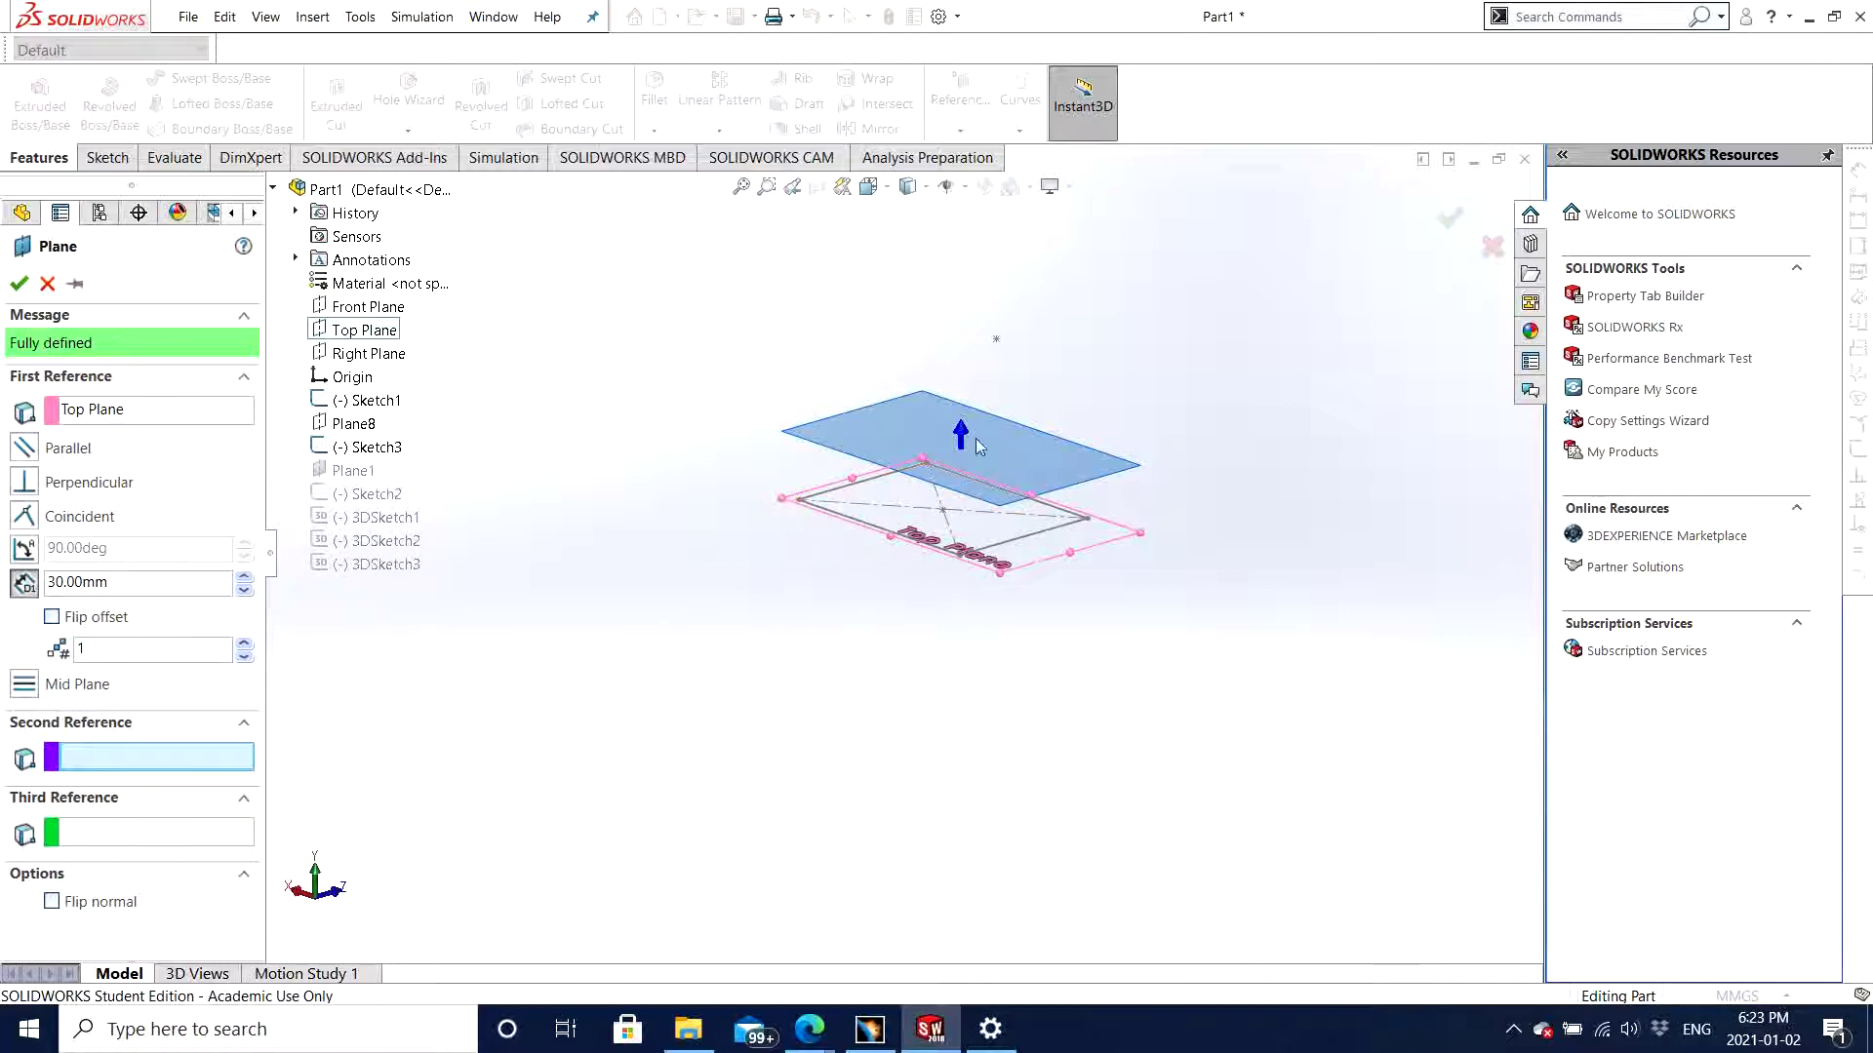
Step: Try a plane referencing the Top Plane, a short edge of the Sketch1 rectangle and the Sketch3 point, and cancel it
{"action": "mouse_move", "coordinate": [800, 504]}
{"action": "middle_mouse_down"}
{"action": "mouse_move", "coordinate": [1003, 472]}
{"action": "mouse_move", "coordinate": [1053, 439]}
{"action": "mouse_move", "coordinate": [1020, 443]}
{"action": "middle_mouse_up"}
{"action": "left_click", "coordinate": [824, 495]}
{"action": "key", "text": "ctrl+5"}
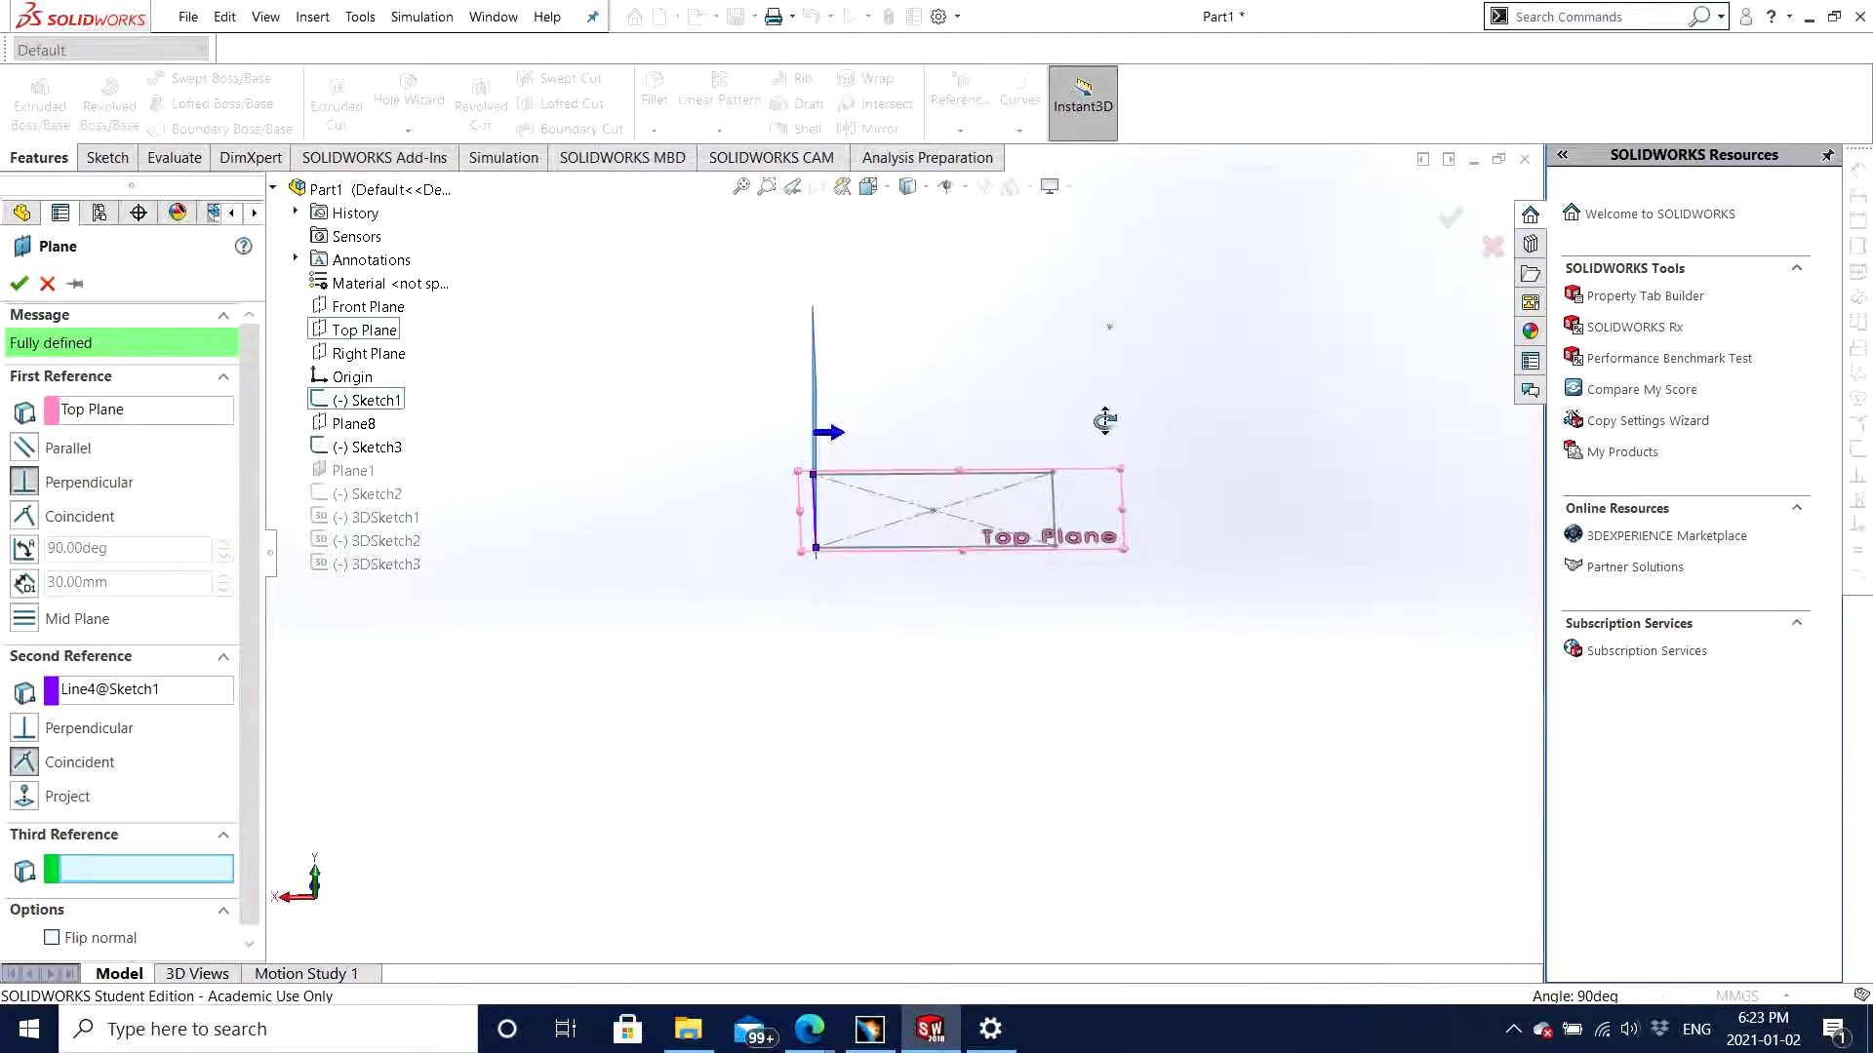
{"action": "scroll", "coordinate": [225, 657], "scroll_direction": "down", "scroll_amount": 1}
{"action": "middle_click_drag", "start_coordinate": [861, 632], "coordinate": [907, 615]}
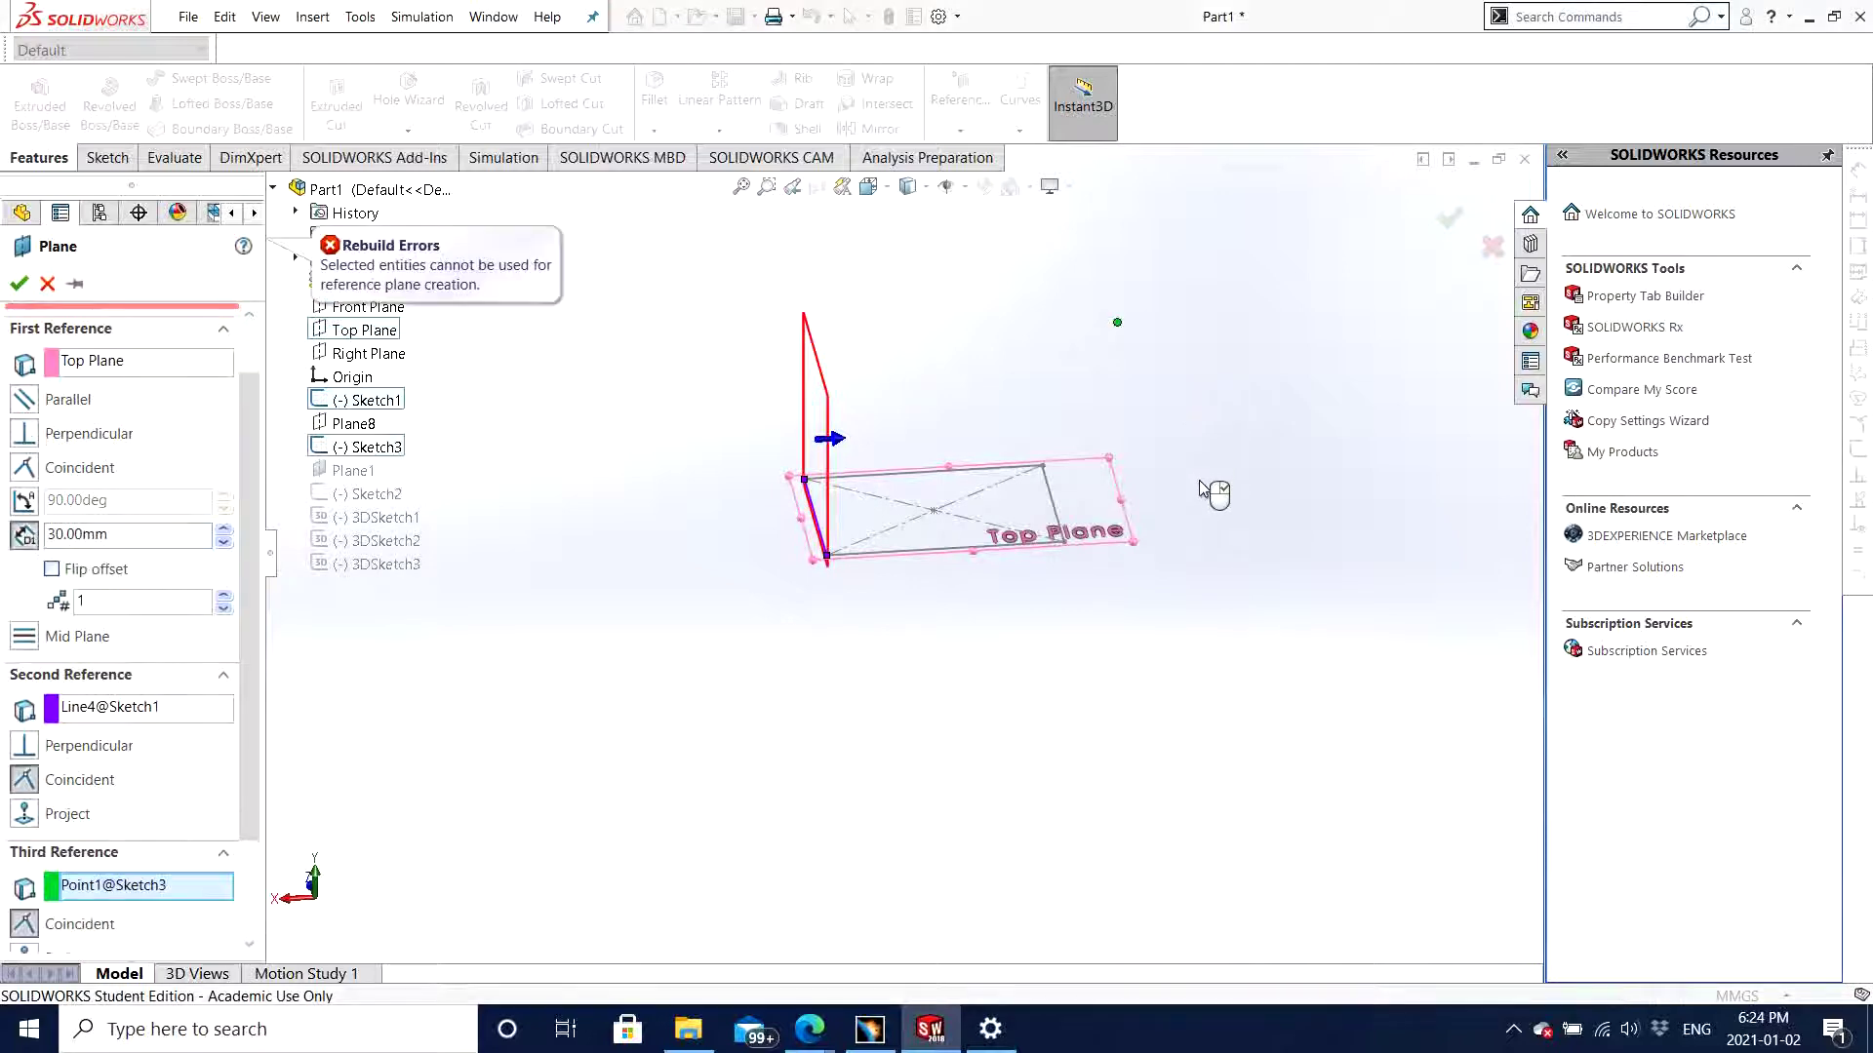
{"action": "middle_click_drag", "start_coordinate": [1171, 546], "coordinate": [949, 576]}
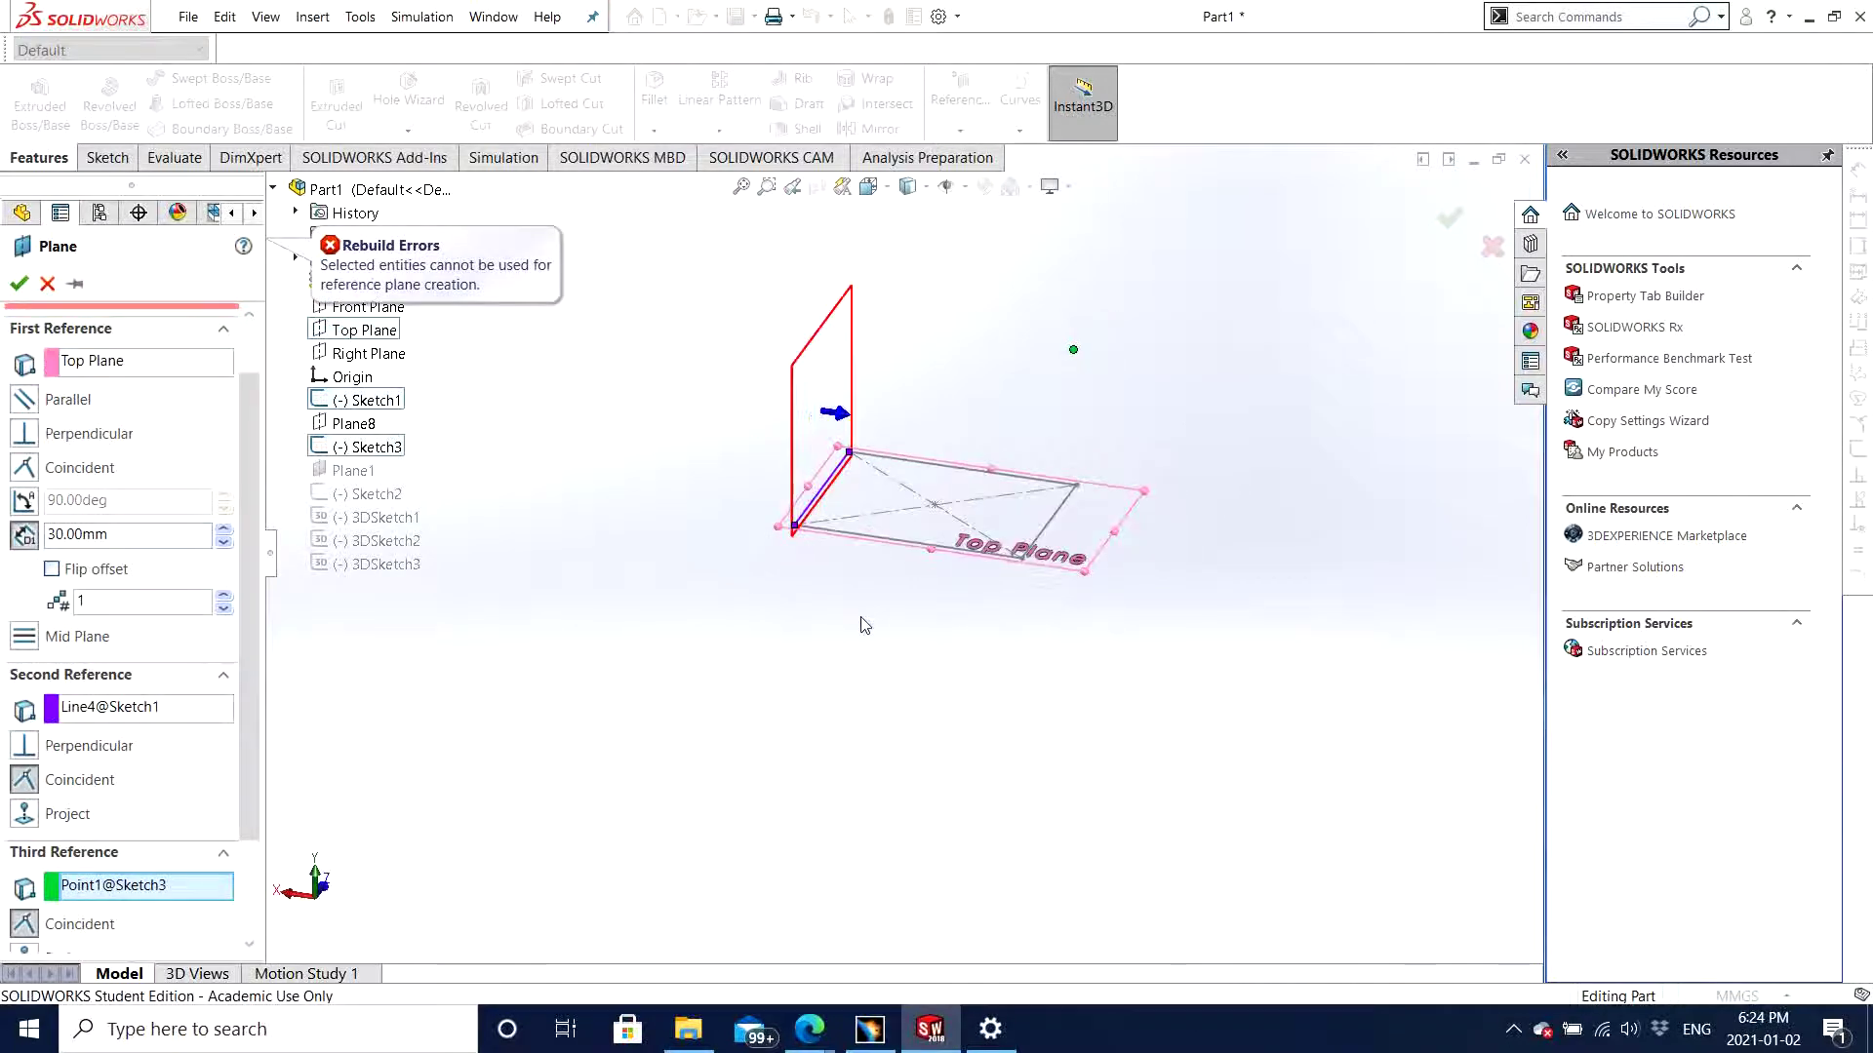
{"action": "middle_click_drag", "start_coordinate": [939, 732], "coordinate": [894, 627]}
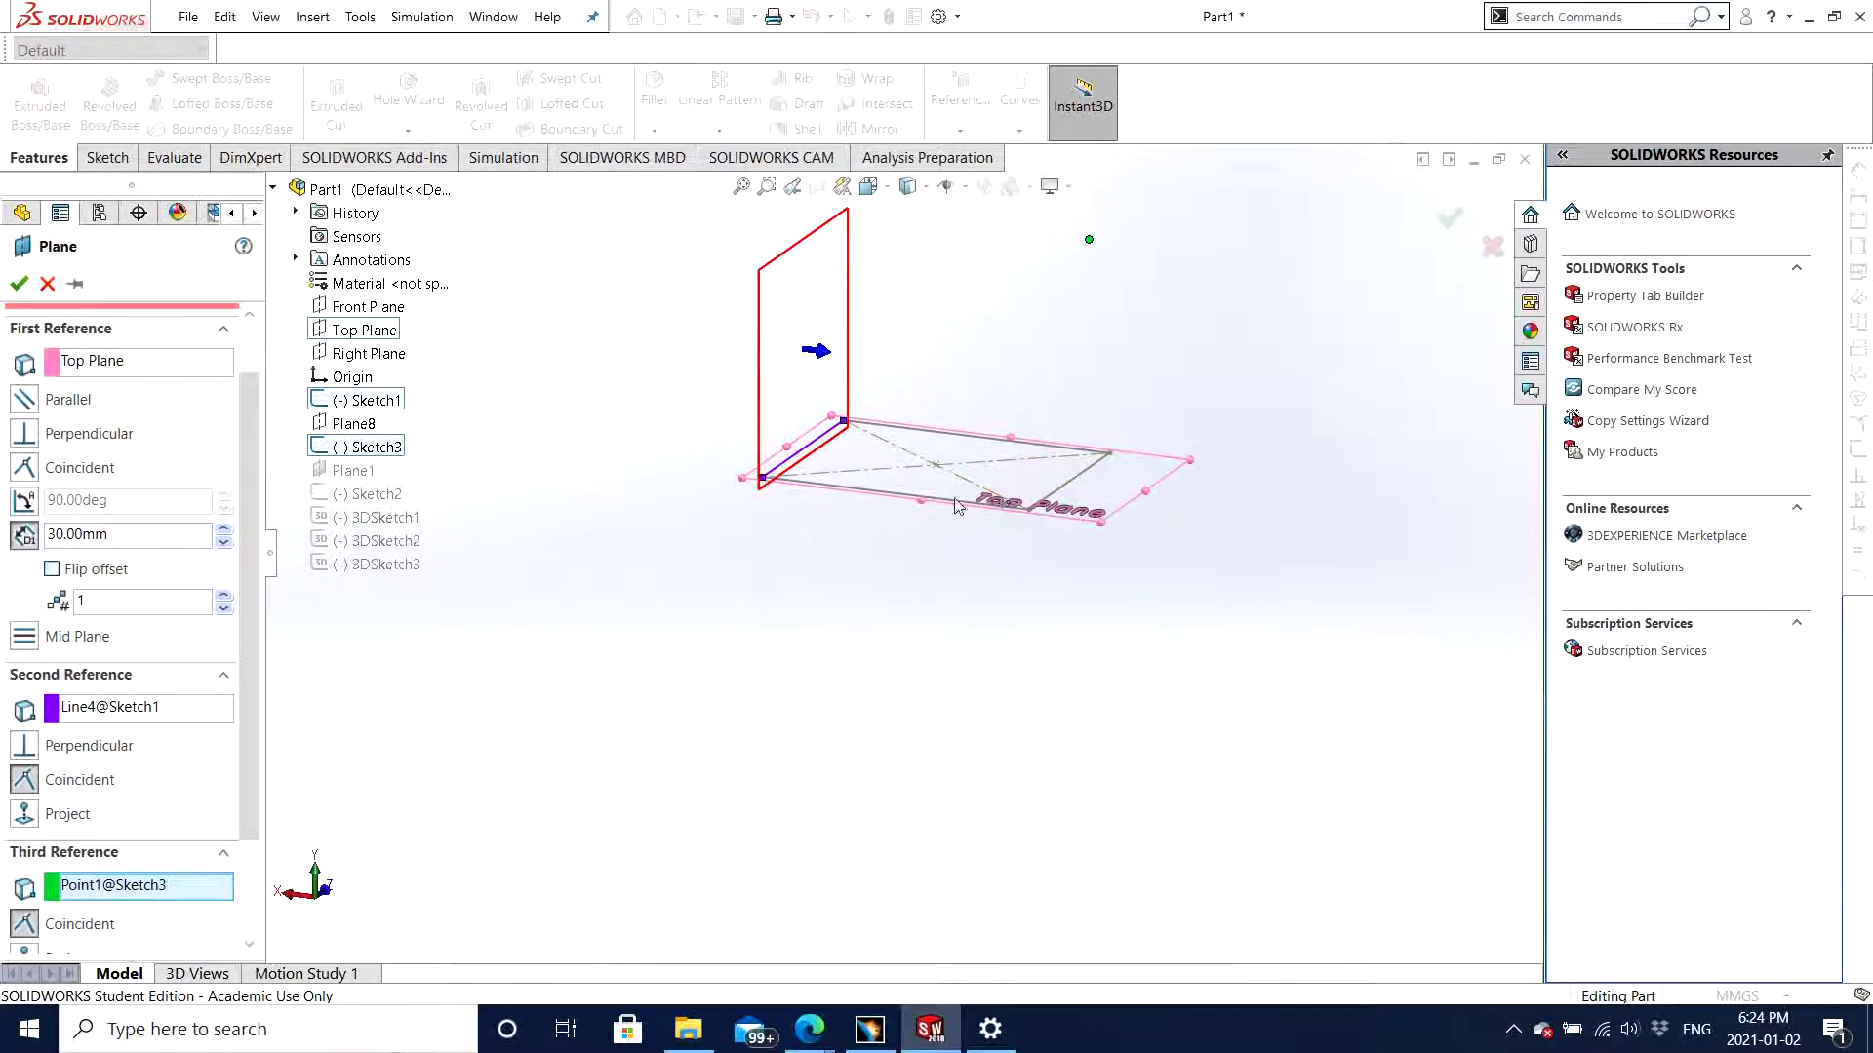
{"action": "mouse_move", "coordinate": [964, 601]}
{"action": "middle_mouse_down"}
{"action": "mouse_move", "coordinate": [1050, 598]}
{"action": "mouse_move", "coordinate": [1006, 615]}
{"action": "middle_mouse_up"}
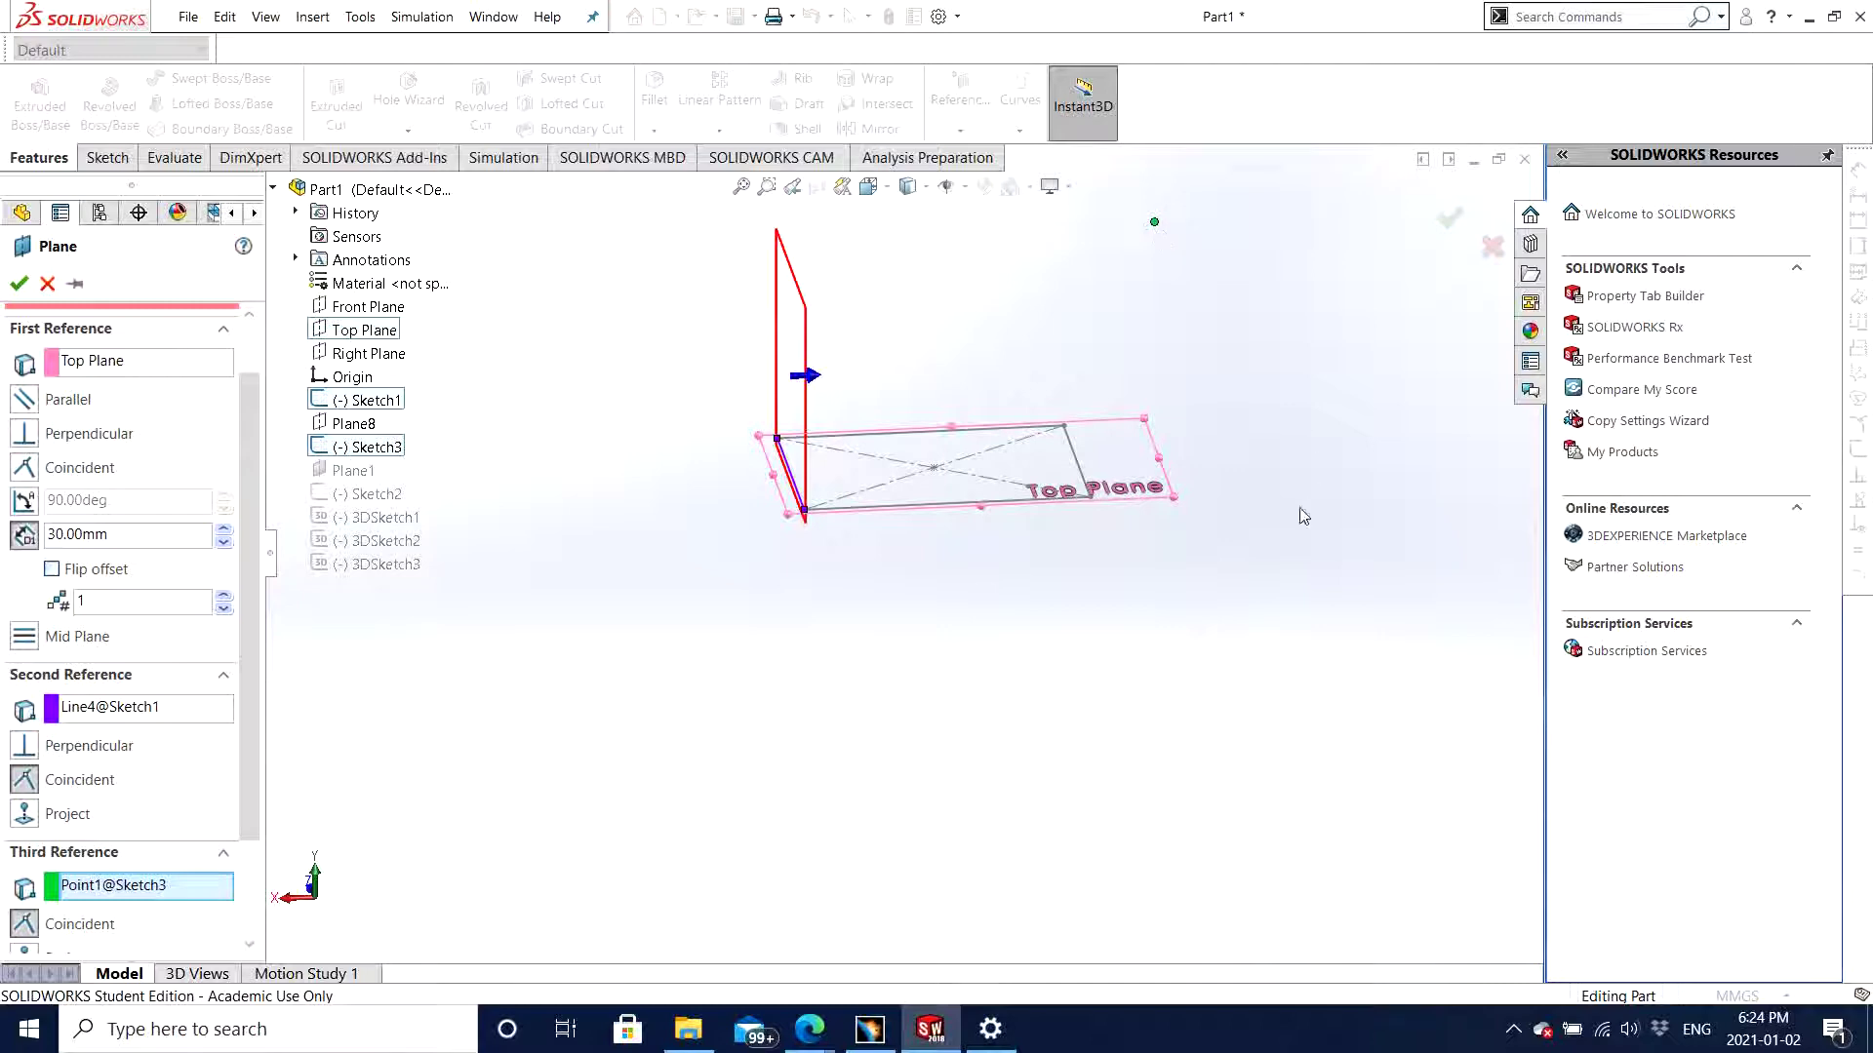
{"action": "middle_click_drag", "start_coordinate": [1297, 518], "coordinate": [1293, 463]}
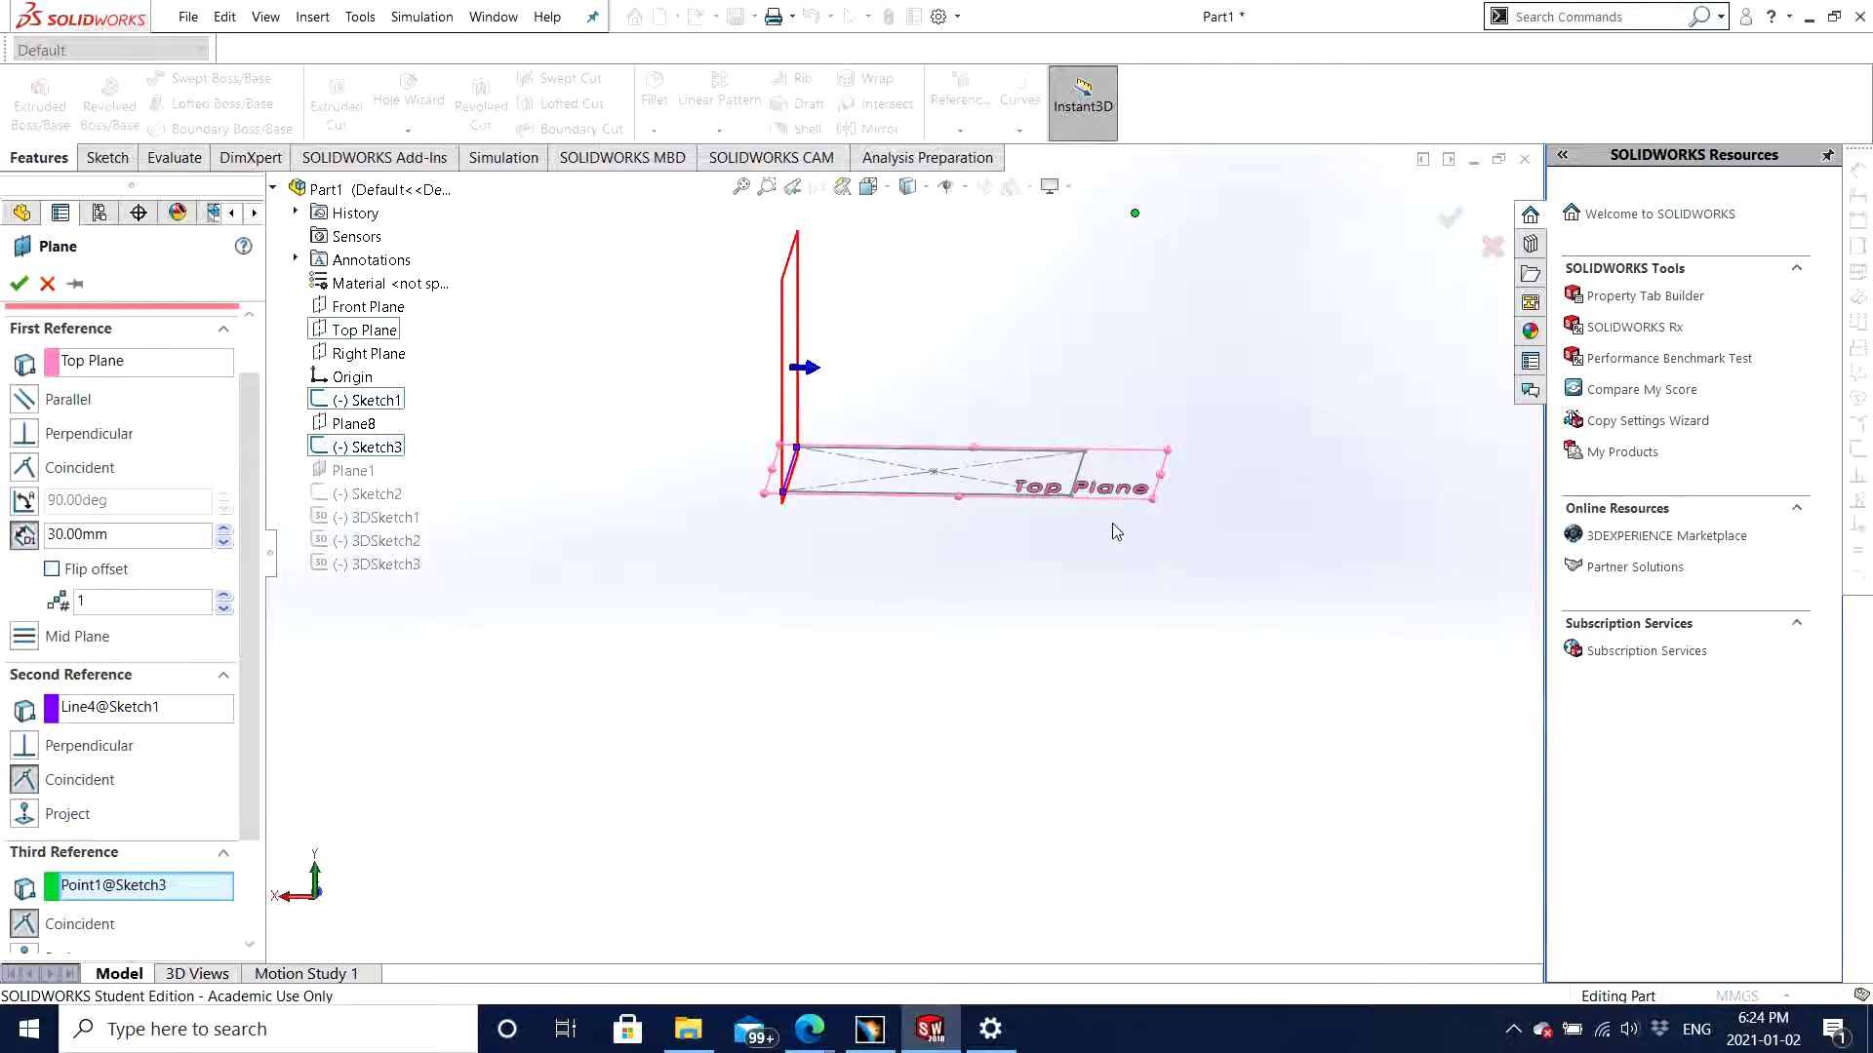
{"action": "middle_click_drag", "start_coordinate": [1036, 535], "coordinate": [816, 554]}
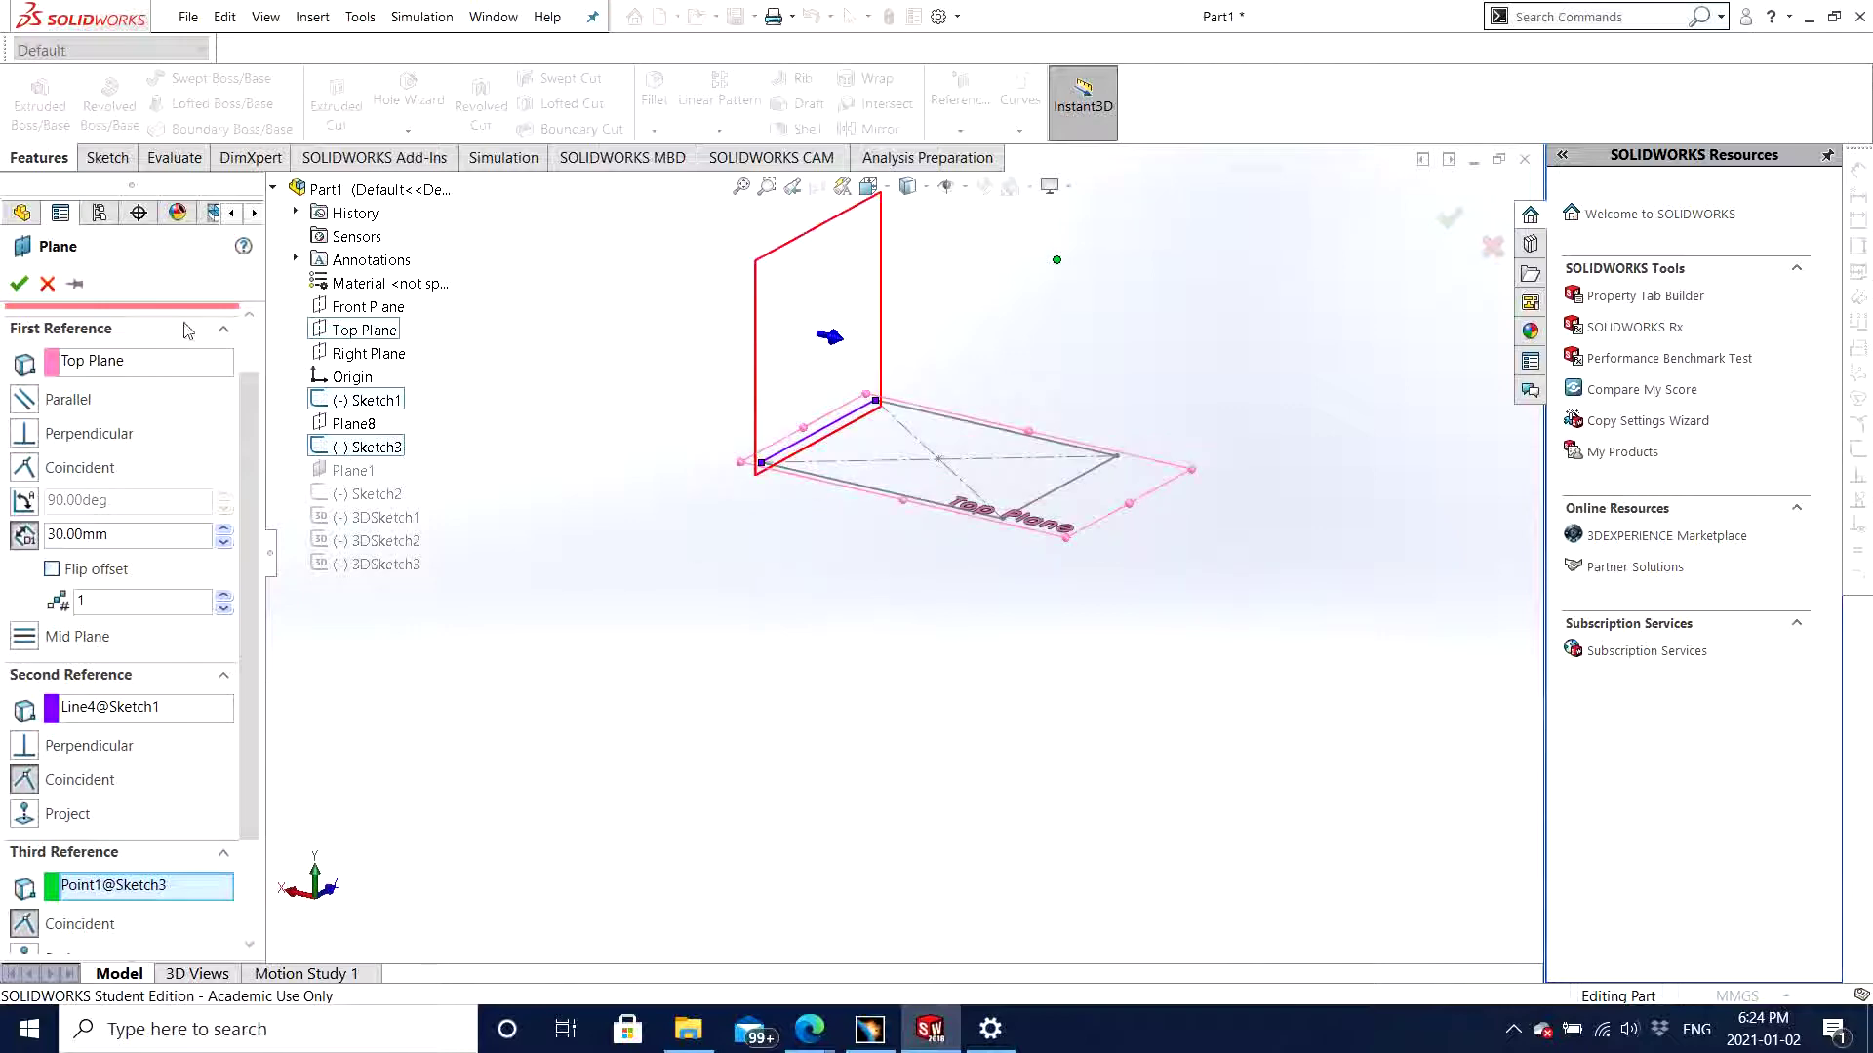
{"action": "left_click", "coordinate": [47, 283]}
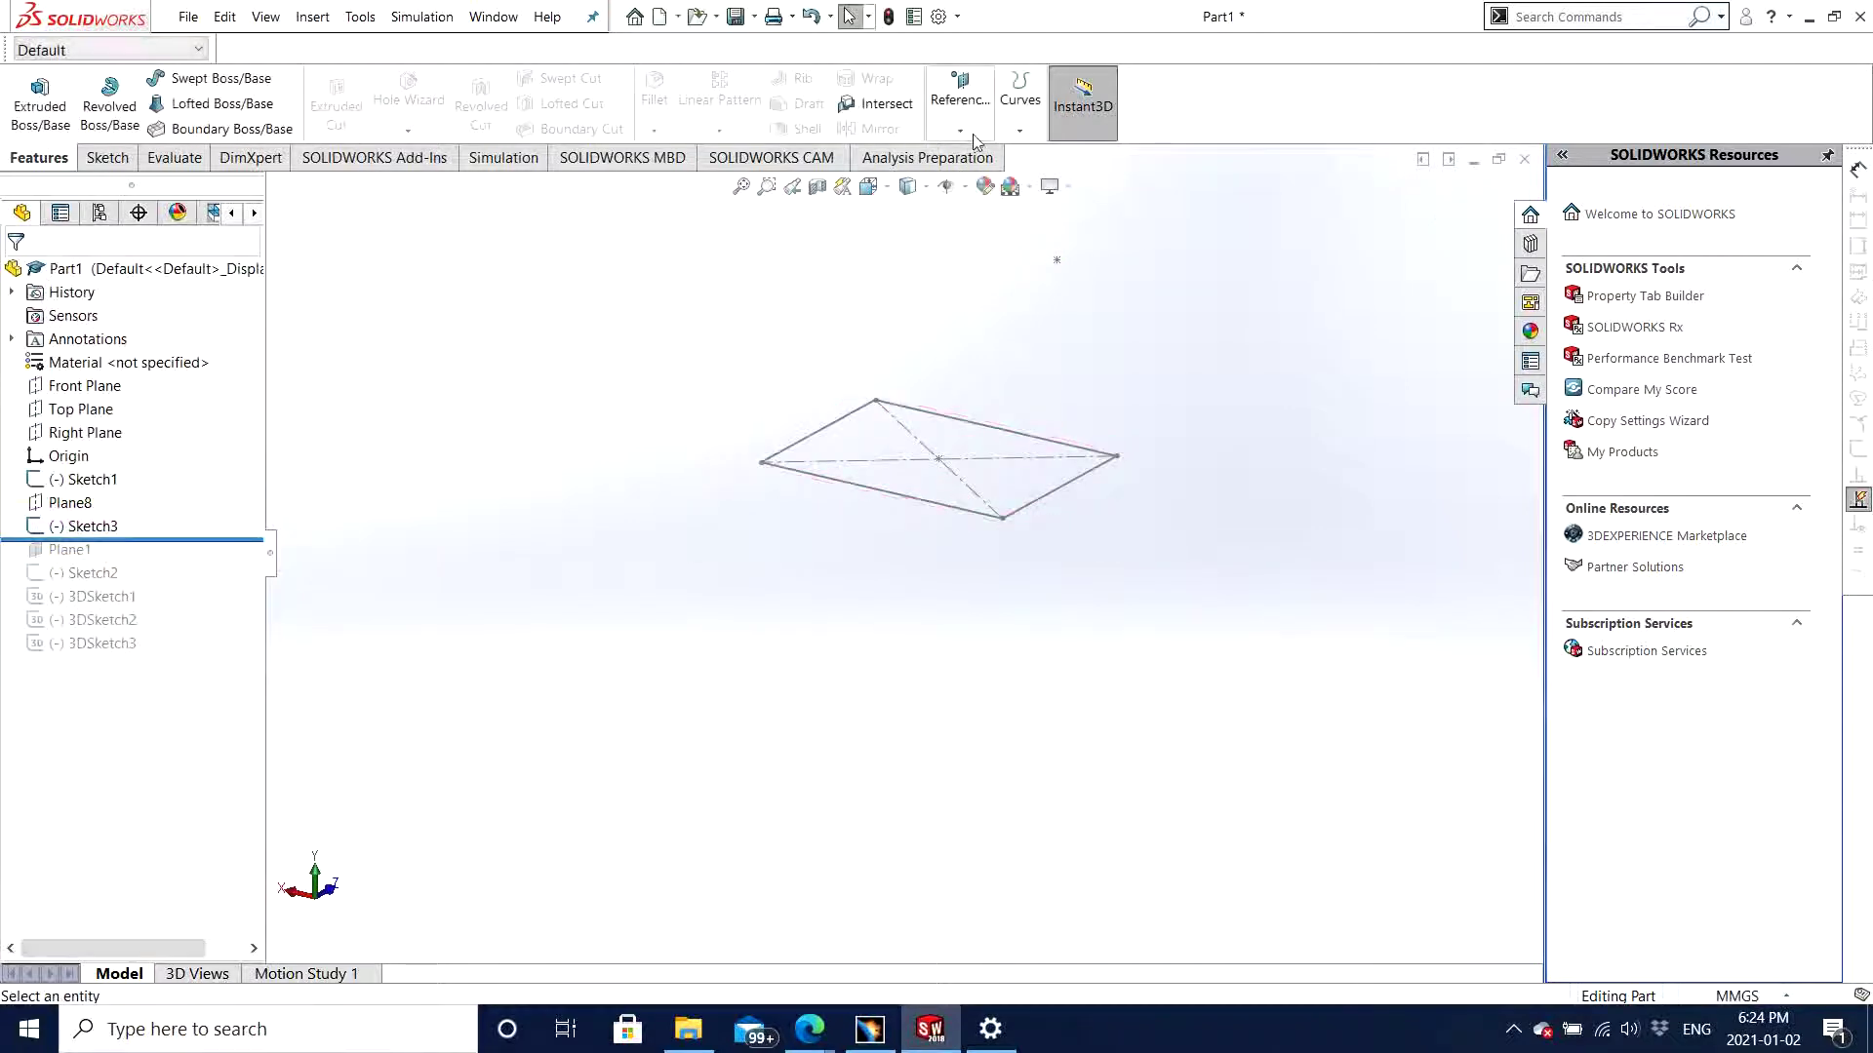
Step: Define a new reference plane perpendicular to the Front Plane, passing through a corner point of the Sketch1 rectangle and the Sketch3 point
{"action": "left_click", "coordinate": [960, 125]}
{"action": "left_click", "coordinate": [976, 155]}
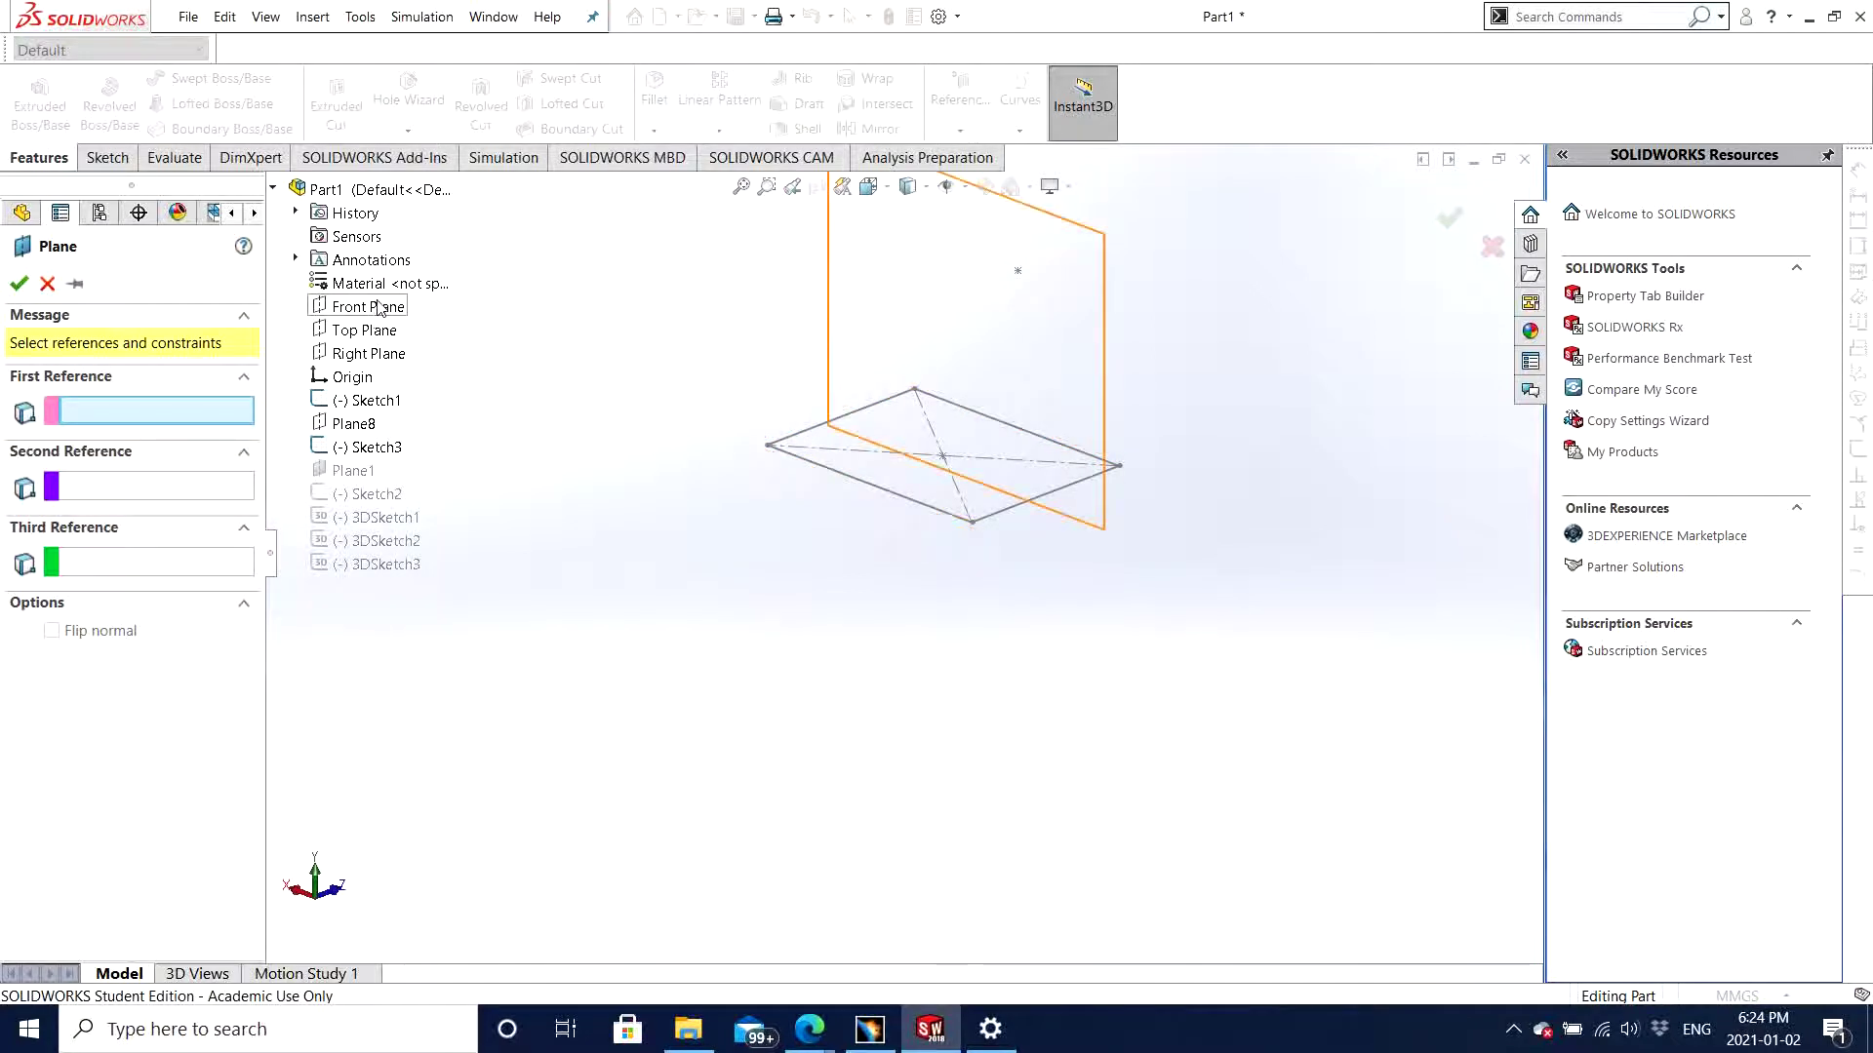
{"action": "left_click", "coordinate": [379, 308]}
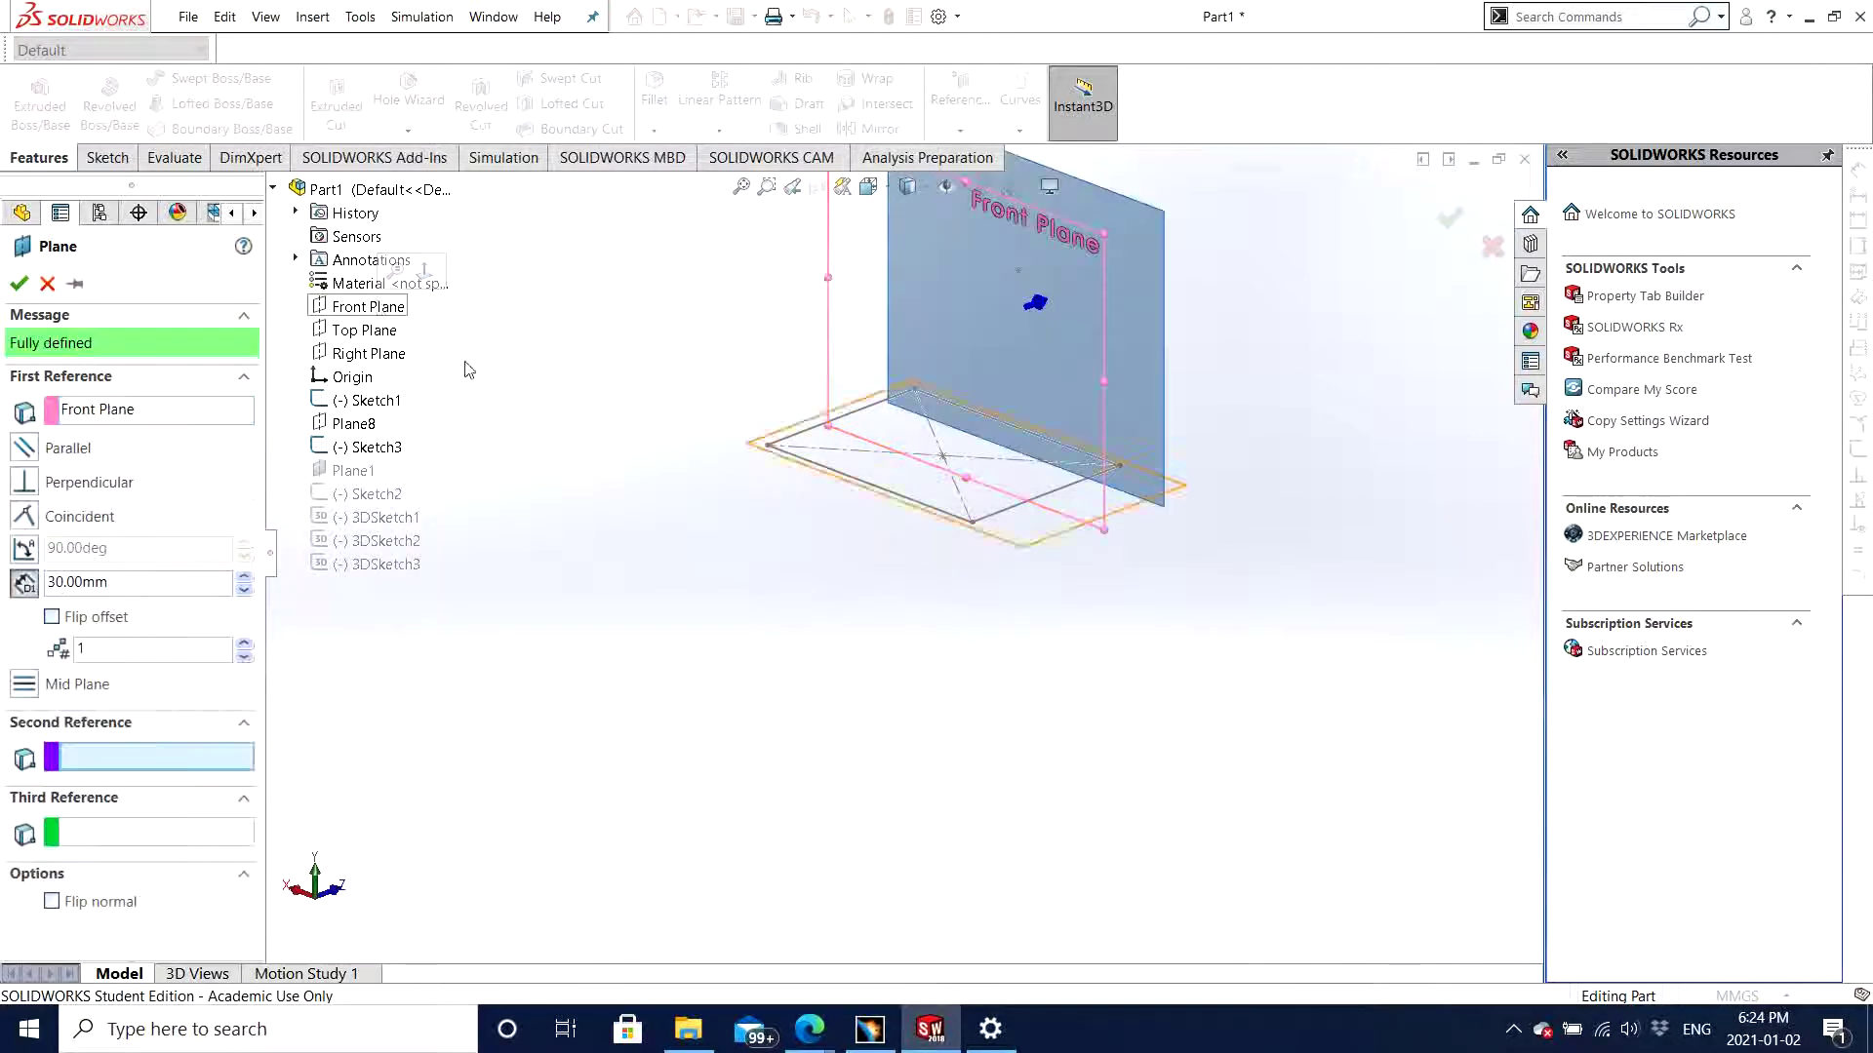
{"action": "left_click", "coordinate": [770, 437]}
{"action": "mouse_move", "coordinate": [912, 627]}
{"action": "middle_mouse_down"}
{"action": "mouse_move", "coordinate": [891, 616]}
{"action": "mouse_move", "coordinate": [991, 627]}
{"action": "mouse_move", "coordinate": [936, 644]}
{"action": "mouse_move", "coordinate": [1031, 607]}
{"action": "middle_mouse_up"}
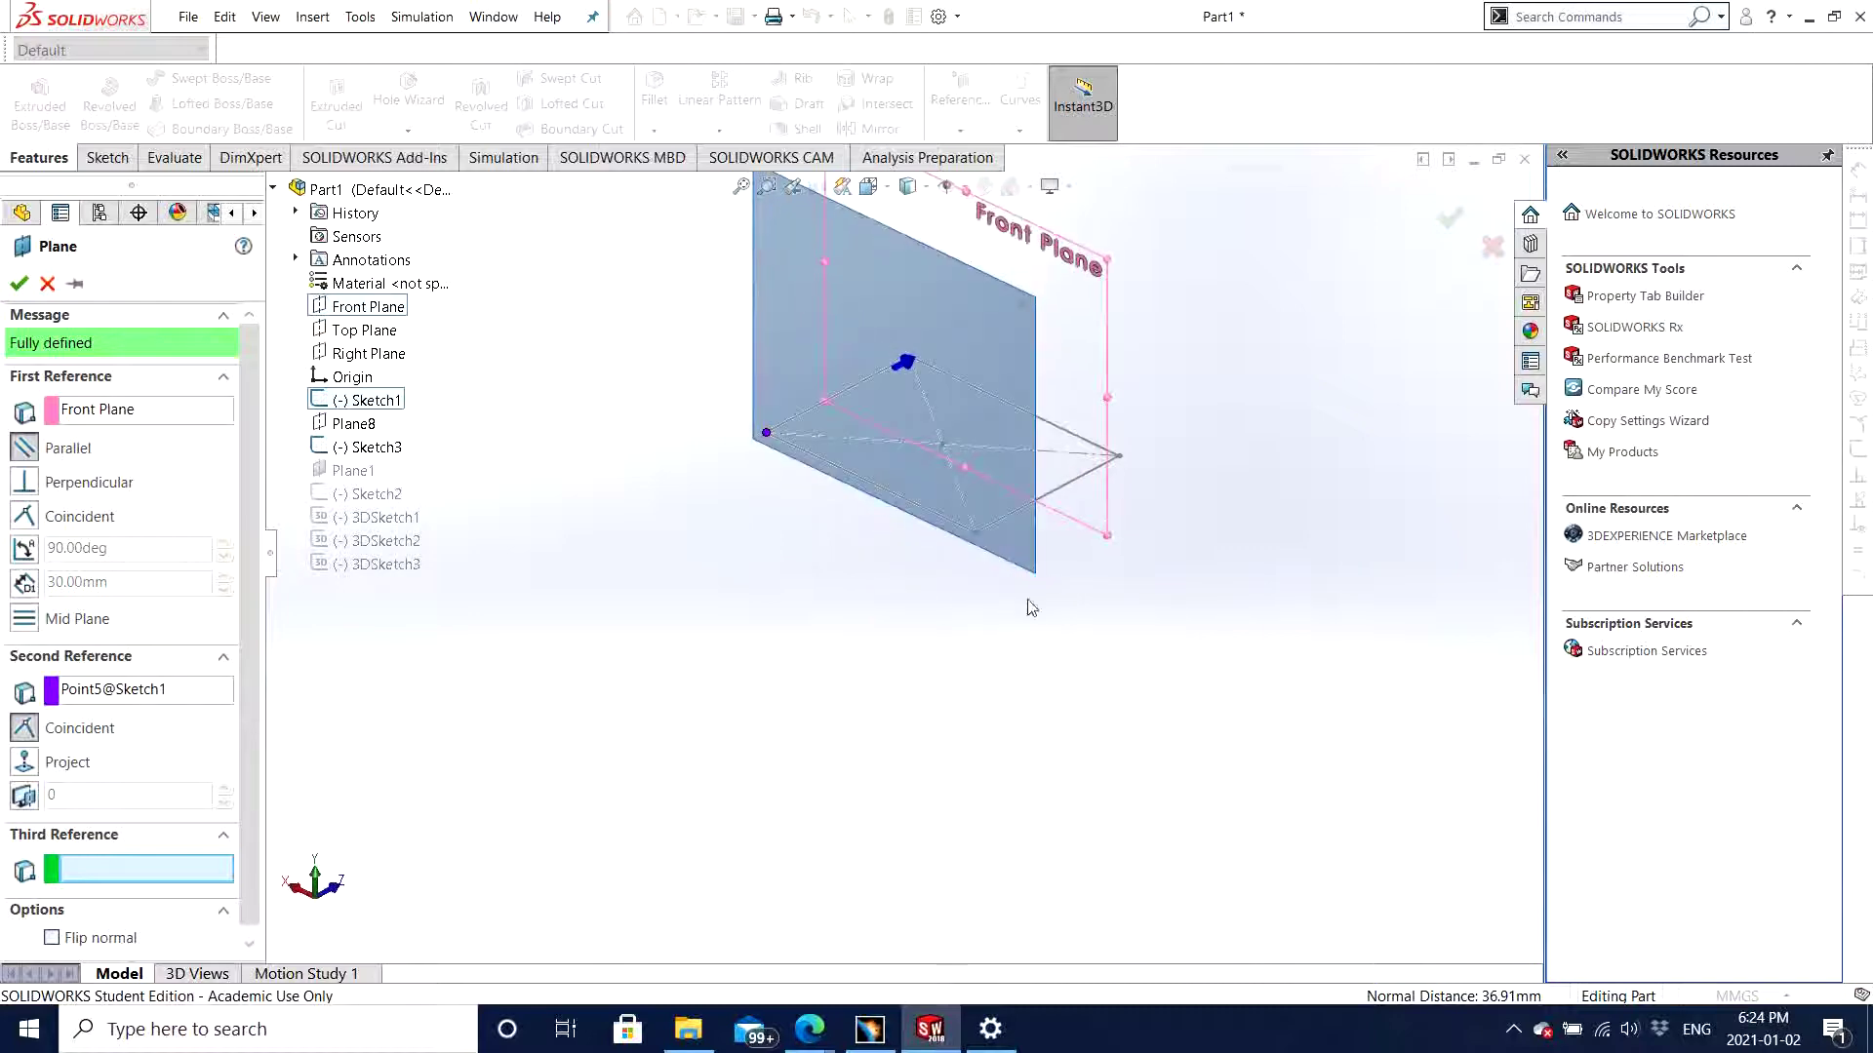
{"action": "left_click", "coordinate": [1022, 306]}
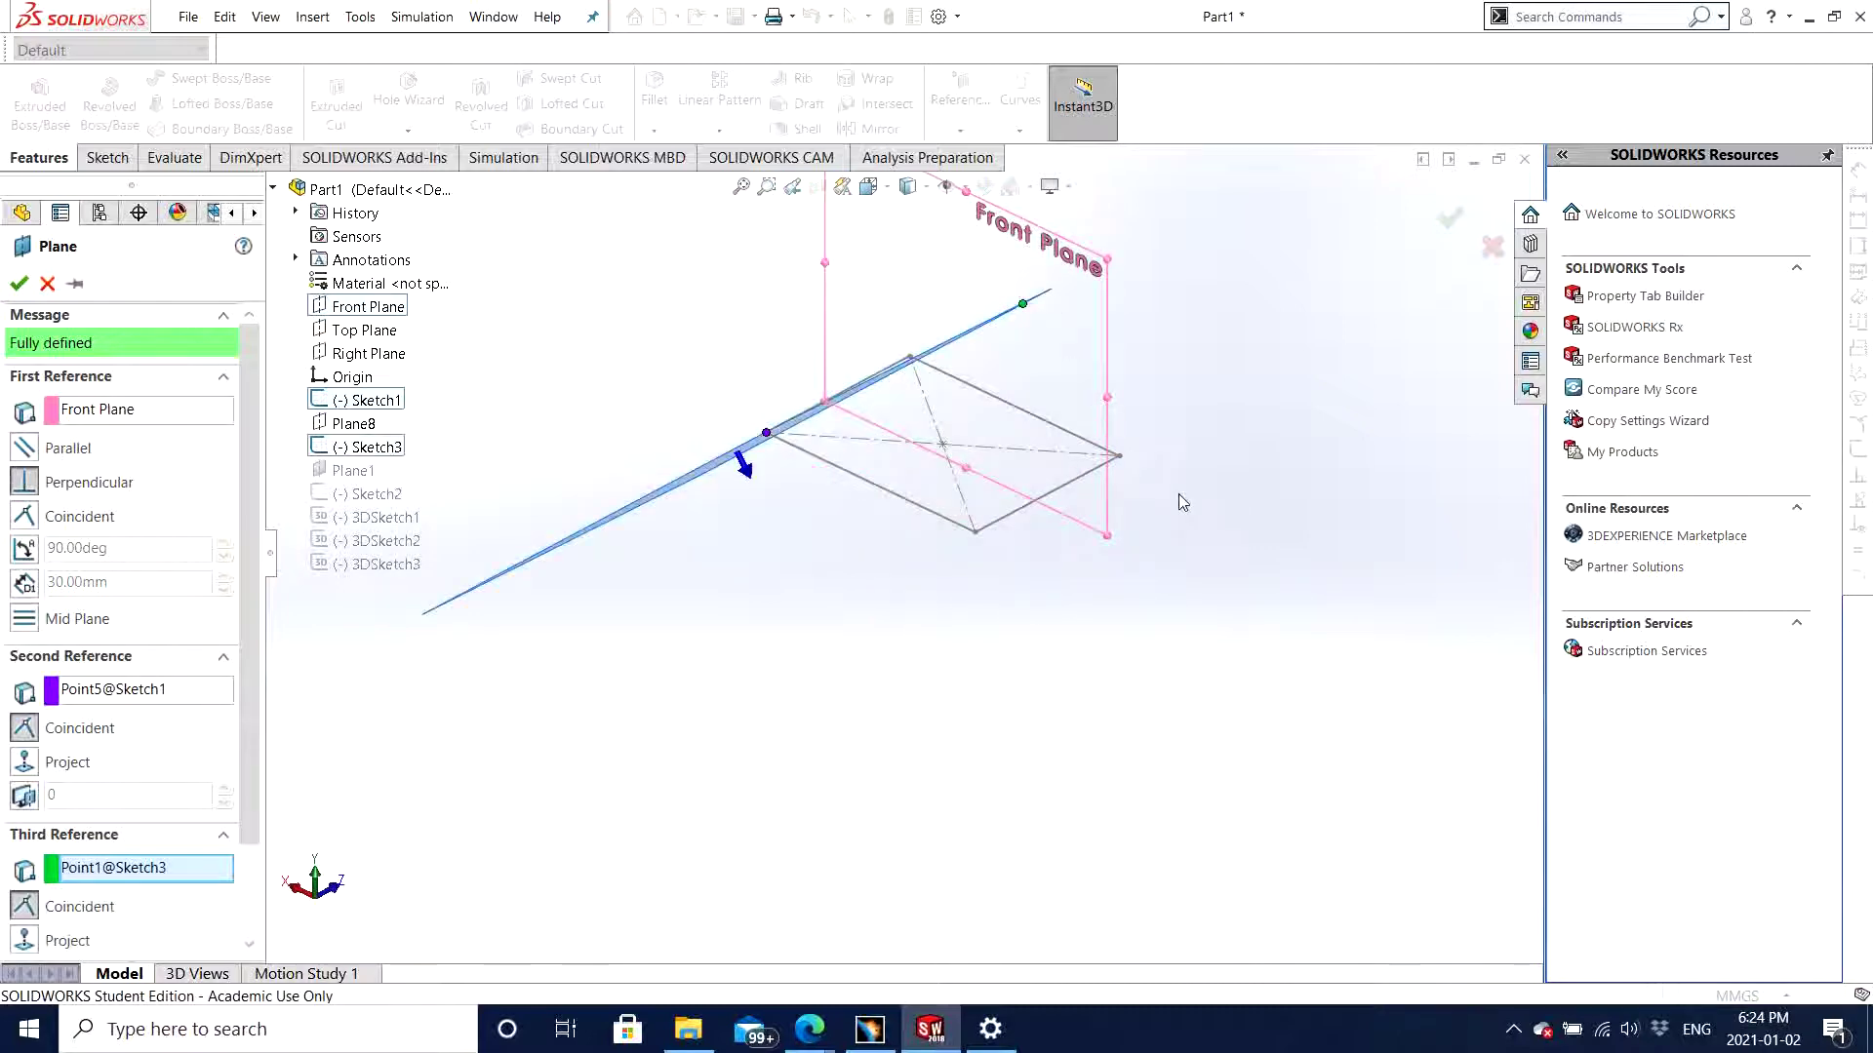
Step: Examine the previewed plane from several angles, including front and back views, checking its orientation to the Front Plane and both points
{"action": "middle_click_drag", "start_coordinate": [1178, 495], "coordinate": [1346, 451]}
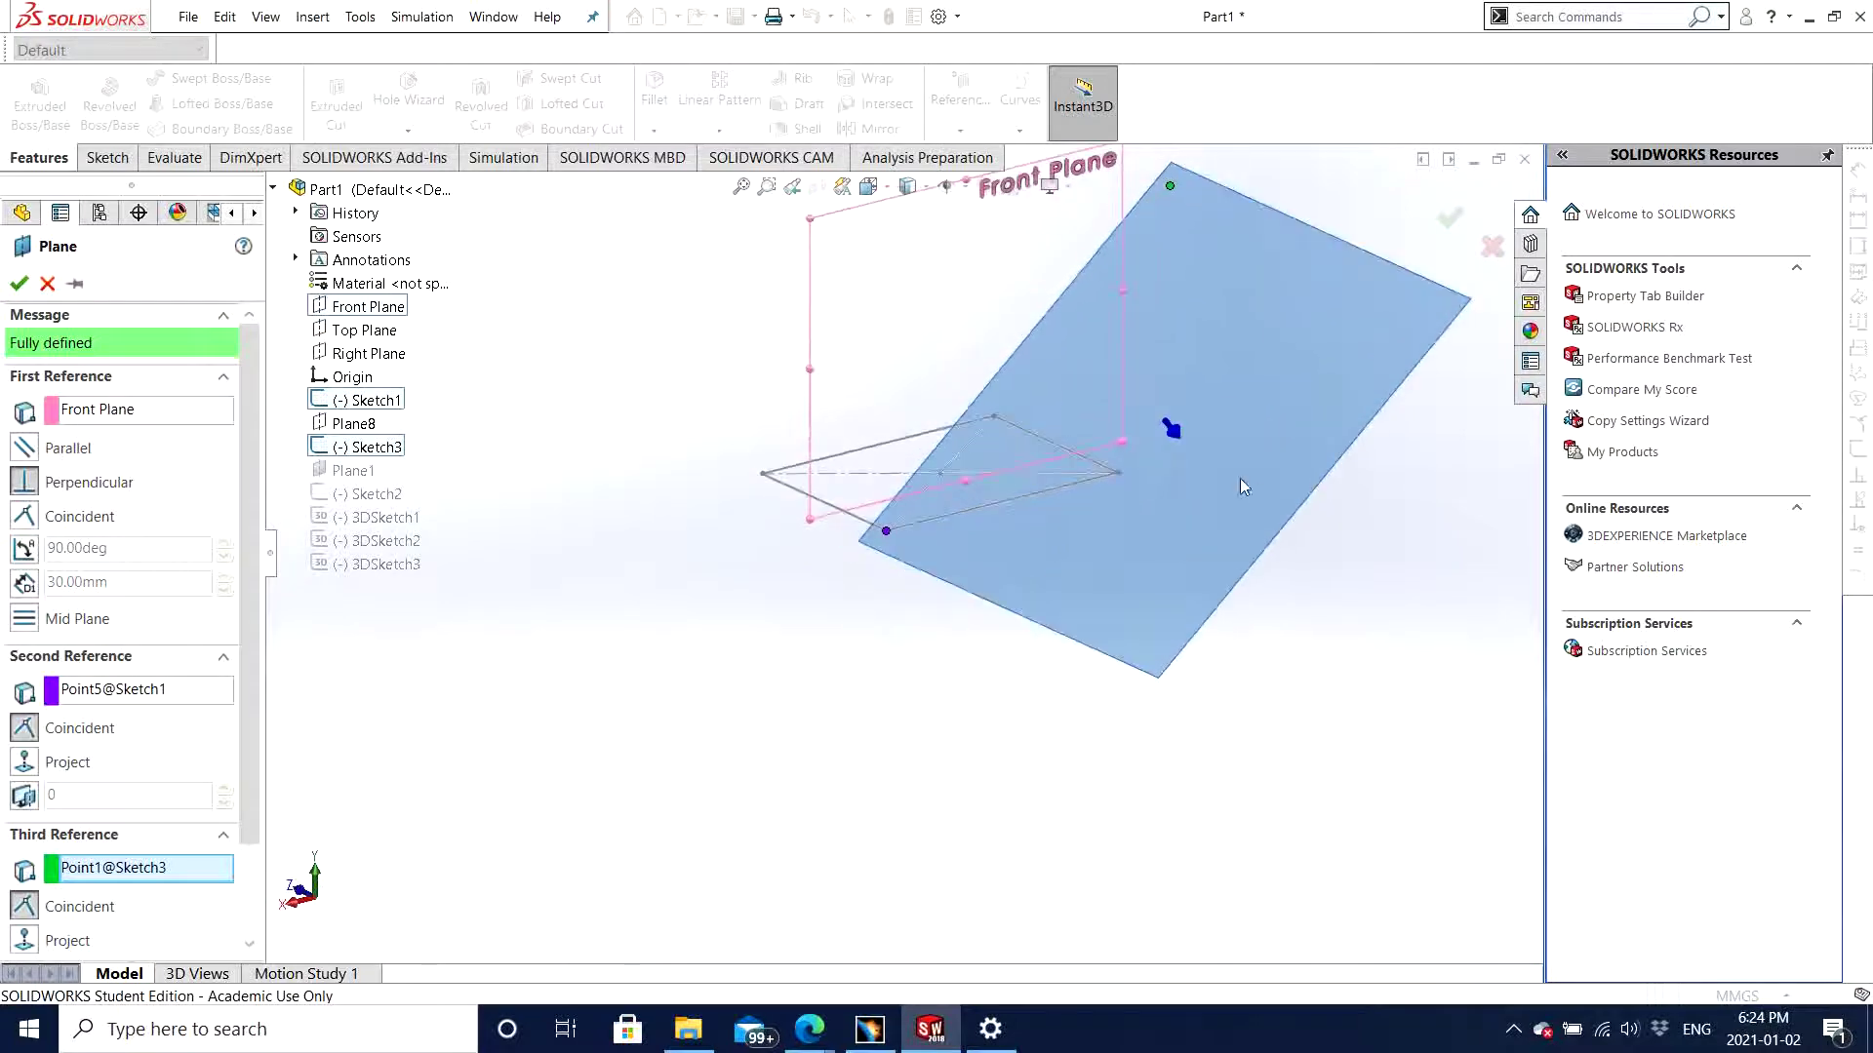
{"action": "middle_click_drag", "start_coordinate": [1254, 286], "coordinate": [1085, 538]}
{"action": "key", "text": "ctrl+1"}
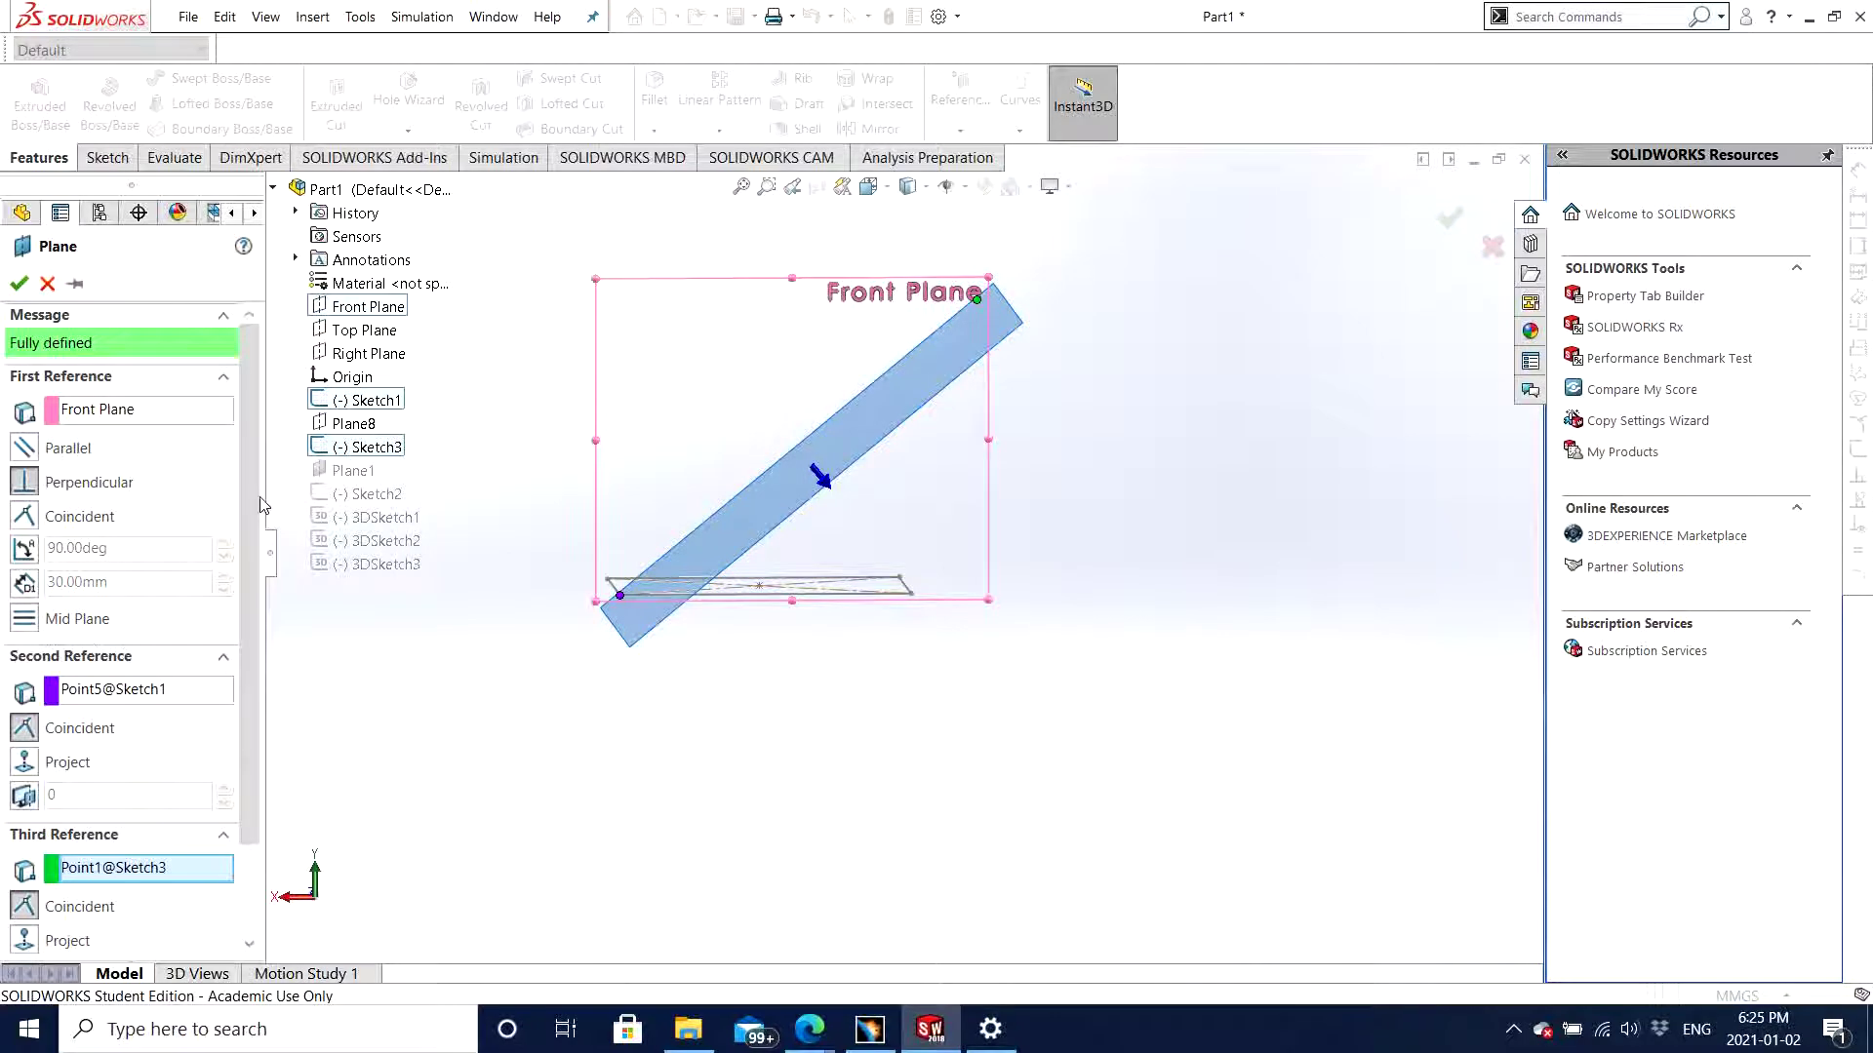
{"action": "scroll", "coordinate": [244, 586], "scroll_direction": "down", "scroll_amount": 2}
{"action": "scroll", "coordinate": [238, 659], "scroll_direction": "up", "scroll_amount": 2}
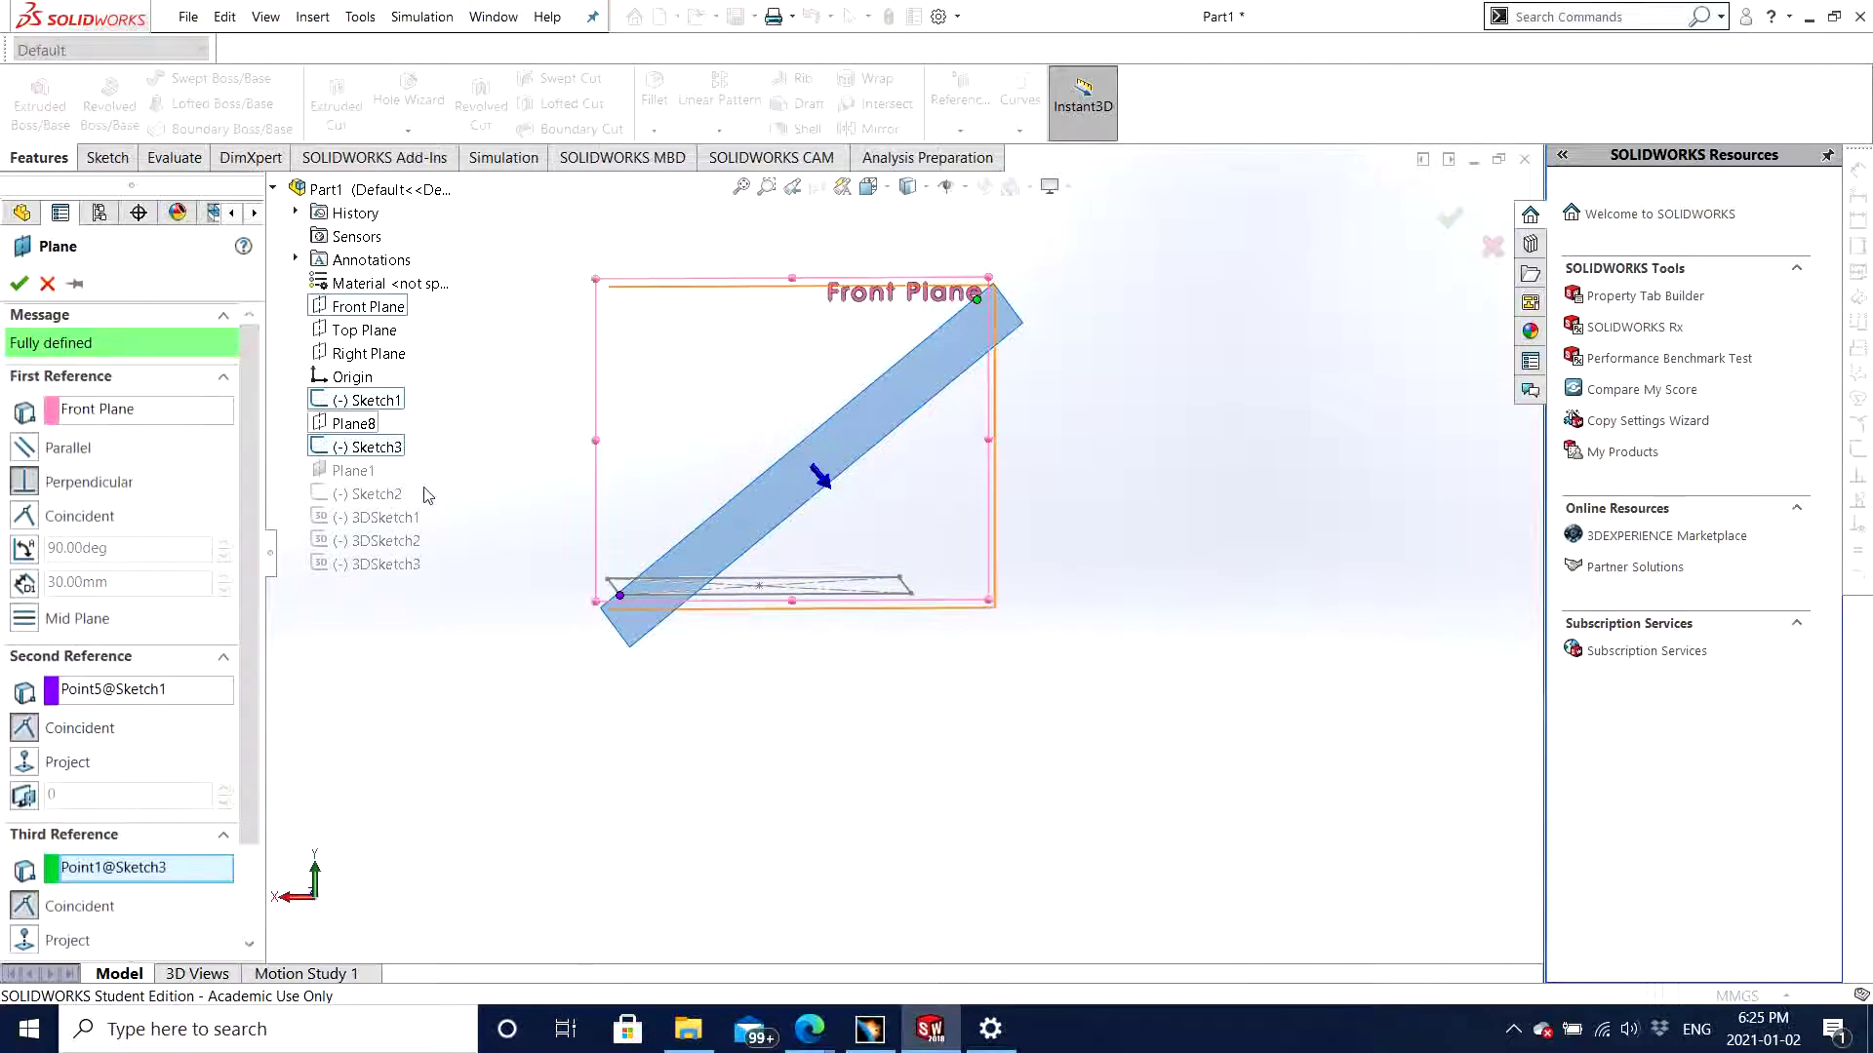
{"action": "middle_click_drag", "start_coordinate": [427, 496], "coordinate": [765, 744]}
{"action": "middle_click_drag", "start_coordinate": [990, 790], "coordinate": [915, 757]}
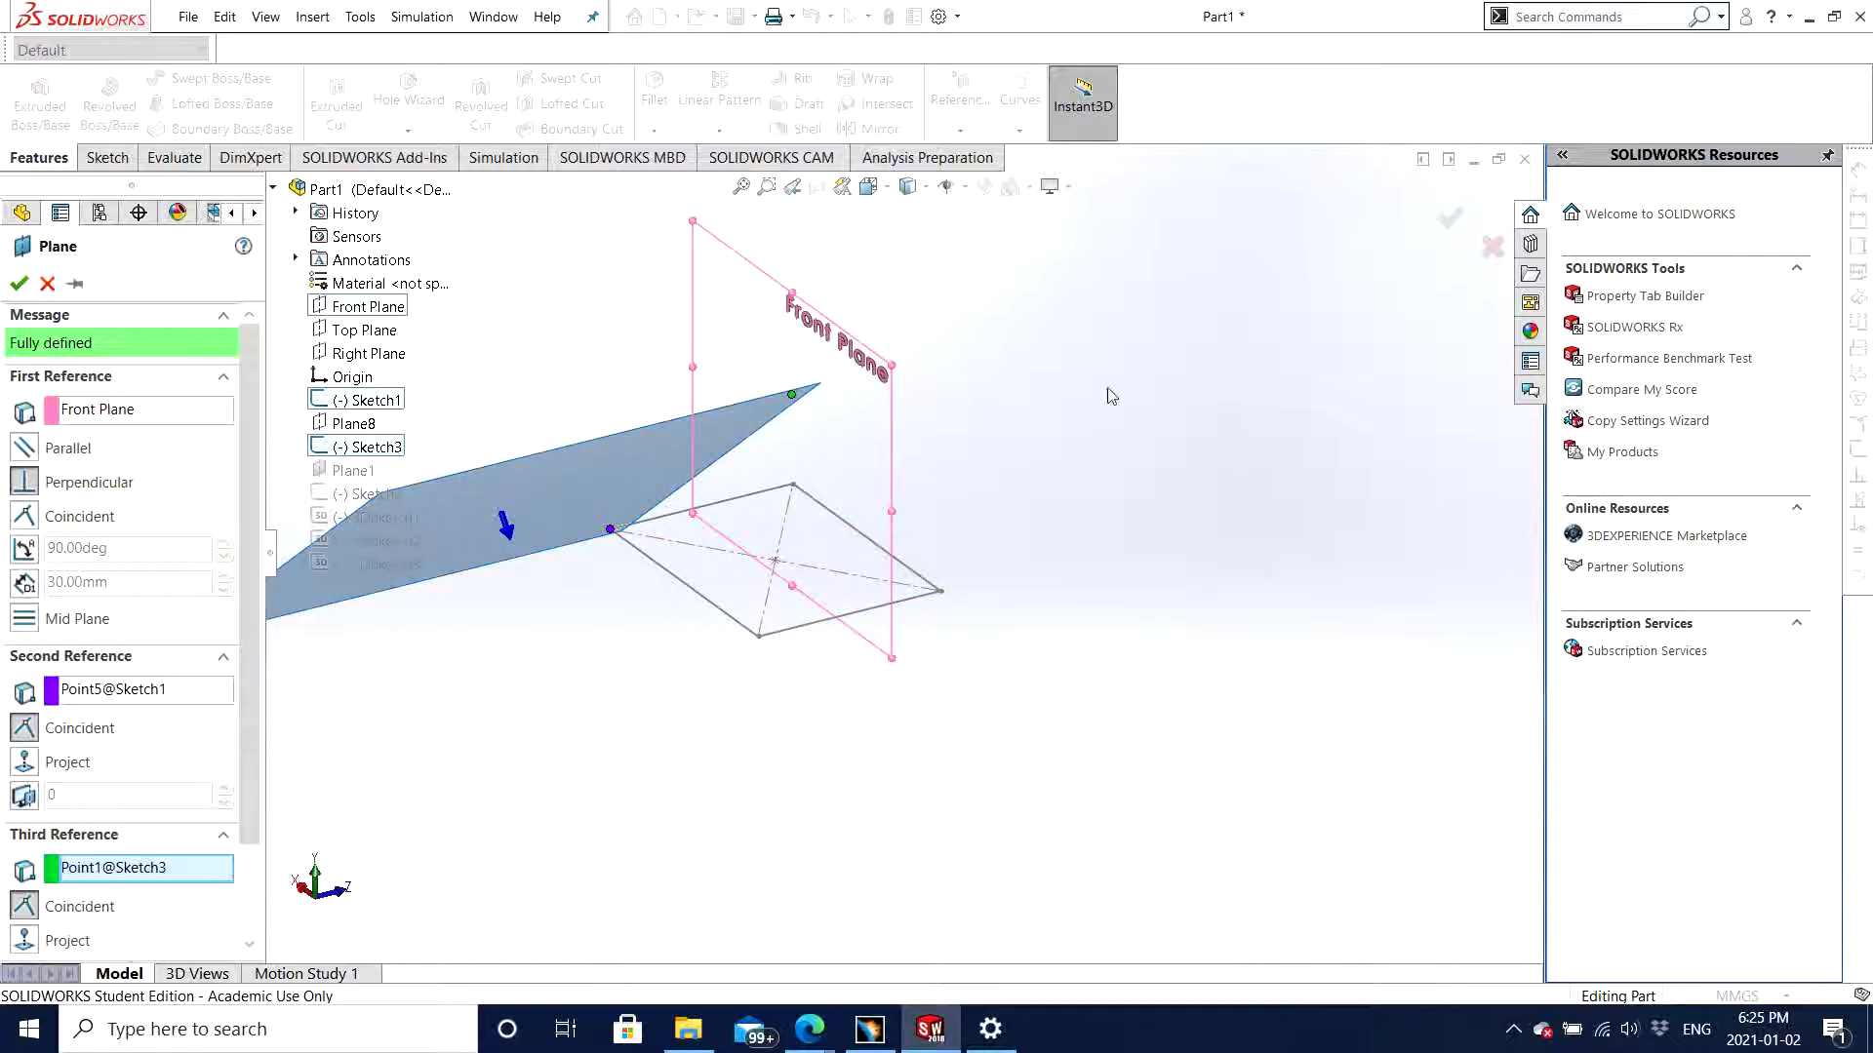
{"action": "middle_click_drag", "start_coordinate": [837, 643], "coordinate": [899, 611]}
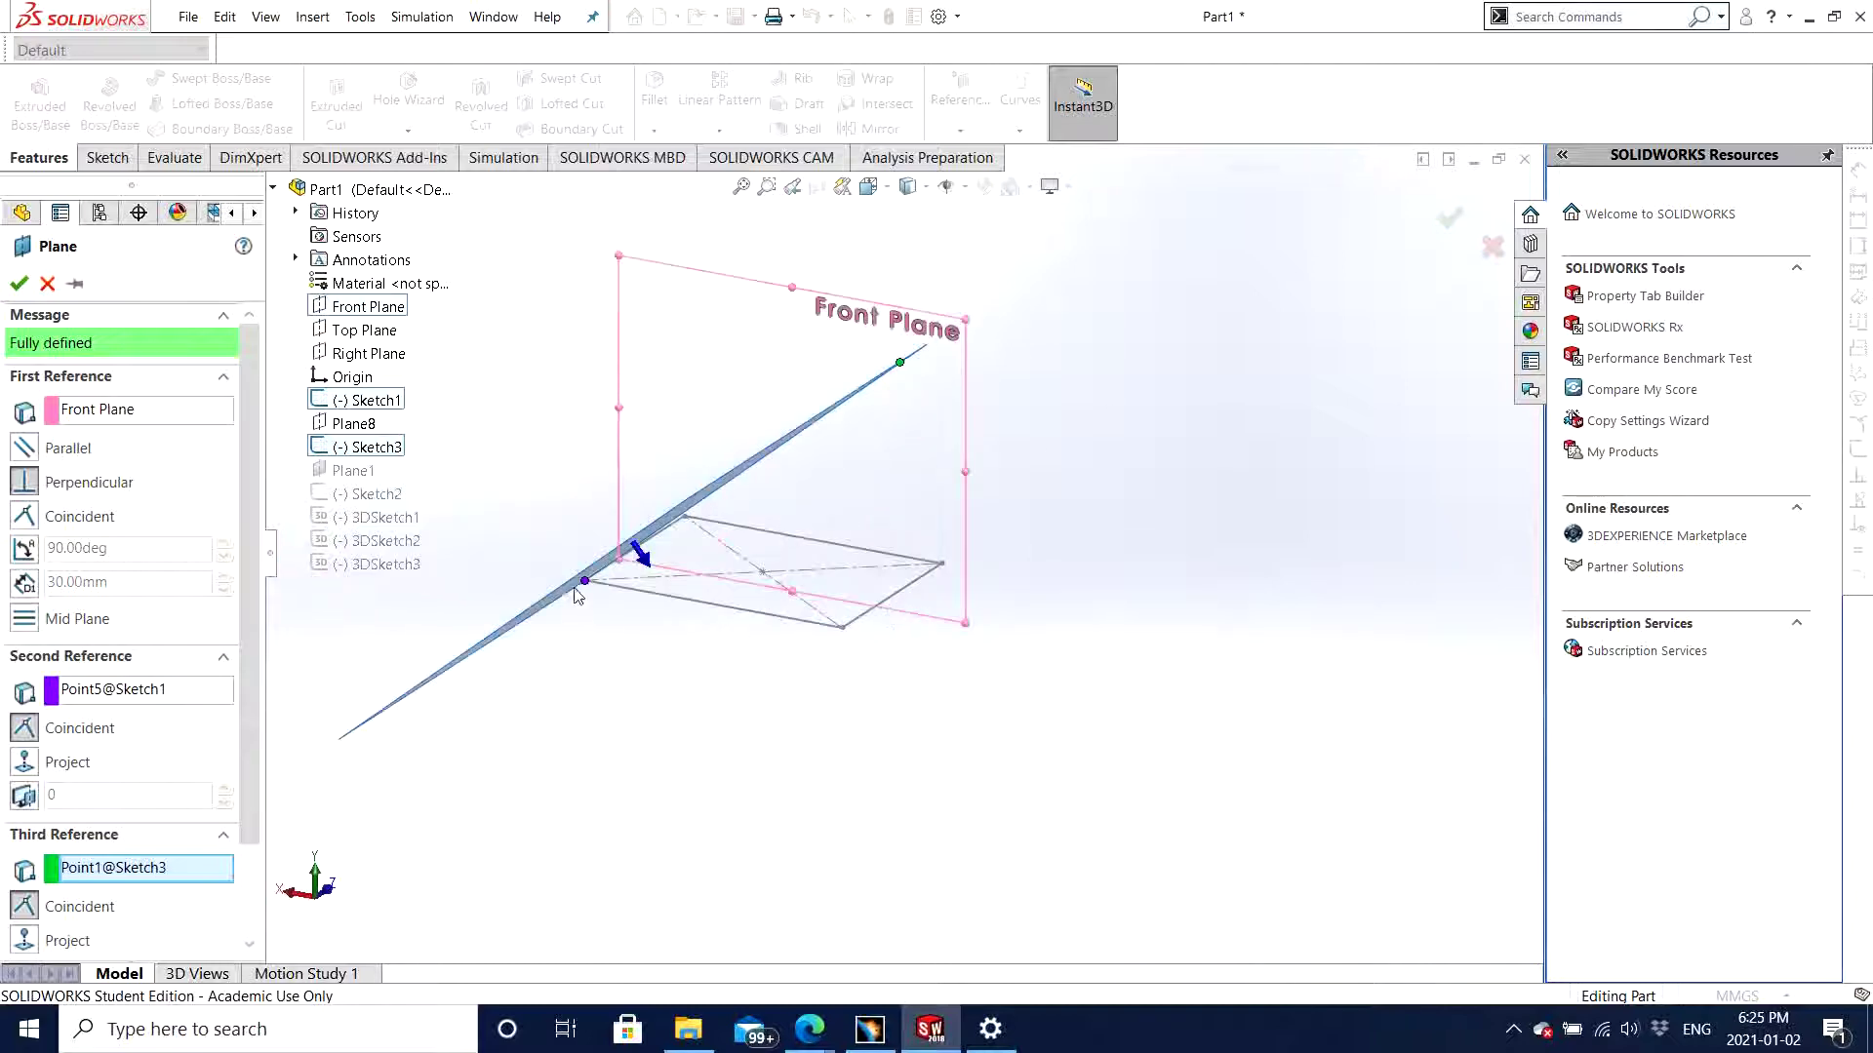
{"action": "middle_click_drag", "start_coordinate": [1025, 686], "coordinate": [916, 721]}
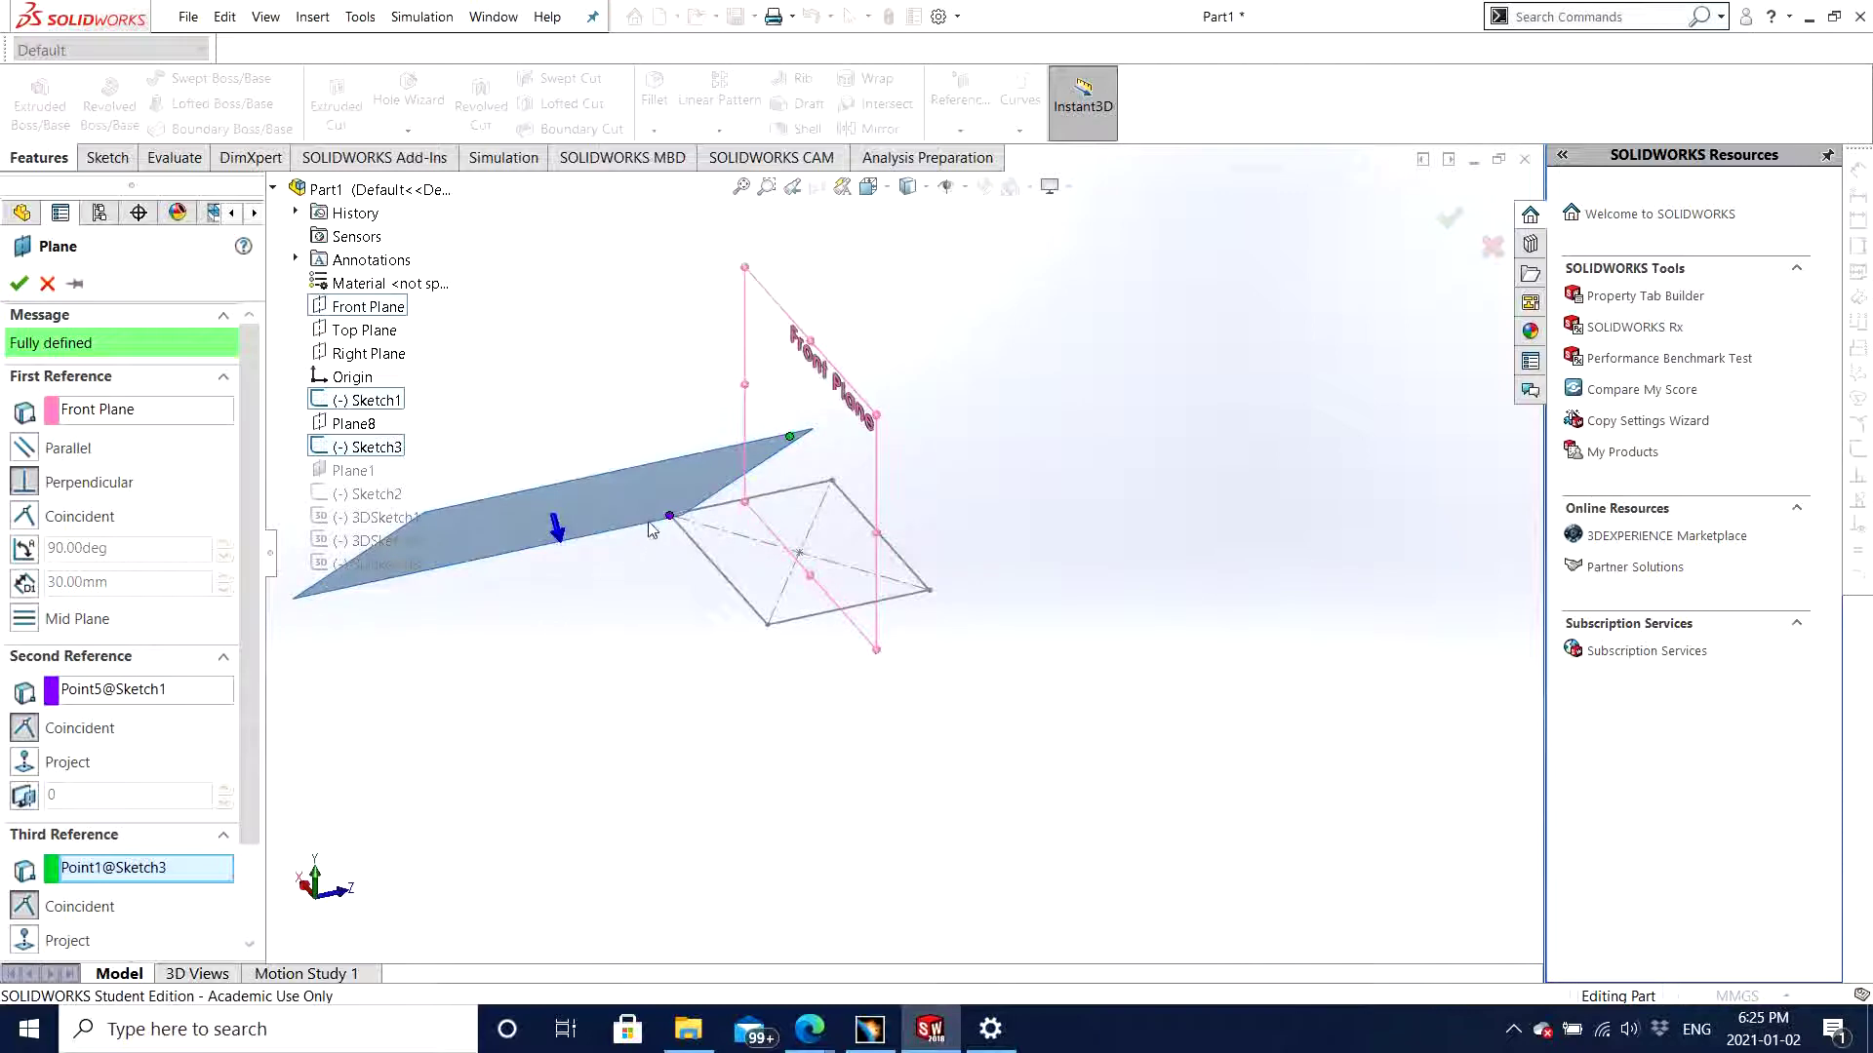
{"action": "key", "text": "ctrl+2"}
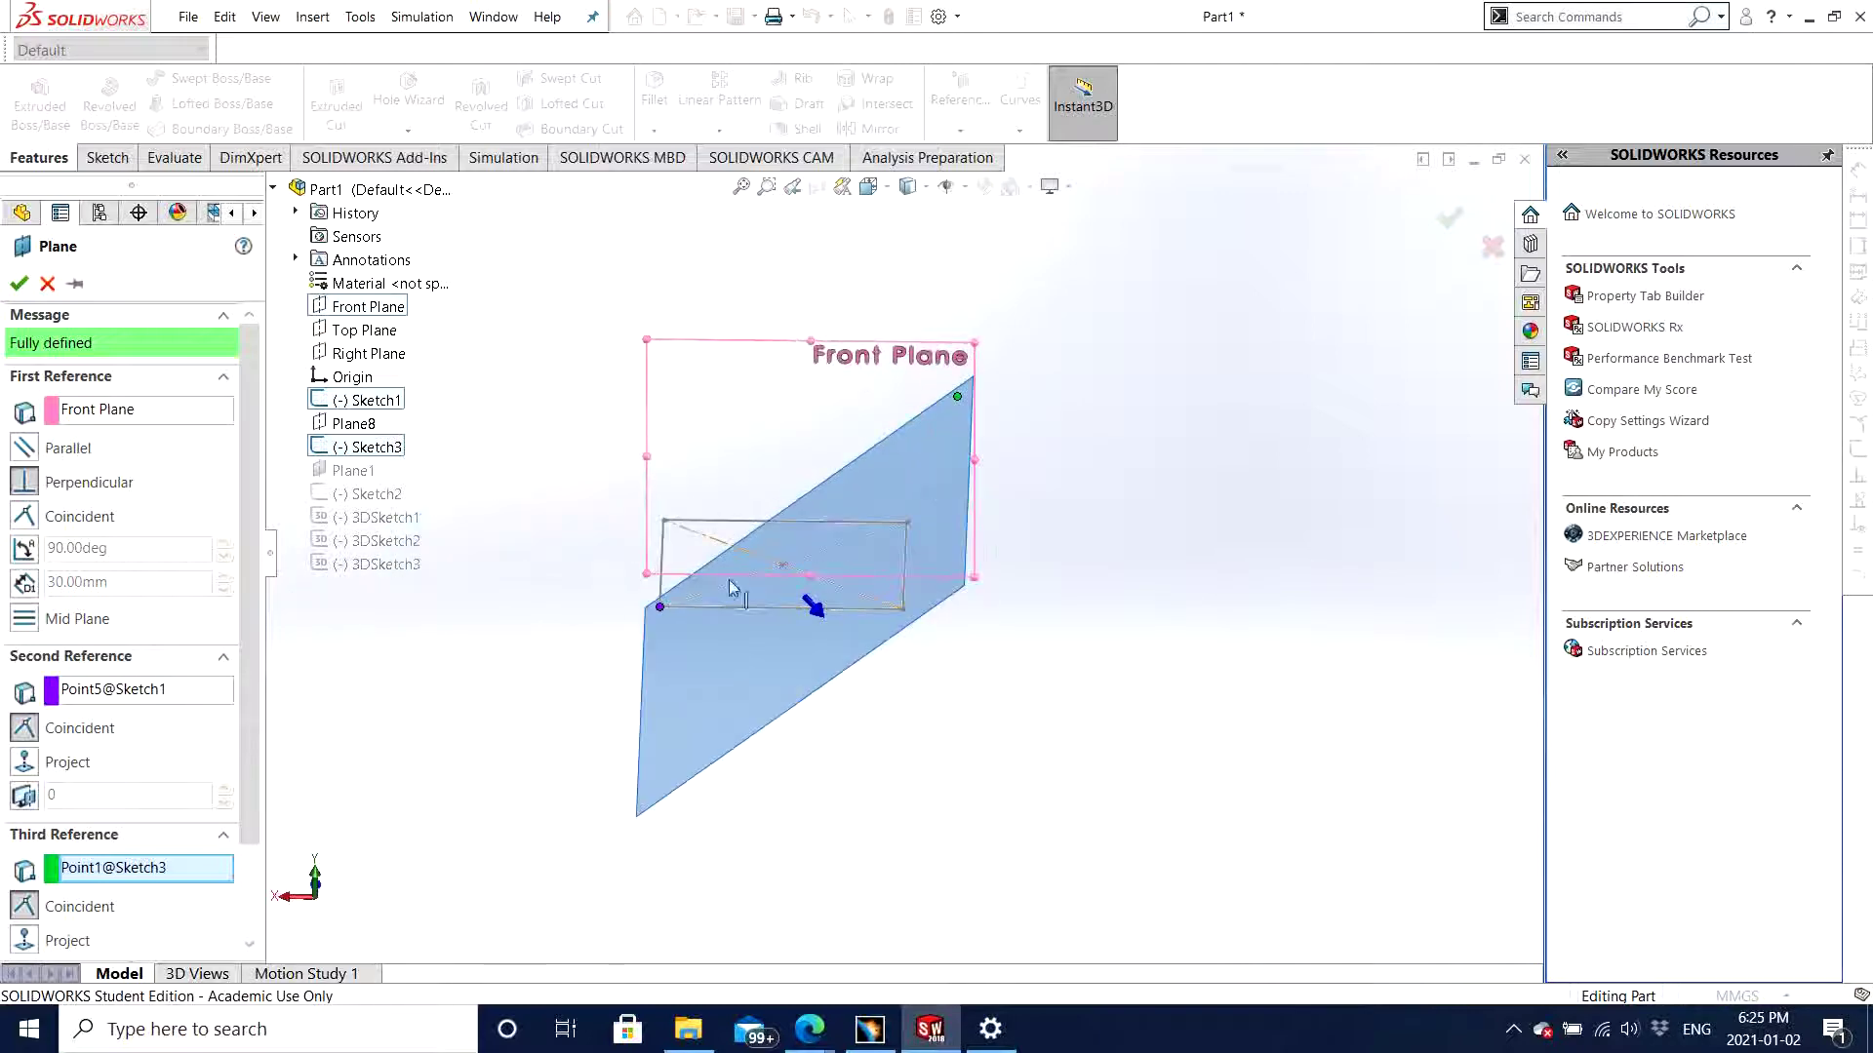
{"action": "middle_click_drag", "start_coordinate": [785, 615], "coordinate": [794, 605]}
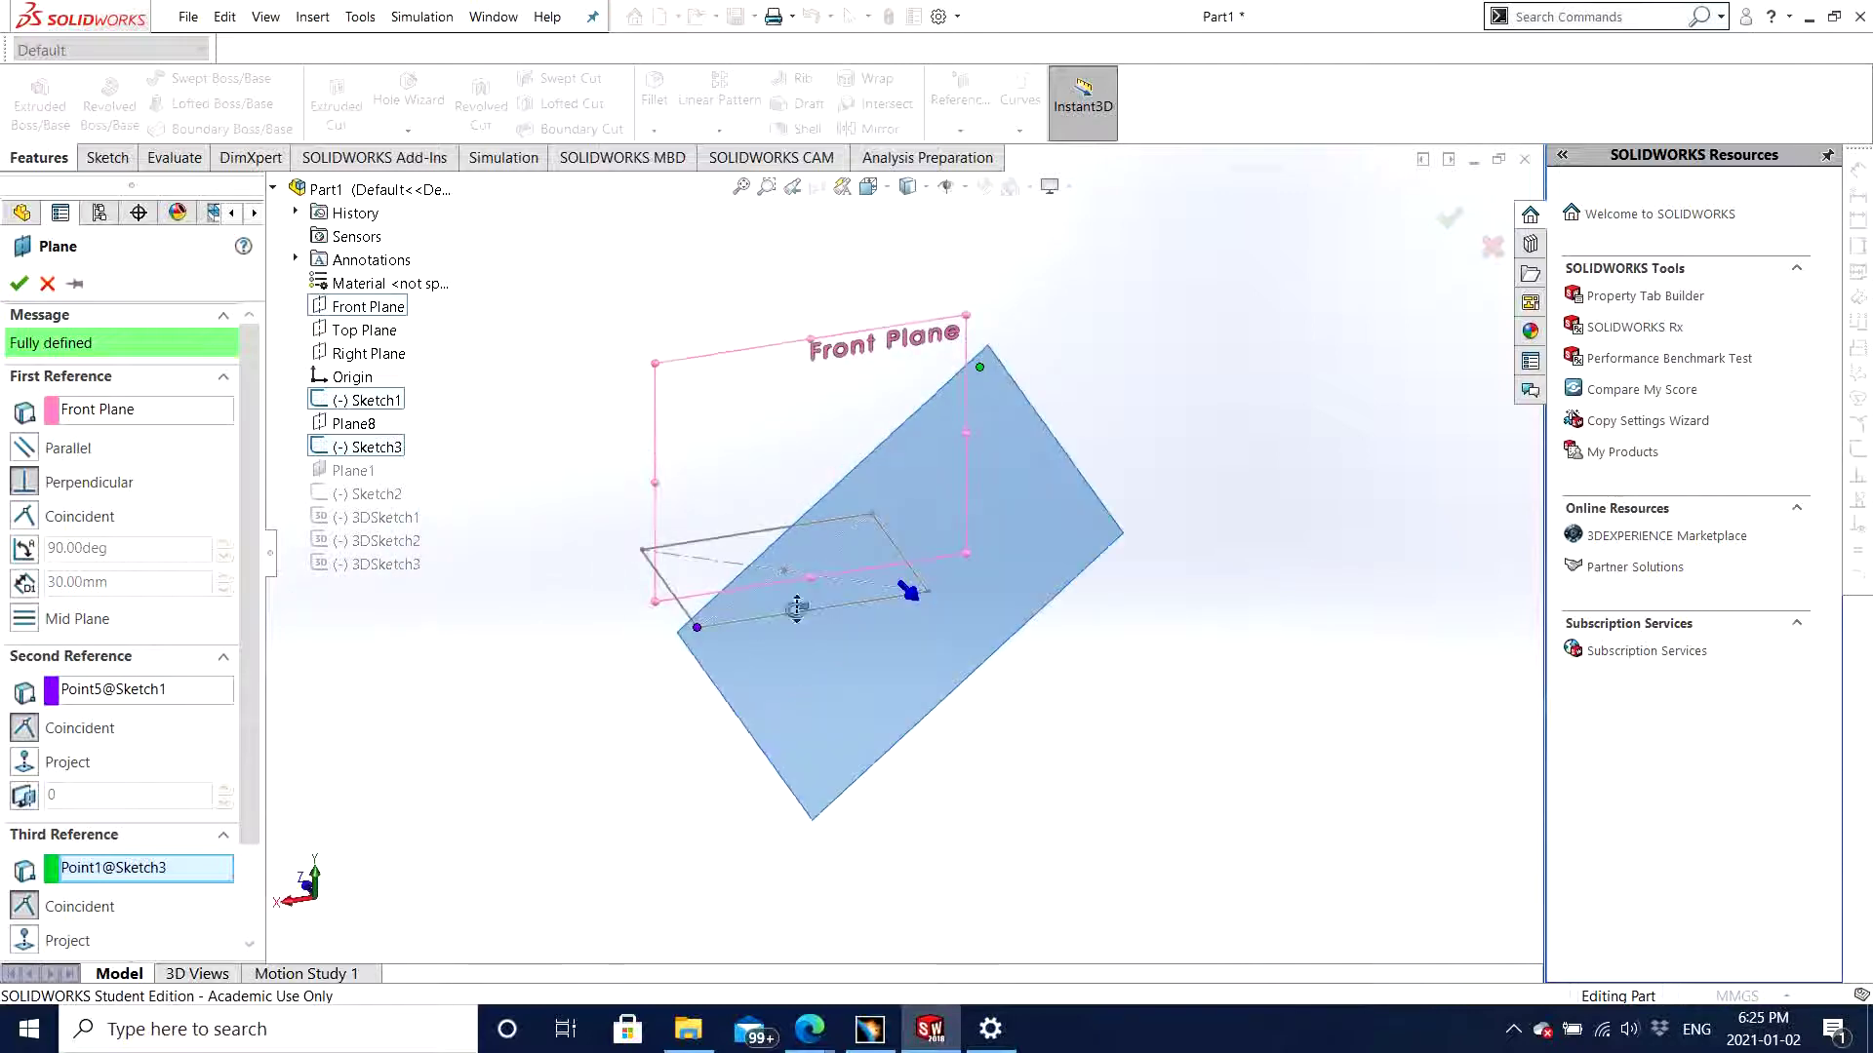
Step: Accept the reference plane defined by the Front Plane and the two sketch points
{"action": "left_click", "coordinate": [21, 285]}
{"action": "middle_click_drag", "start_coordinate": [1225, 682], "coordinate": [1123, 695]}
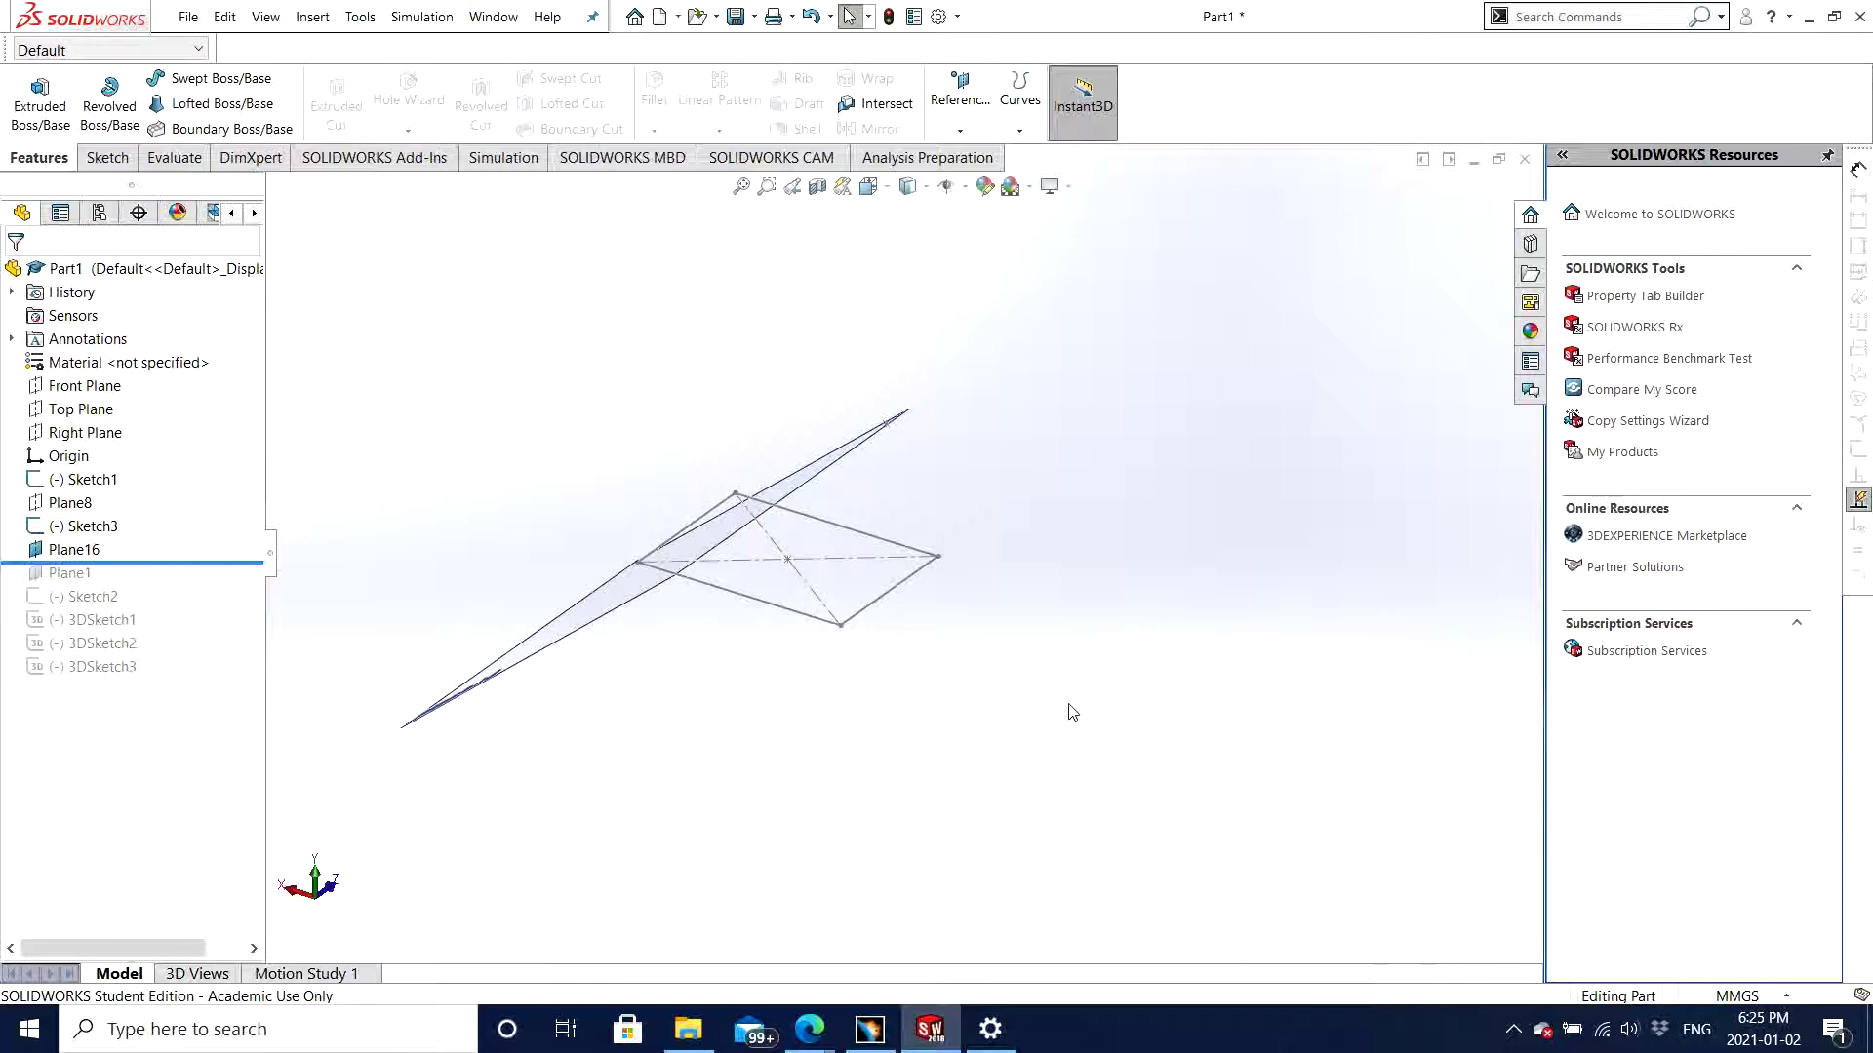
{"action": "left_click", "coordinate": [1513, 1029]}
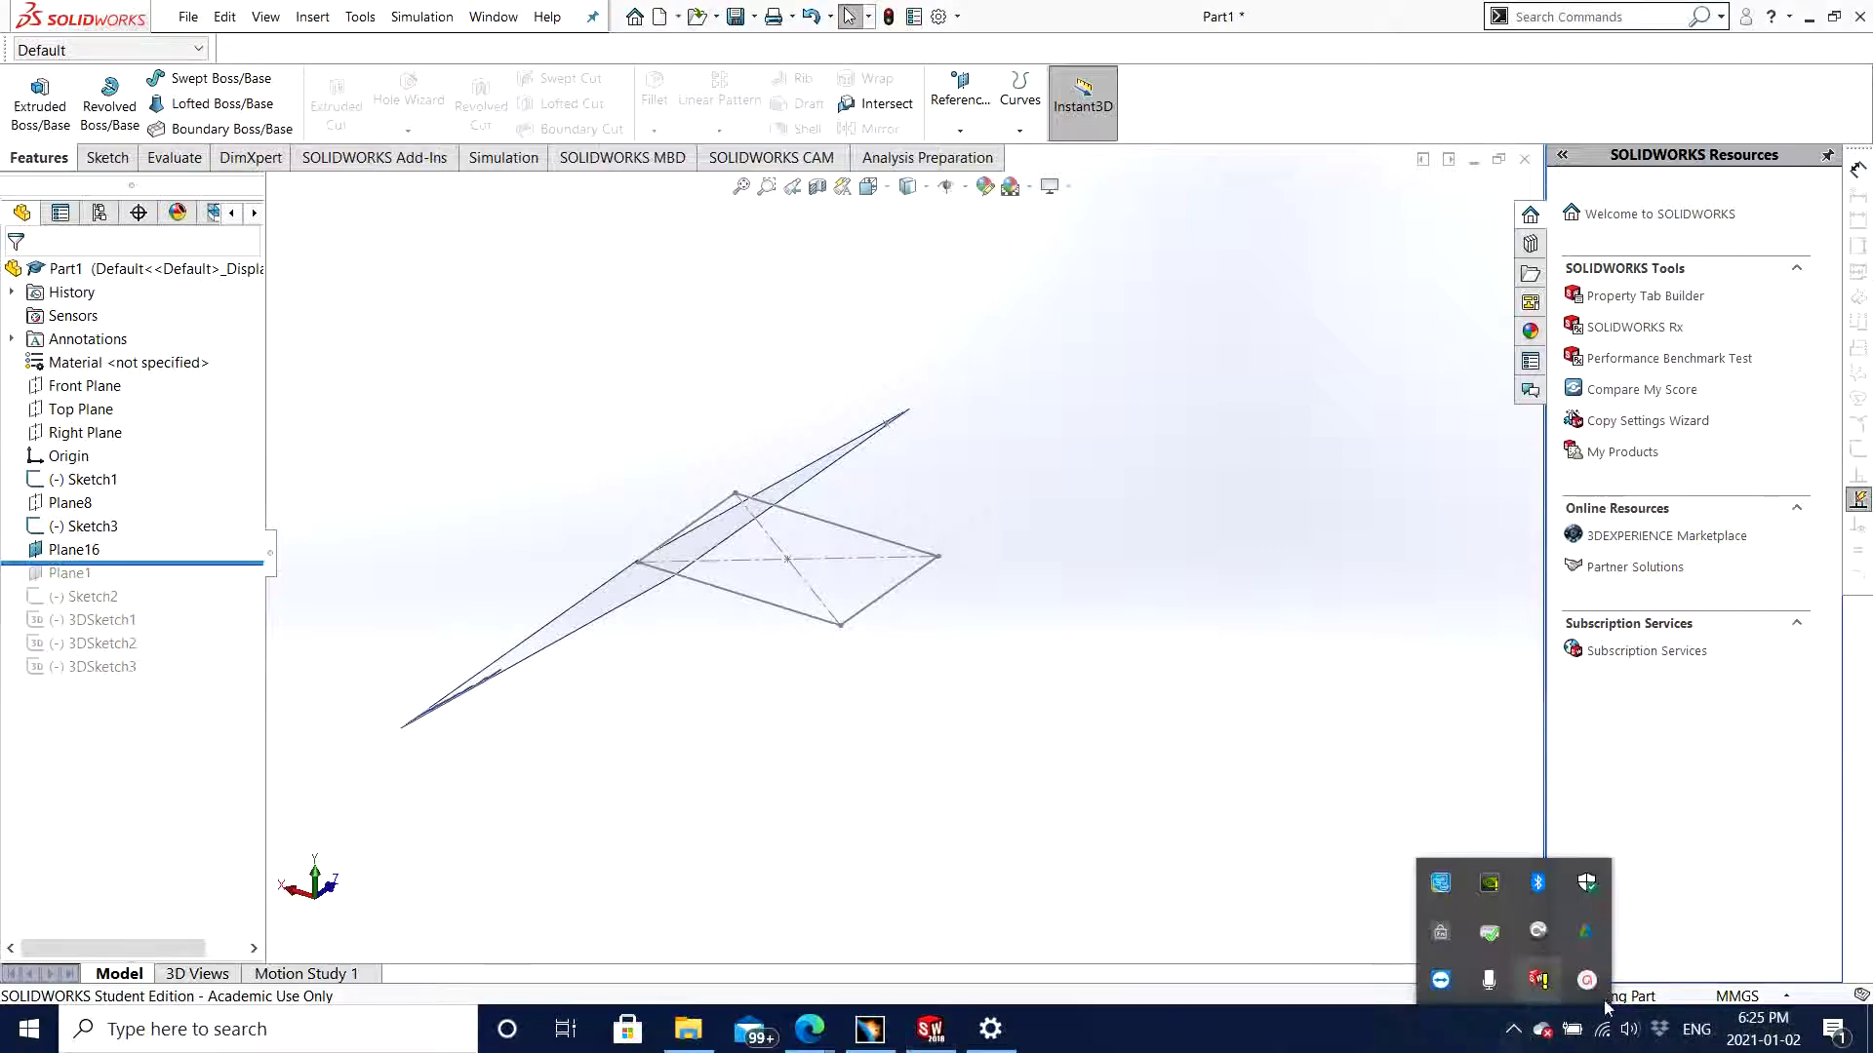